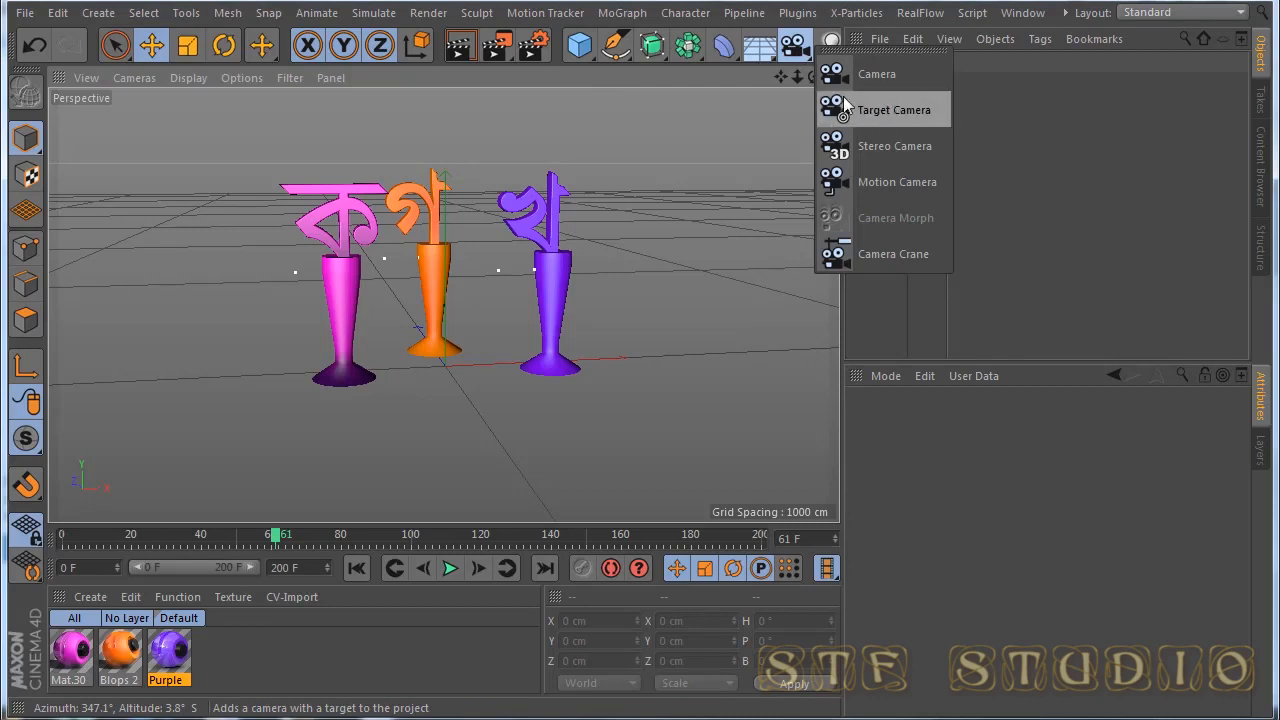
# Step: Switch to the browser and look through the uploaded videos on the STF STUDIO YouTube channel, loading more of the list
pyautogui.click(867, 89)
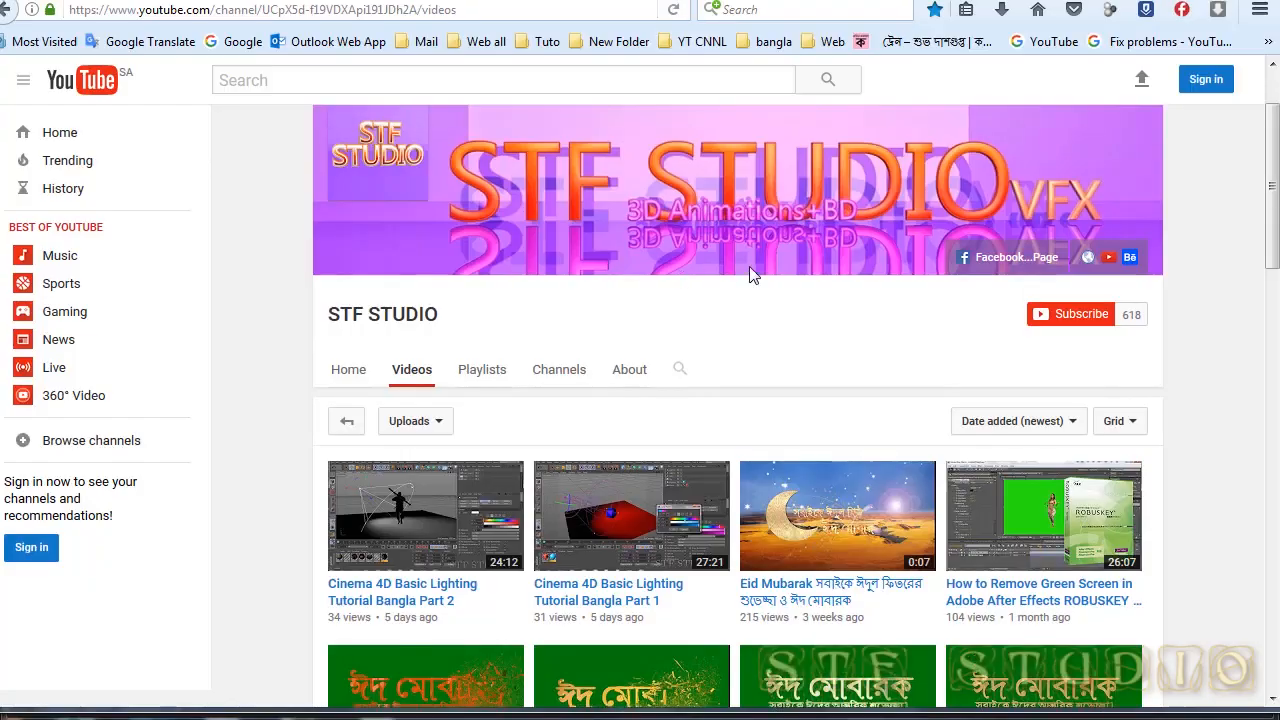
pyautogui.scroll(-3, 749, 266)
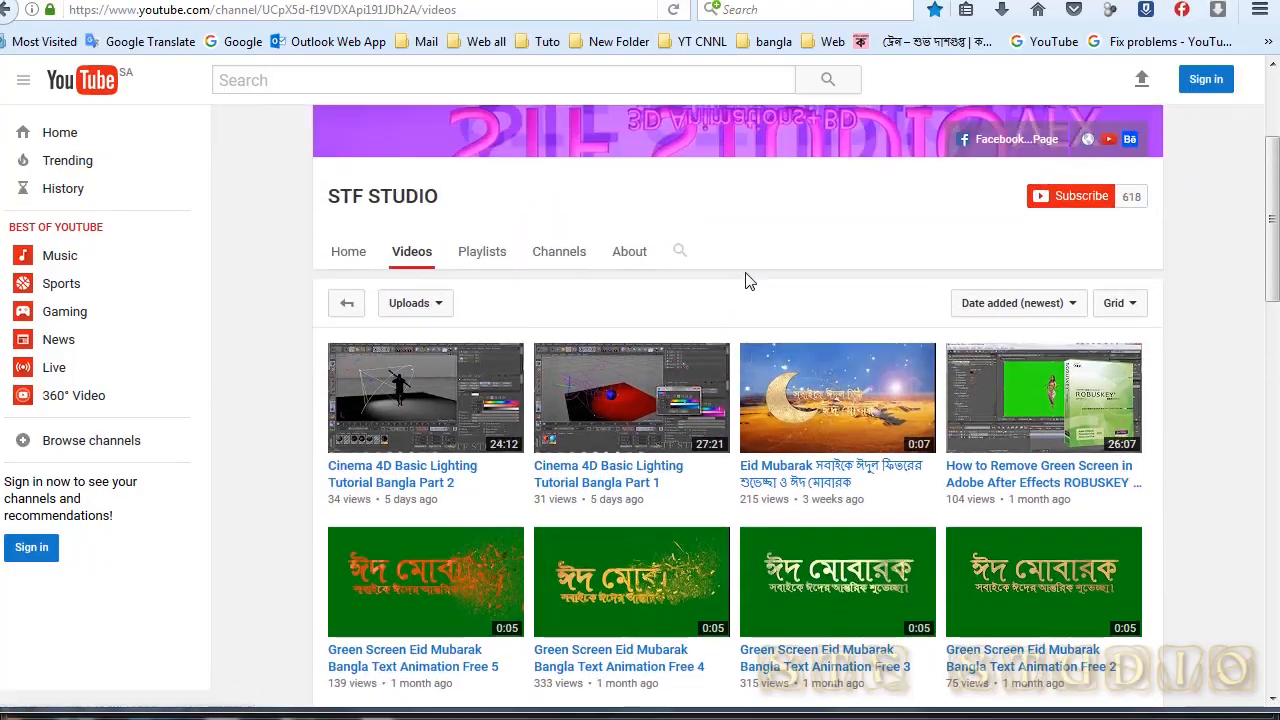
pyautogui.scroll(-8, 749, 275)
pyautogui.scroll(-5, 749, 270)
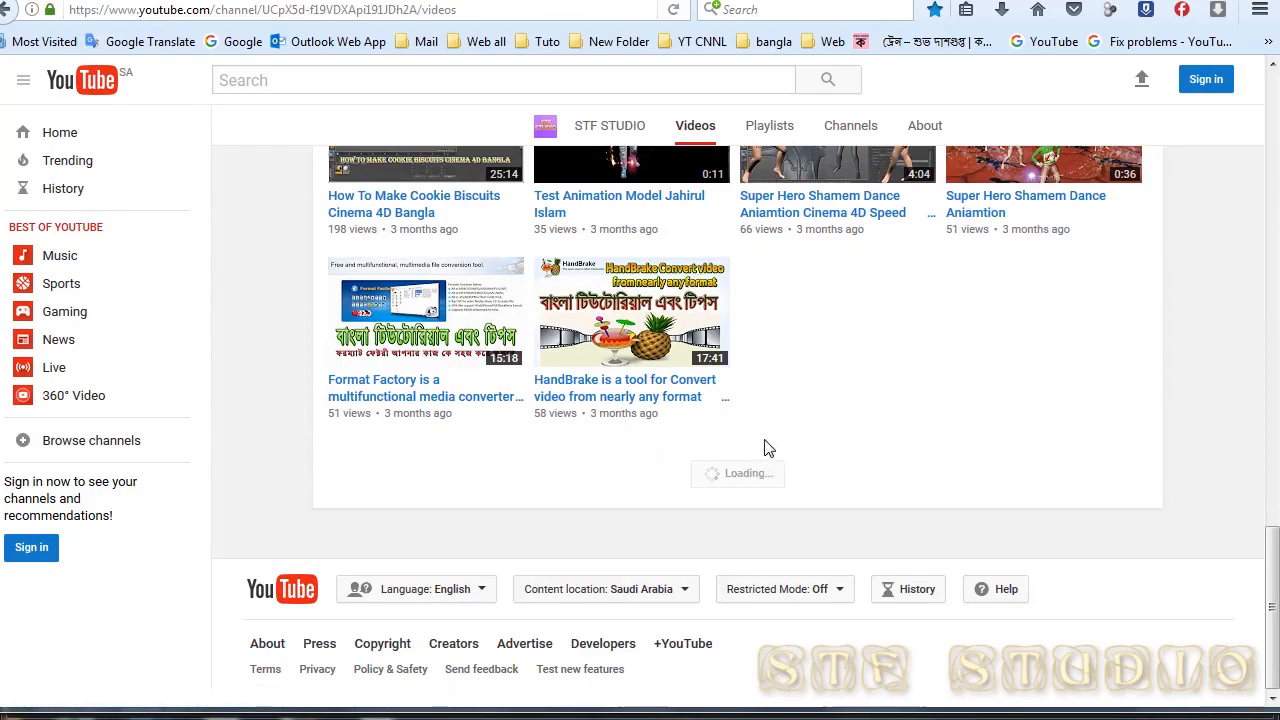
pyautogui.scroll(-5, 768, 443)
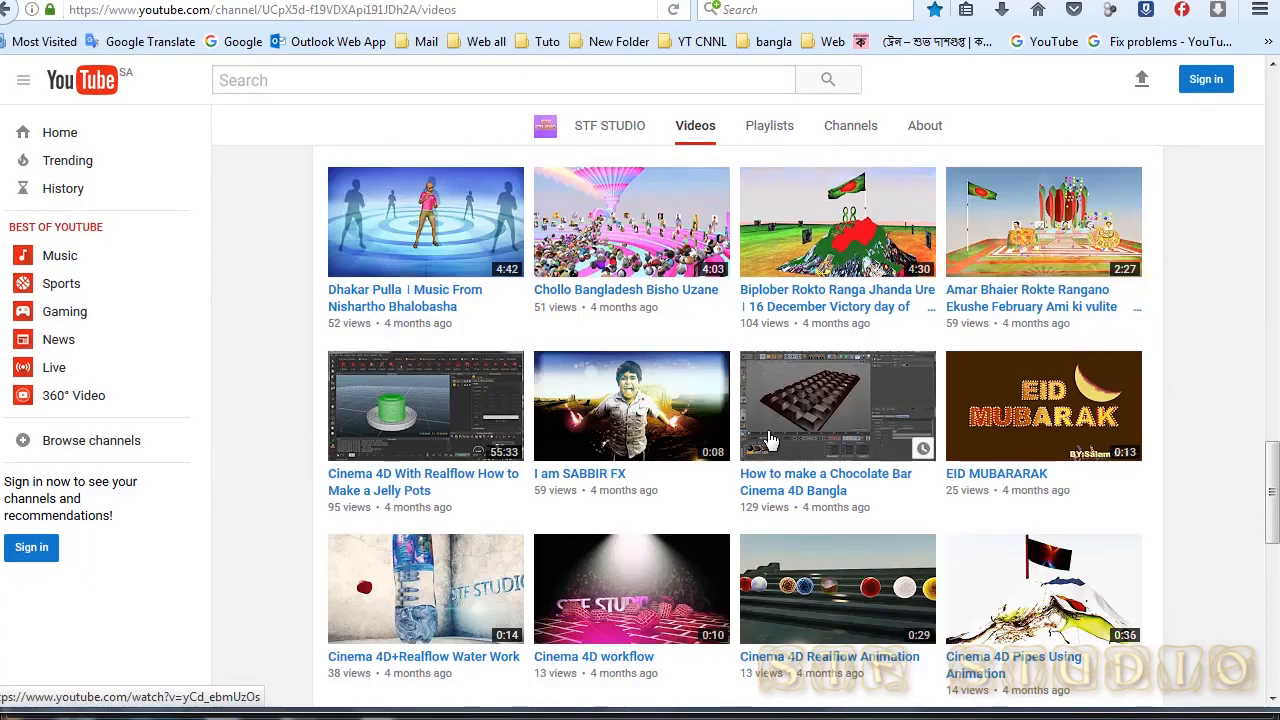
pyautogui.scroll(-5, 768, 440)
pyautogui.scroll(-3, 770, 430)
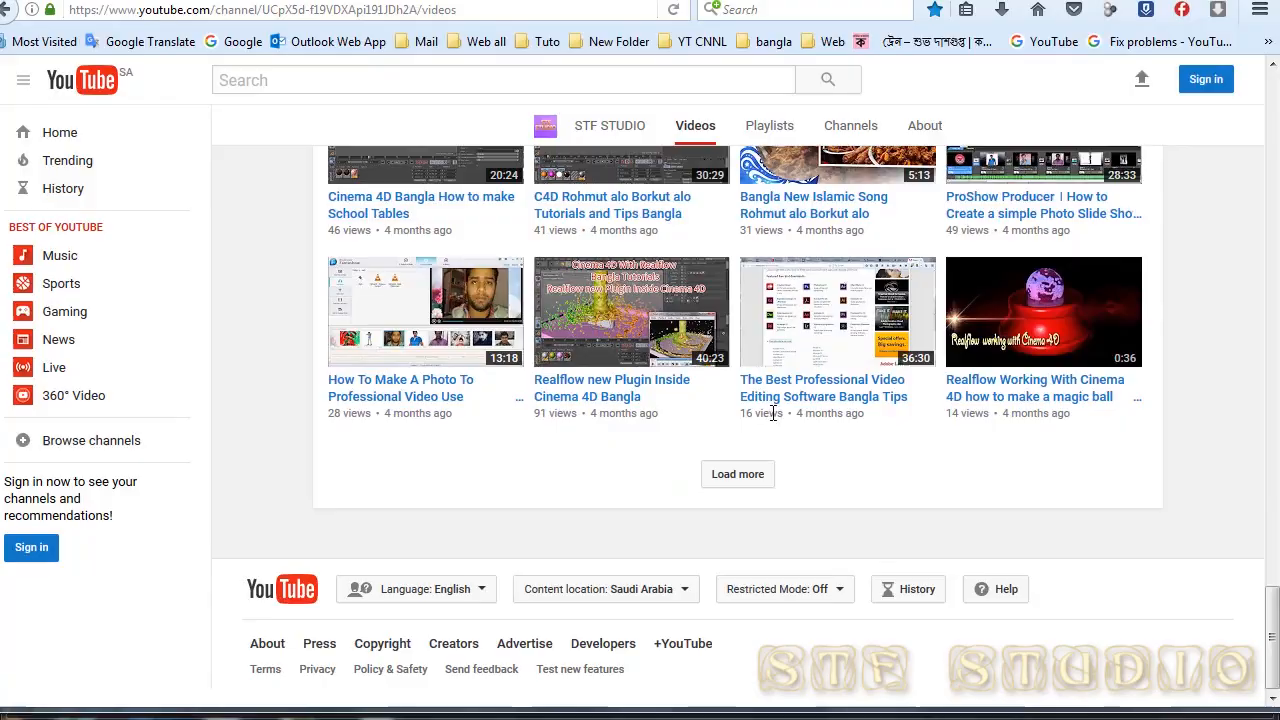
pyautogui.click(754, 473)
pyautogui.scroll(-5, 771, 437)
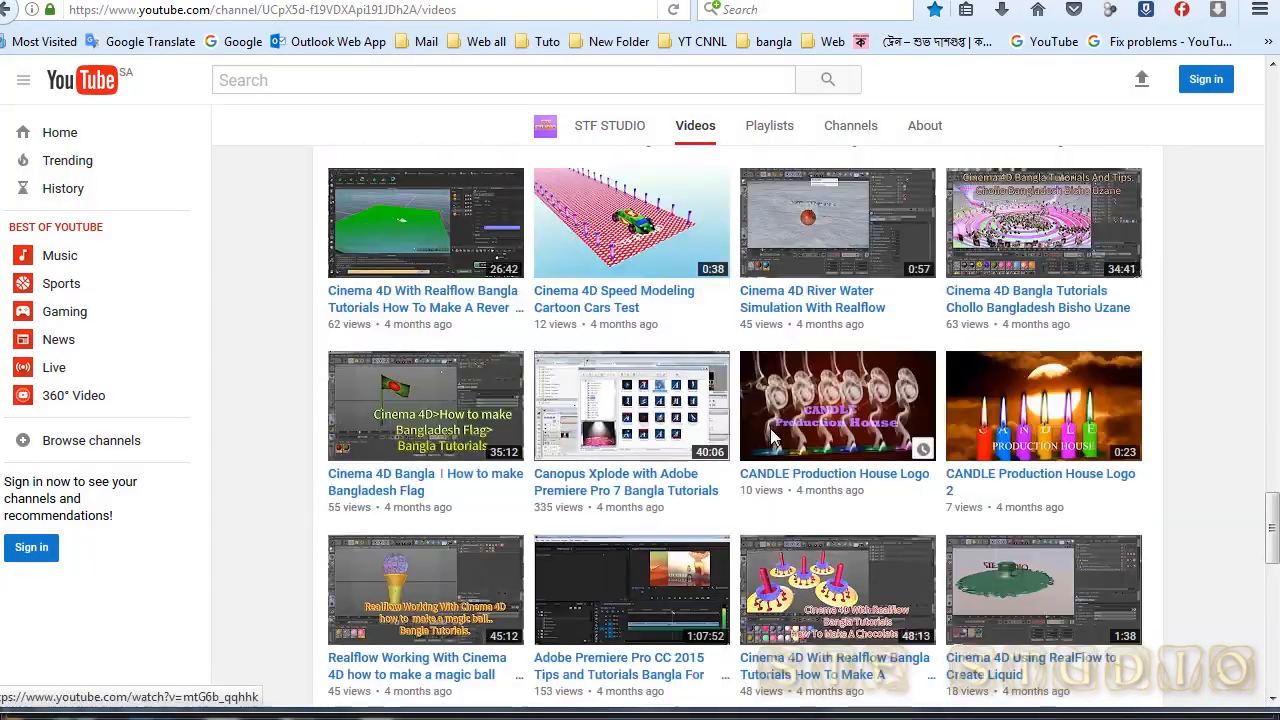
pyautogui.scroll(15, 771, 437)
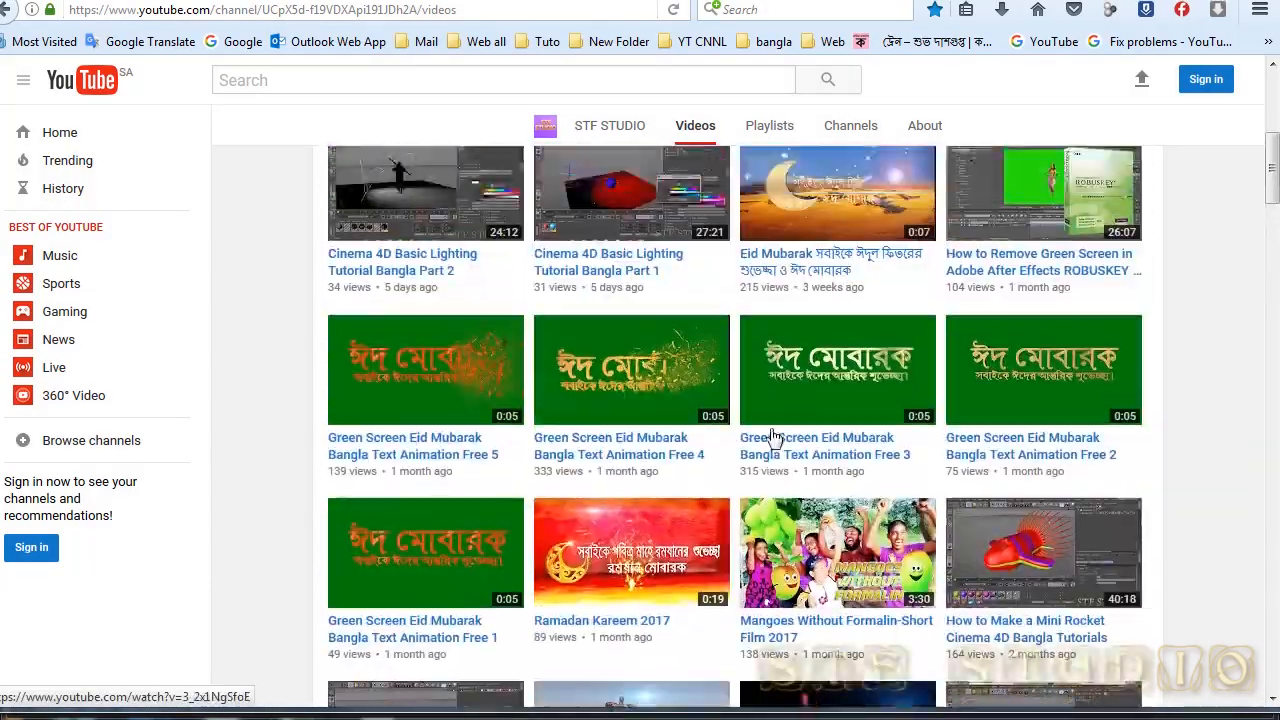
pyautogui.scroll(3, 773, 437)
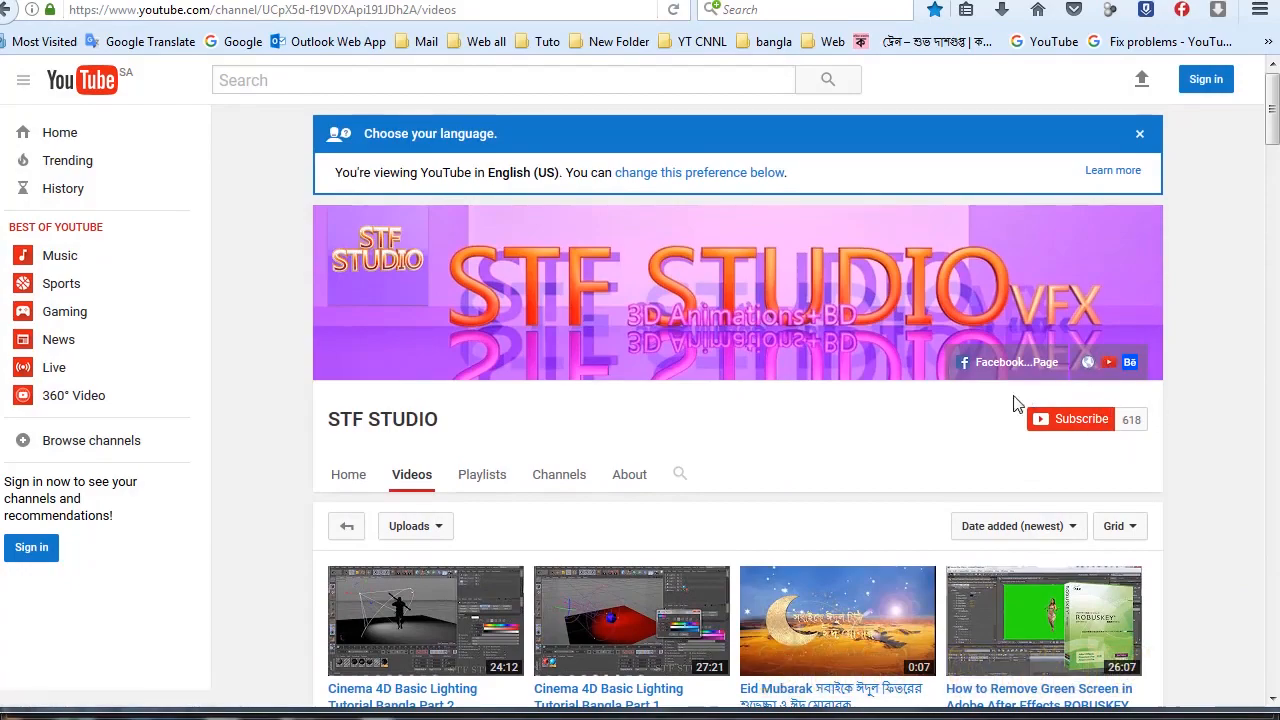
pyautogui.scroll(-4, 951, 420)
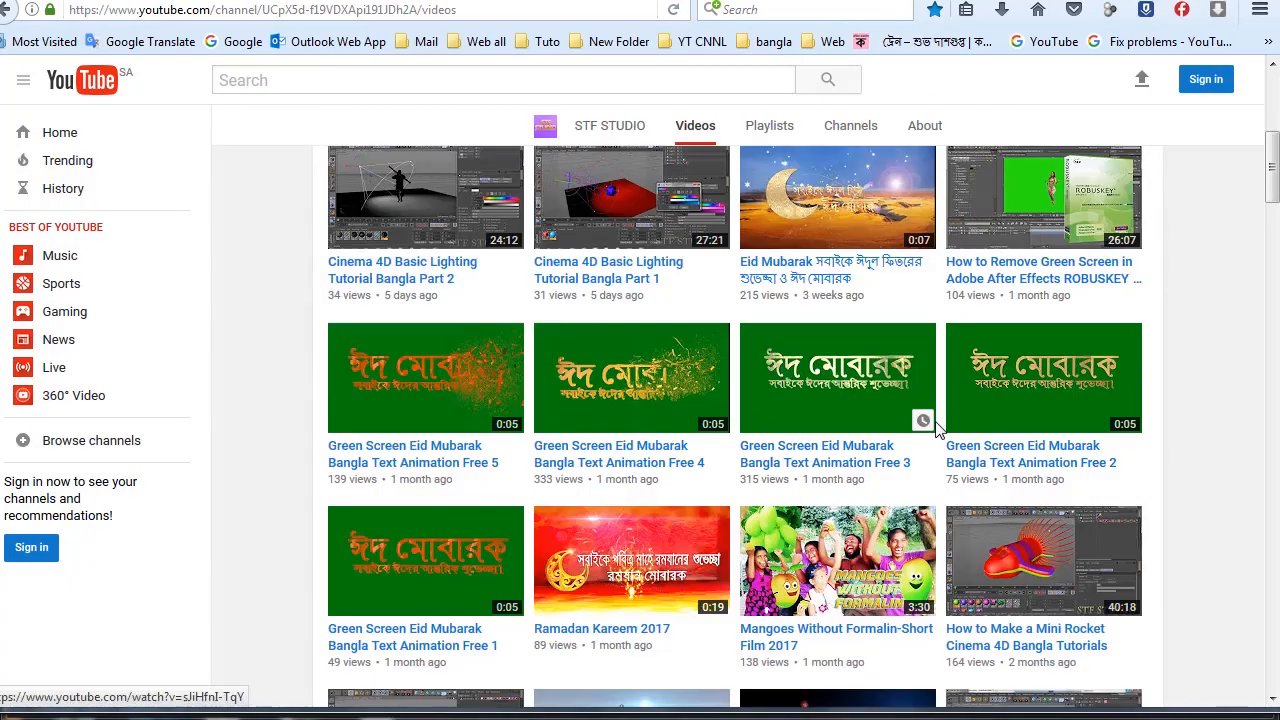
pyautogui.scroll(-5, 938, 428)
pyautogui.scroll(10, 938, 428)
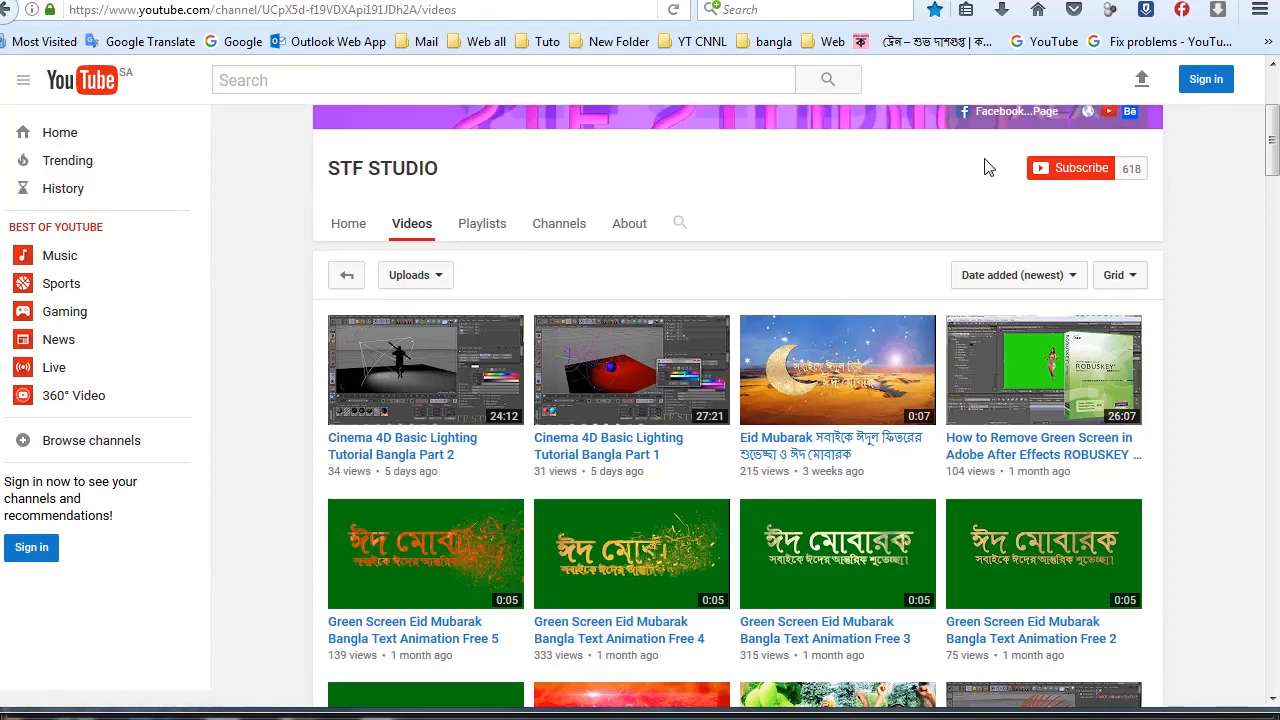
pyautogui.scroll(3, 979, 259)
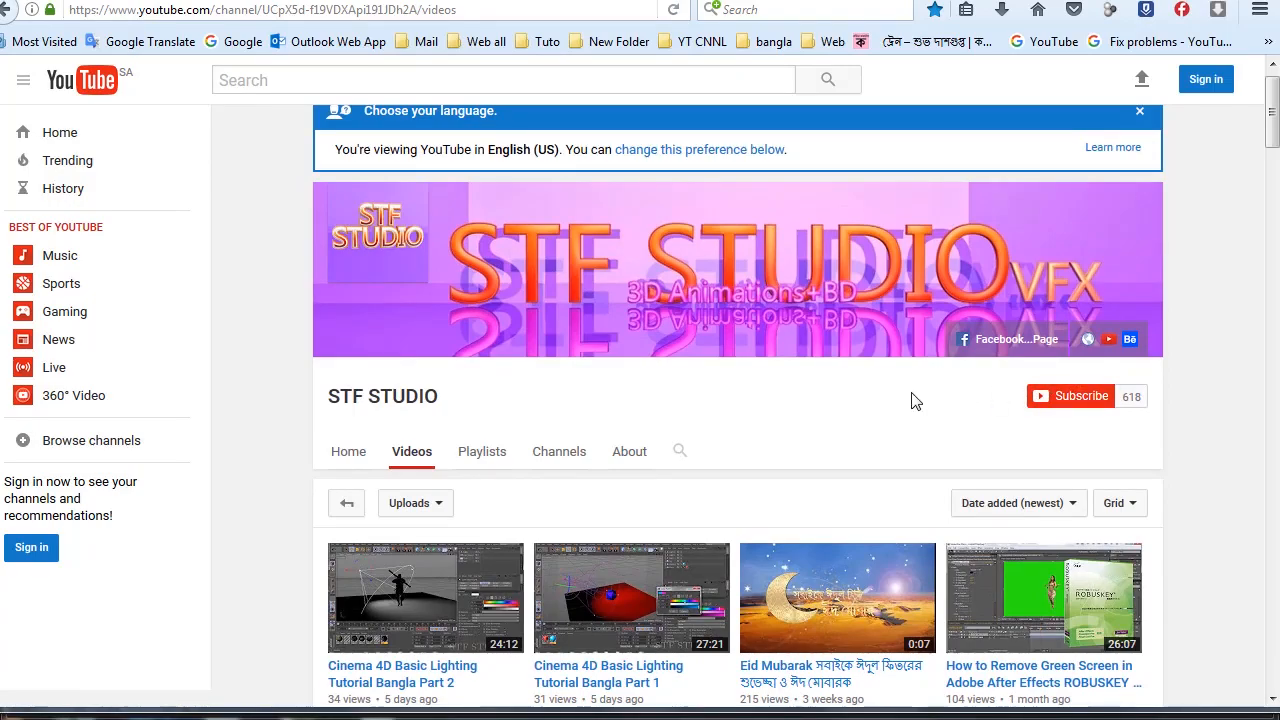
pyautogui.scroll(-15, 910, 401)
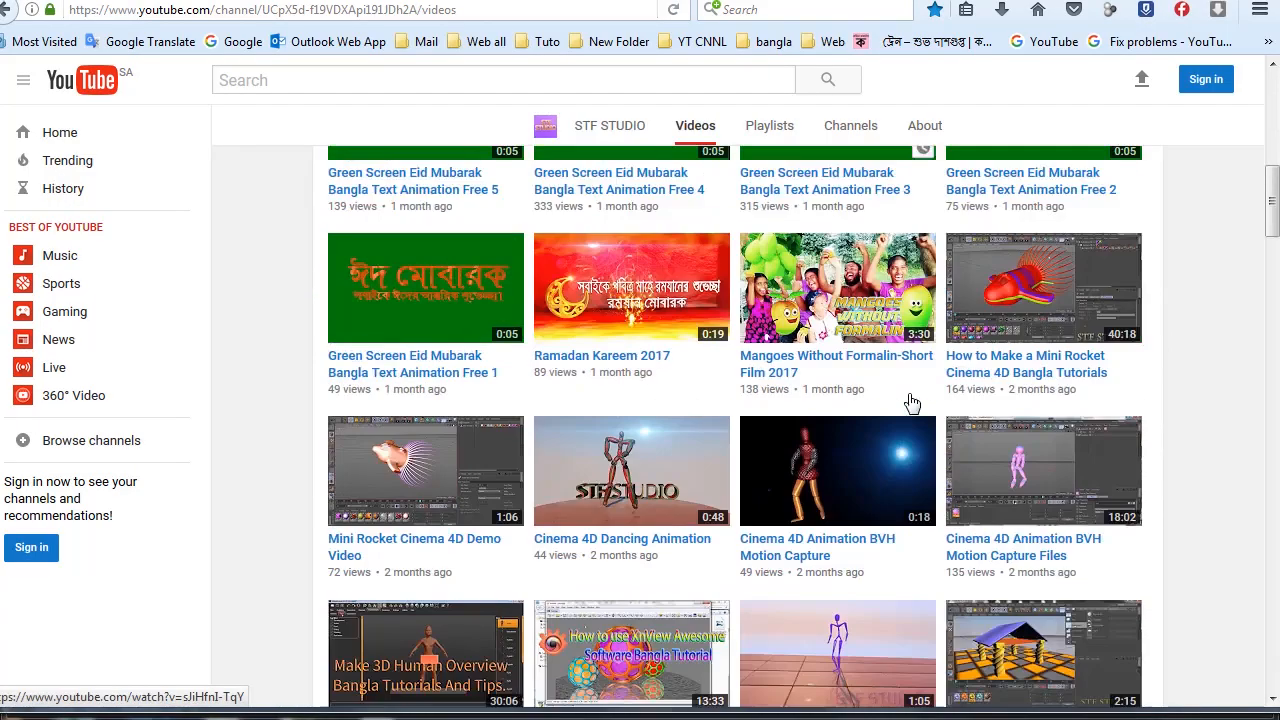
pyautogui.scroll(-10, 910, 401)
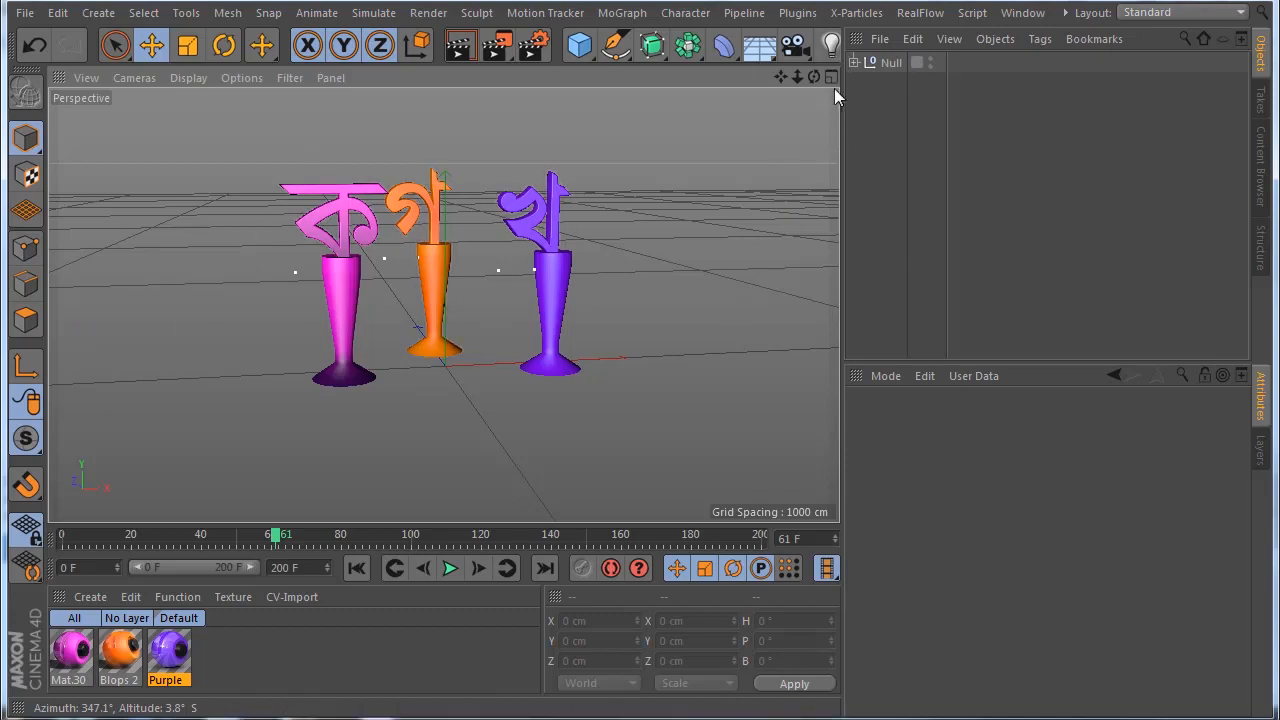
# Step: Expand the Null group to examine the objects it contains, collapse it and select the group
pyautogui.moveTo(802, 77); pyautogui.dragTo(858, 45)
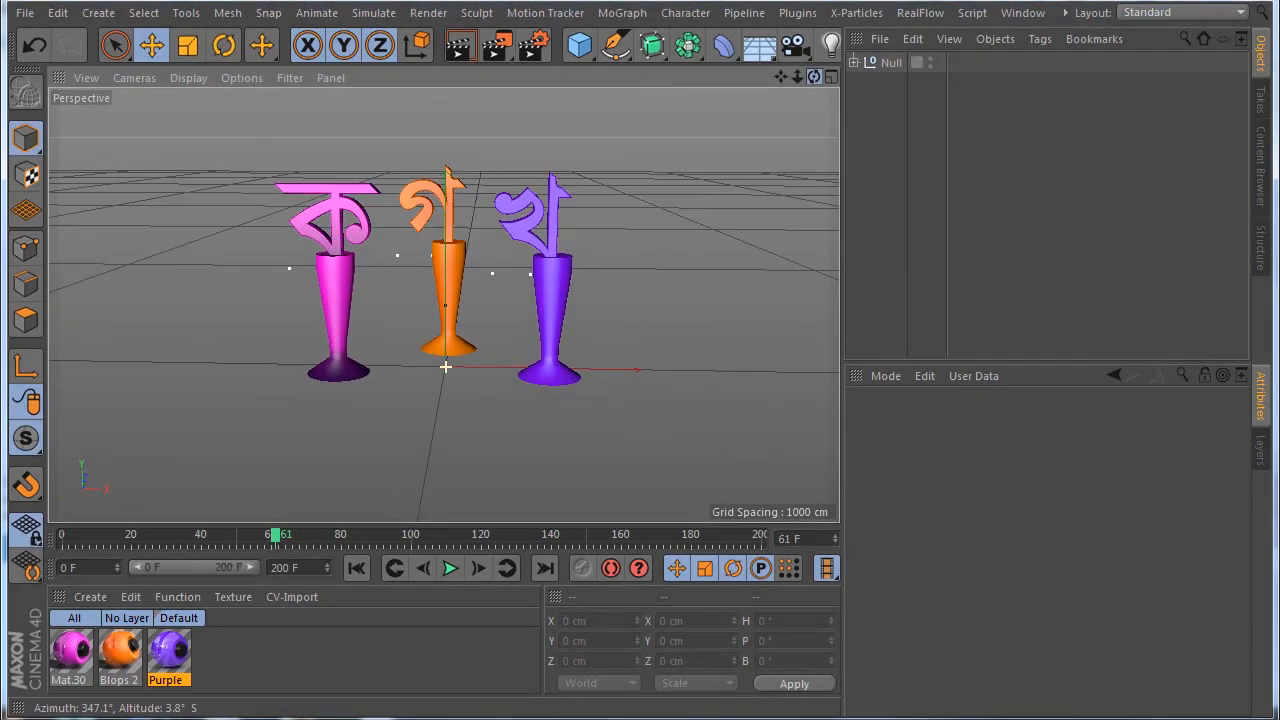
pyautogui.click(855, 63)
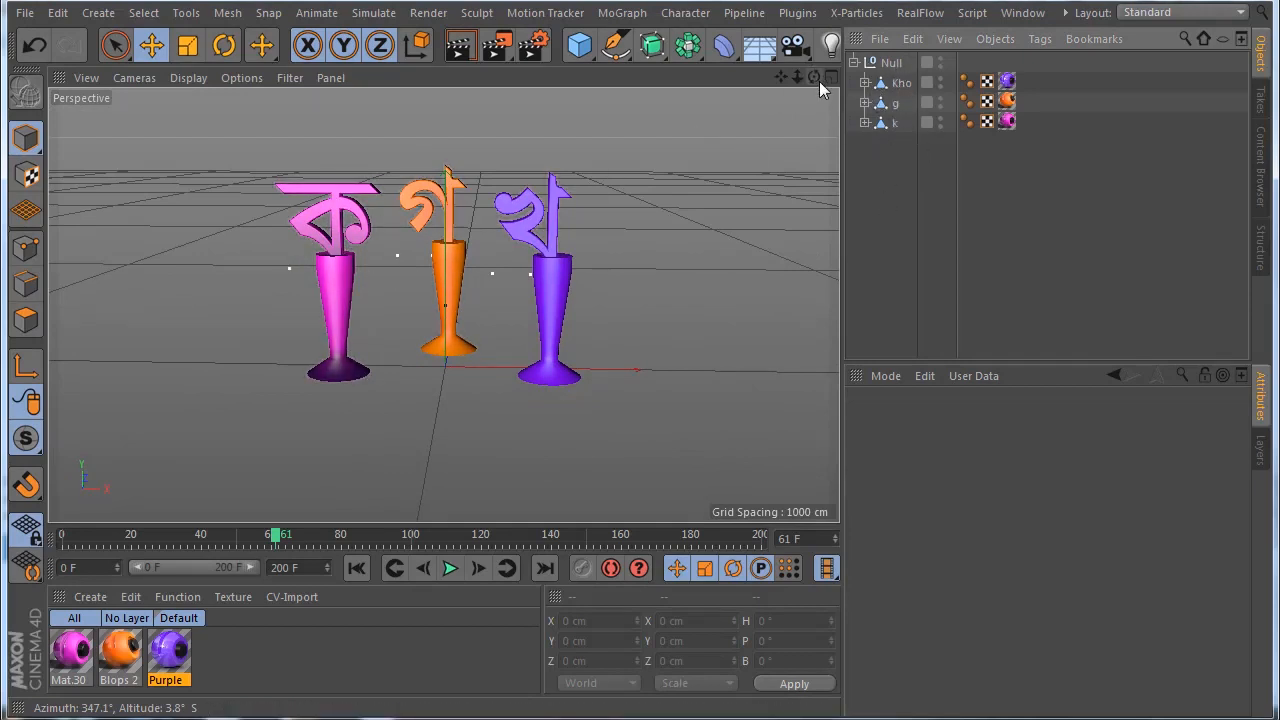
pyautogui.click(854, 63)
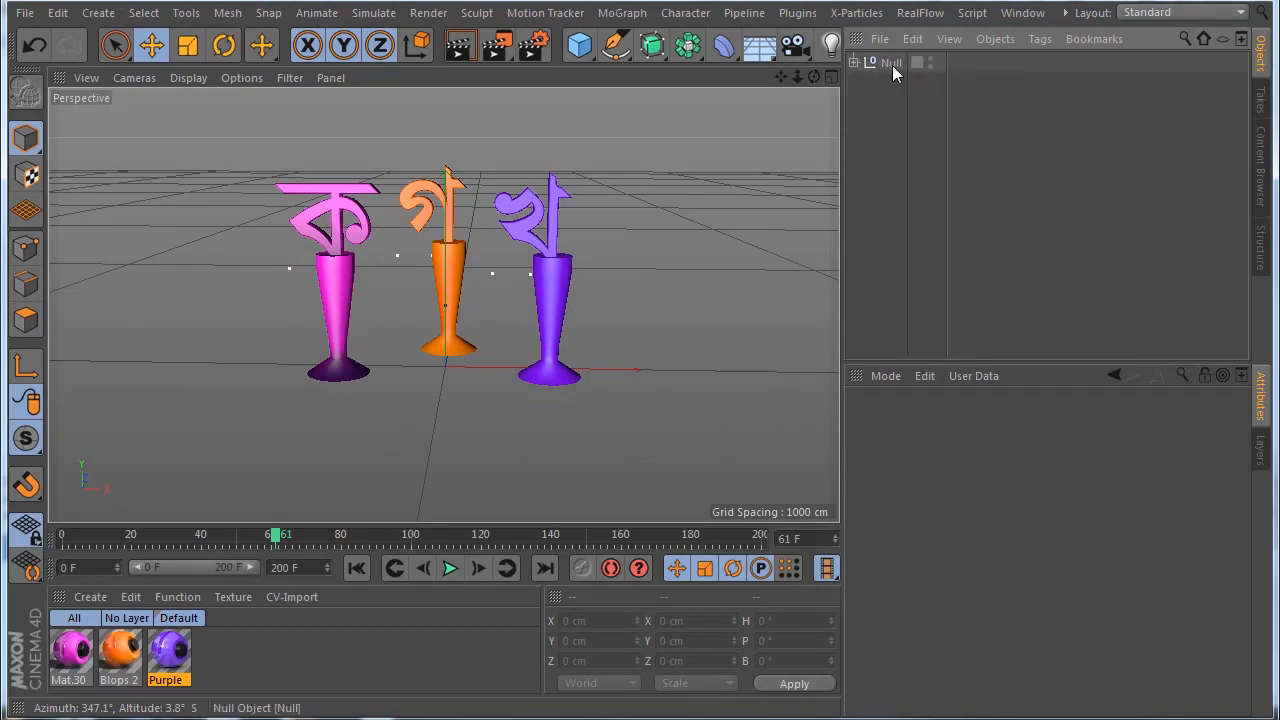
pyautogui.click(888, 63)
pyautogui.moveTo(814, 76); pyautogui.dragTo(814, 90)
pyautogui.moveTo(794, 46); pyautogui.dragTo(866, 112)
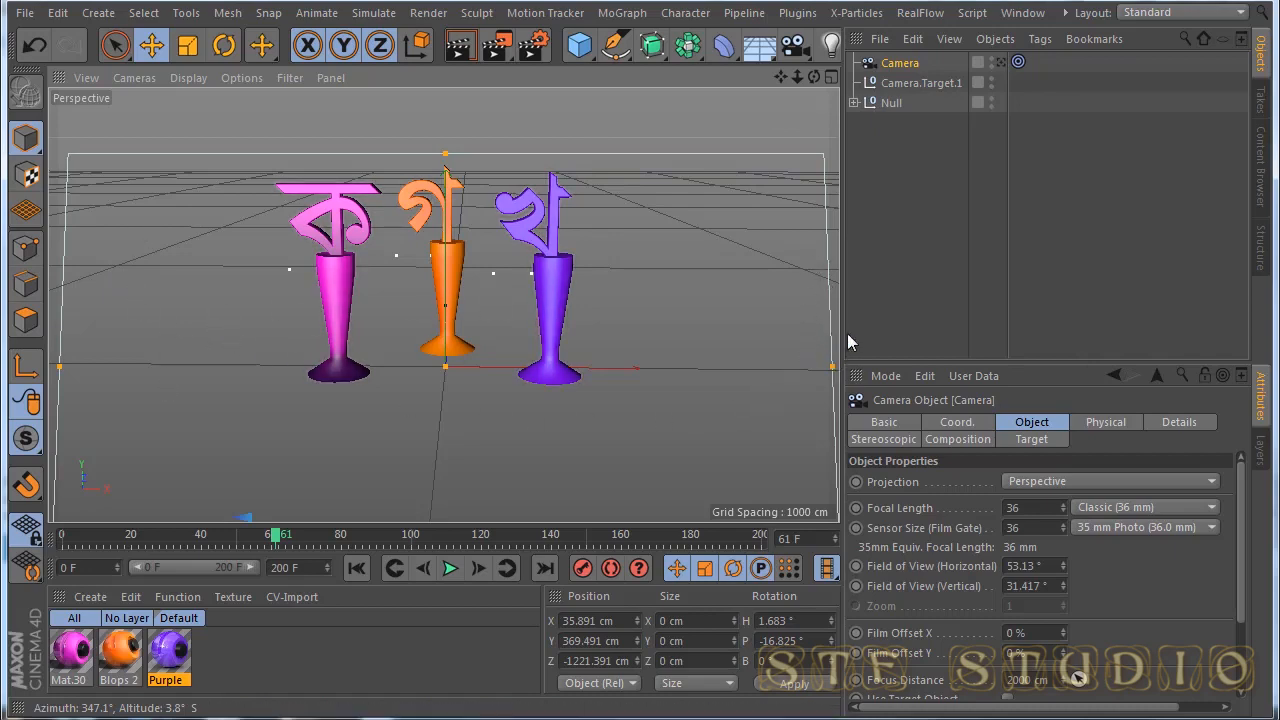
pyautogui.moveTo(1026, 365); pyautogui.dragTo(1026, 264)
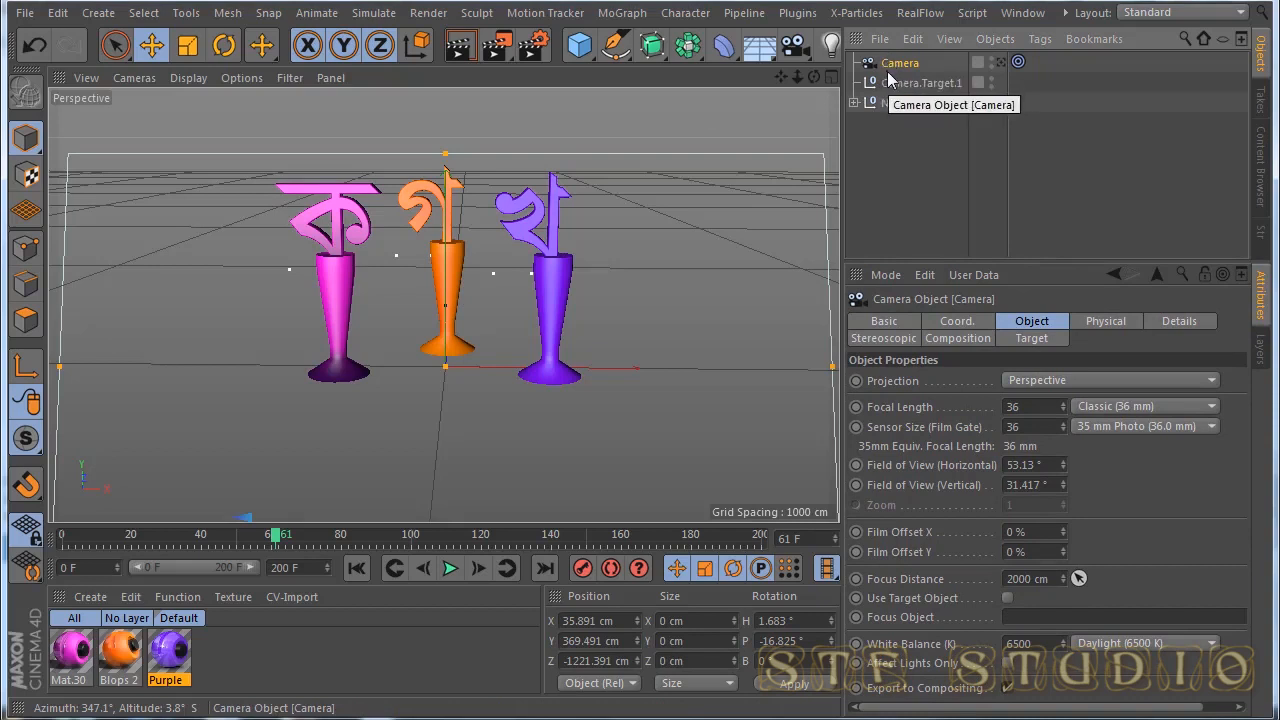
pyautogui.press('Delete')
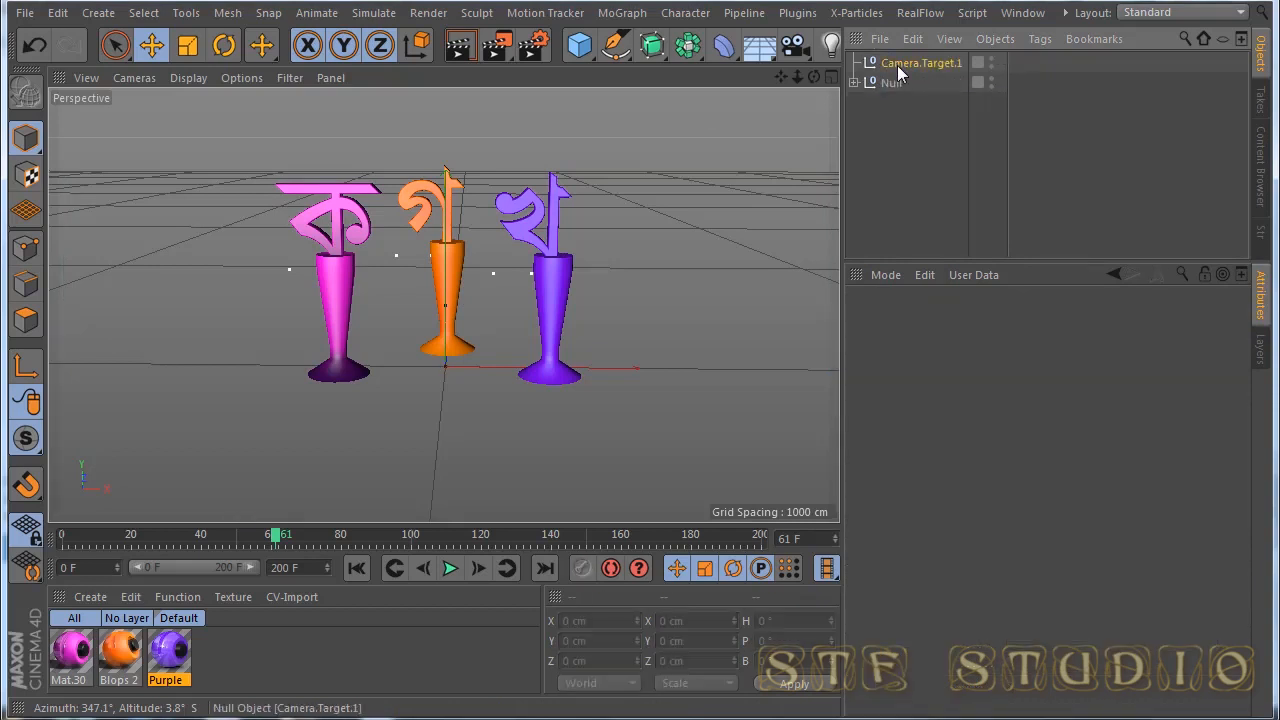
pyautogui.press('Delete')
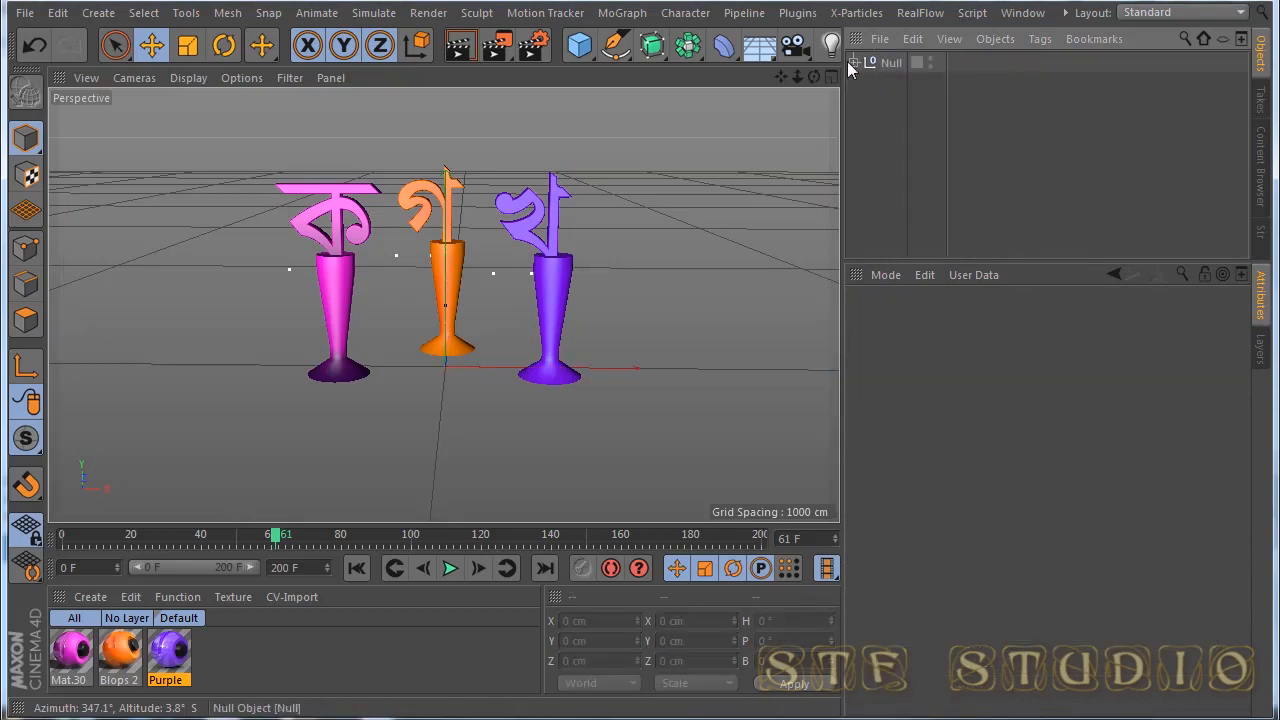
# Step: Open the render settings to check the output size, frame rate and frame range, and close them
pyautogui.click(534, 54)
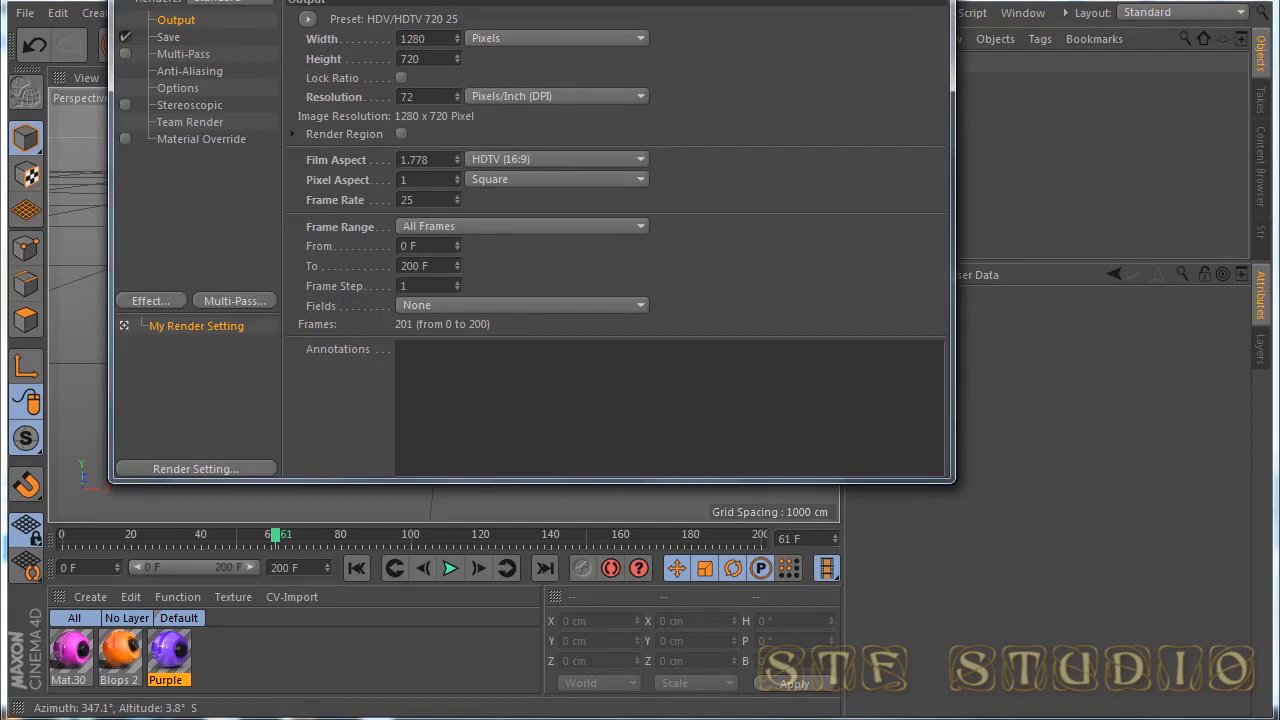
pyautogui.moveTo(808, 0); pyautogui.dragTo(800, 92)
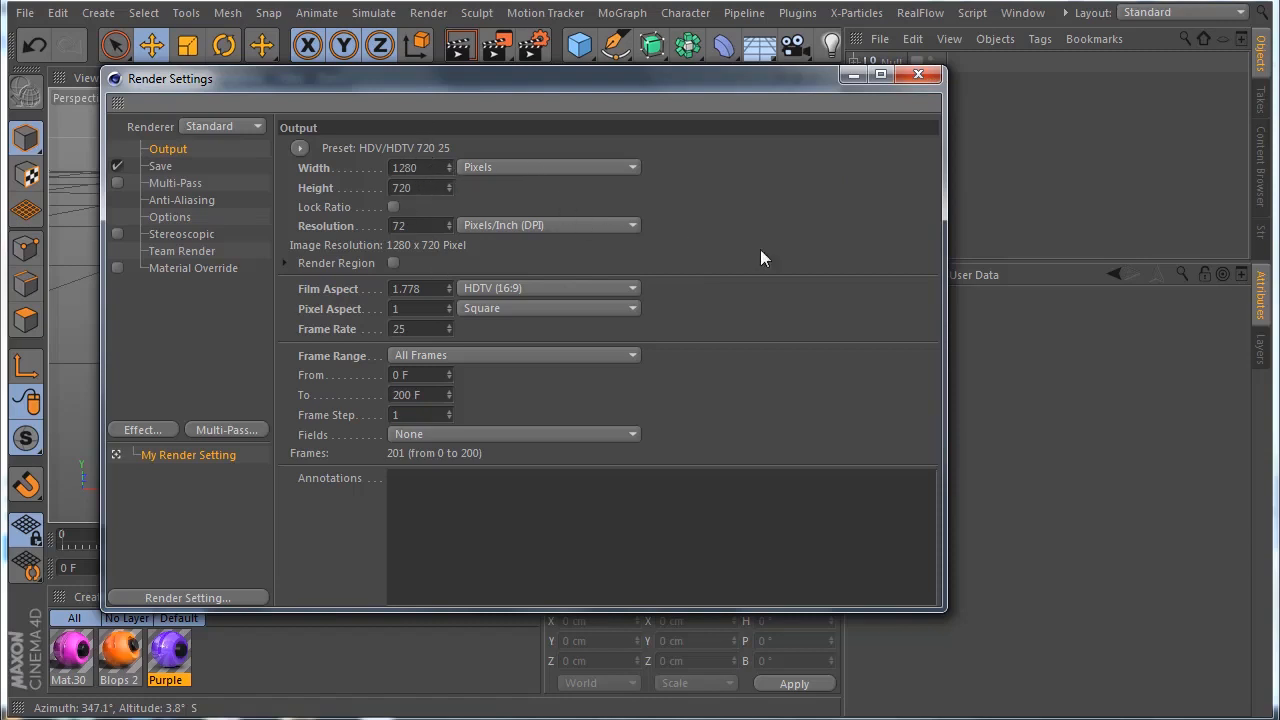
pyautogui.click(918, 76)
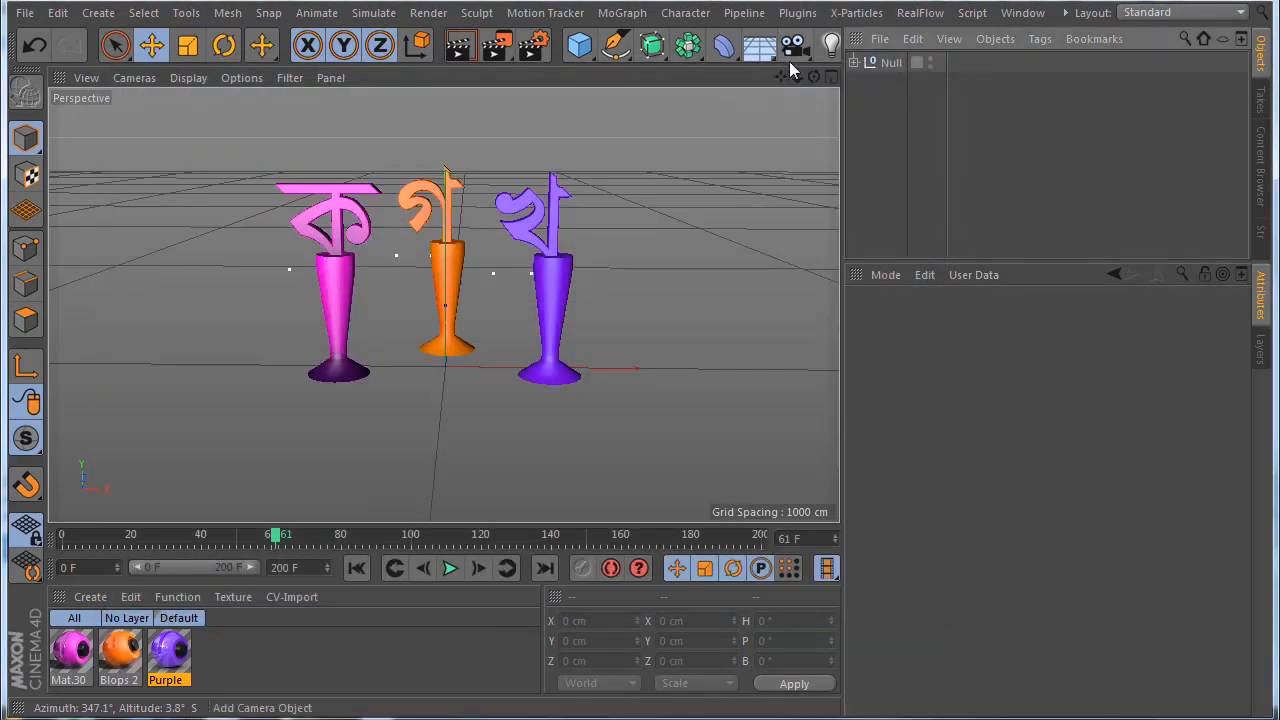
# Step: Add a Target Camera to the scene from the adjusted perspective and move the timeline to frame 0
pyautogui.moveTo(815, 80)
pyautogui.mouseDown()
pyautogui.moveTo(815, 105)
pyautogui.moveTo(784, 134)
pyautogui.moveTo(790, 148)
pyautogui.moveTo(797, 84)
pyautogui.moveTo(812, 90)
pyautogui.mouseUp()
pyautogui.moveTo(793, 44); pyautogui.dragTo(891, 104)
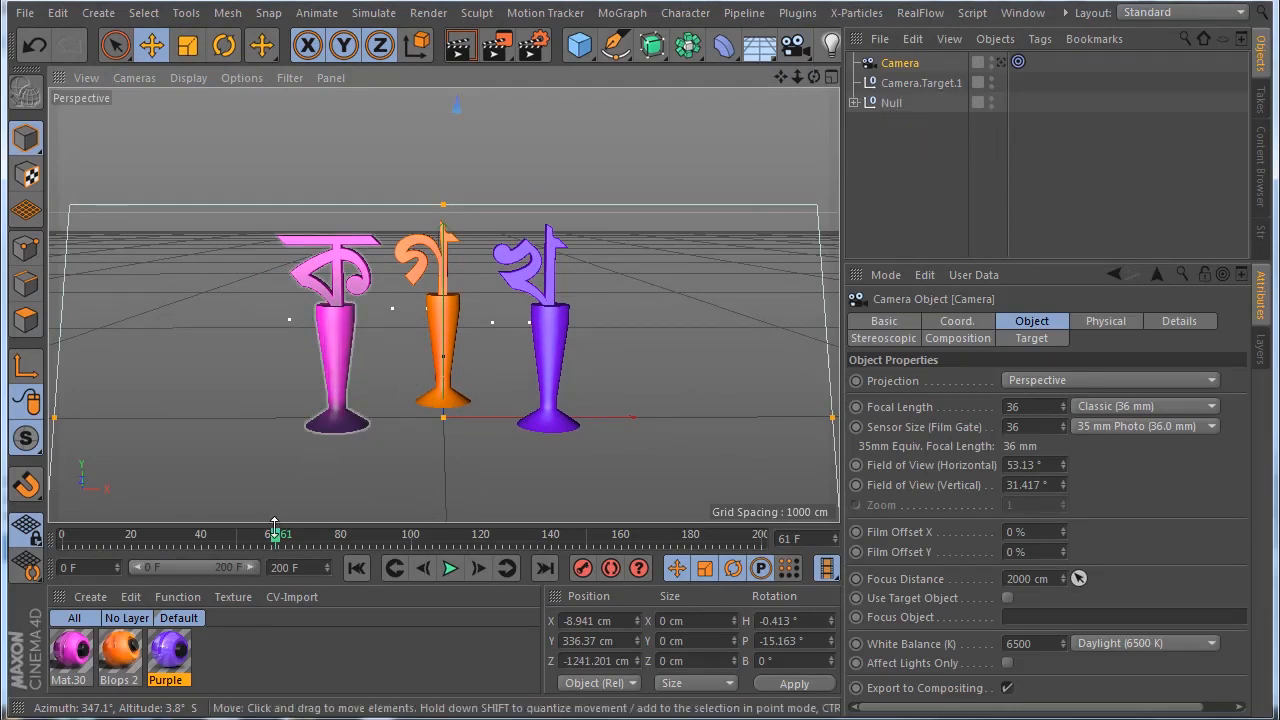
pyautogui.moveTo(279, 541); pyautogui.dragTo(5, 550)
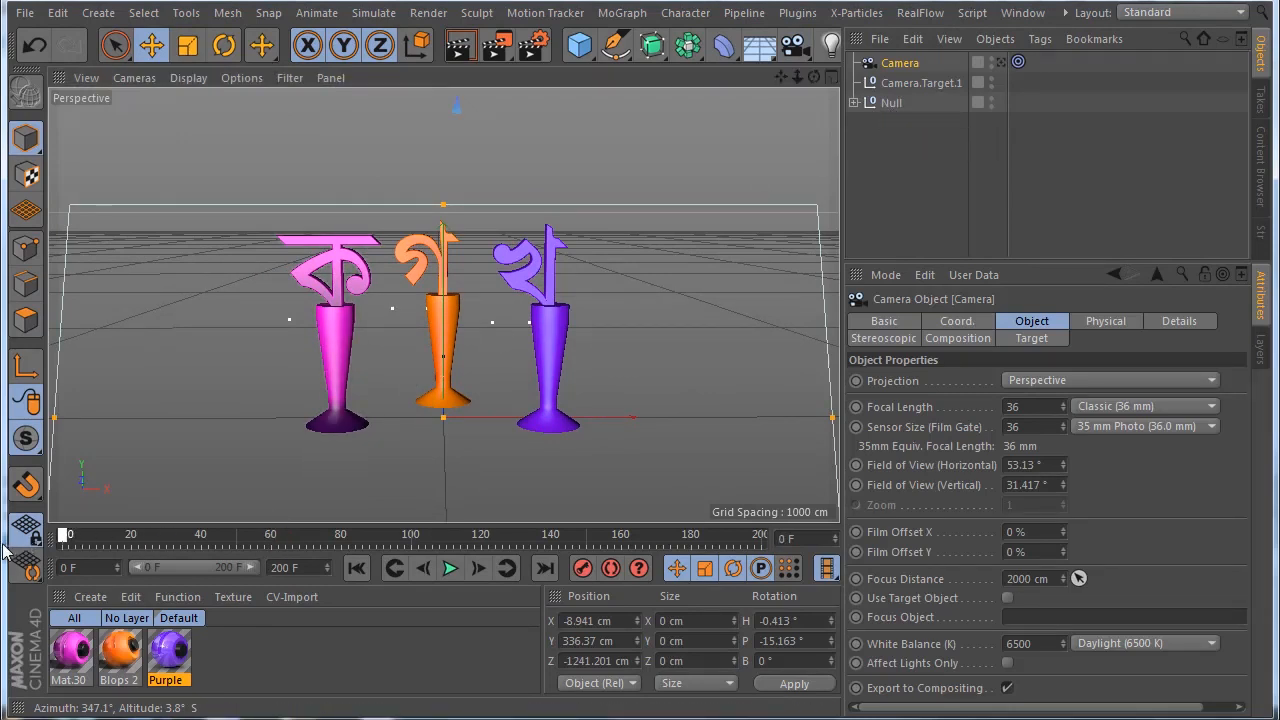
# Step: View the scene through the target camera, return to the default view, and select the camera's target null
pyautogui.click(1014, 62)
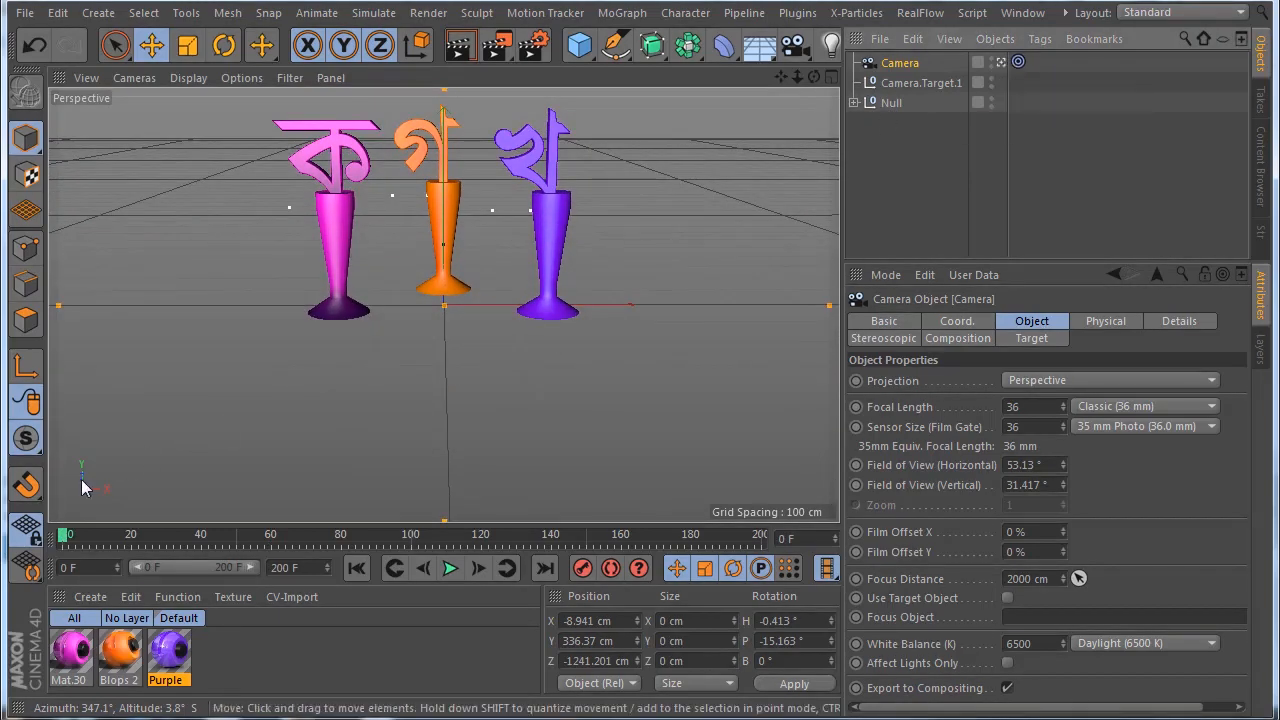
pyautogui.click(1004, 61)
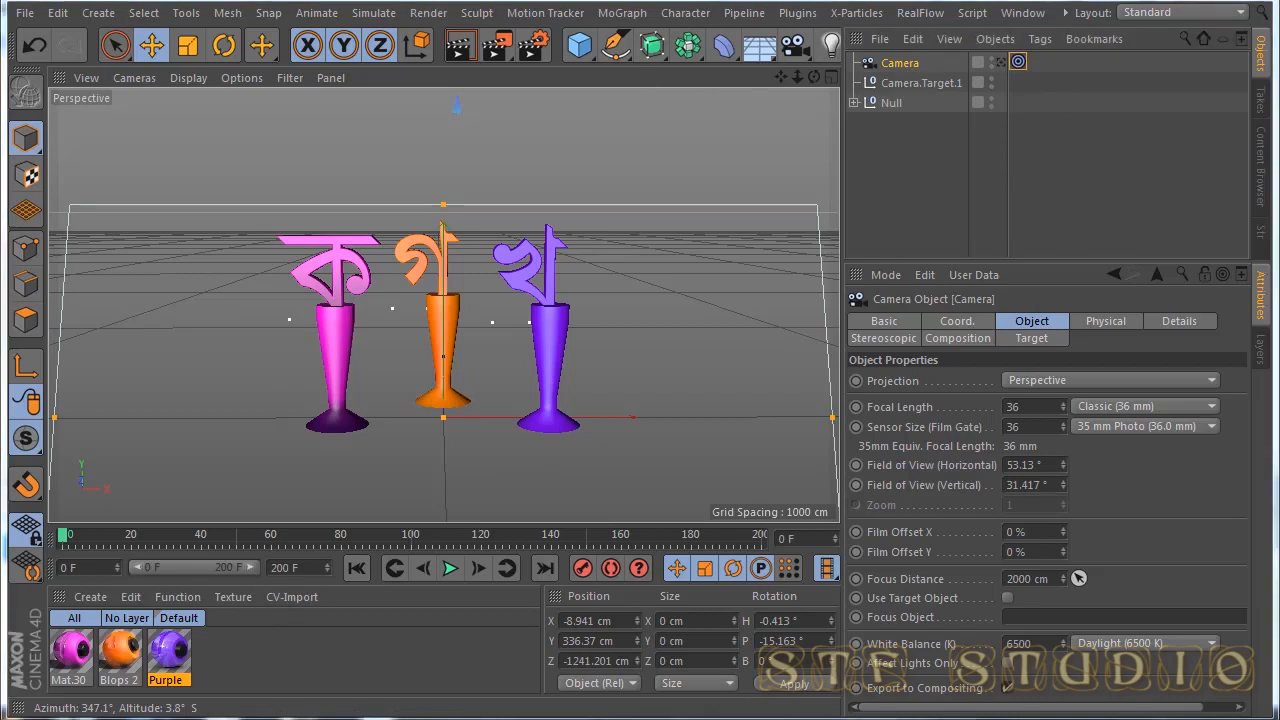
pyautogui.click(912, 84)
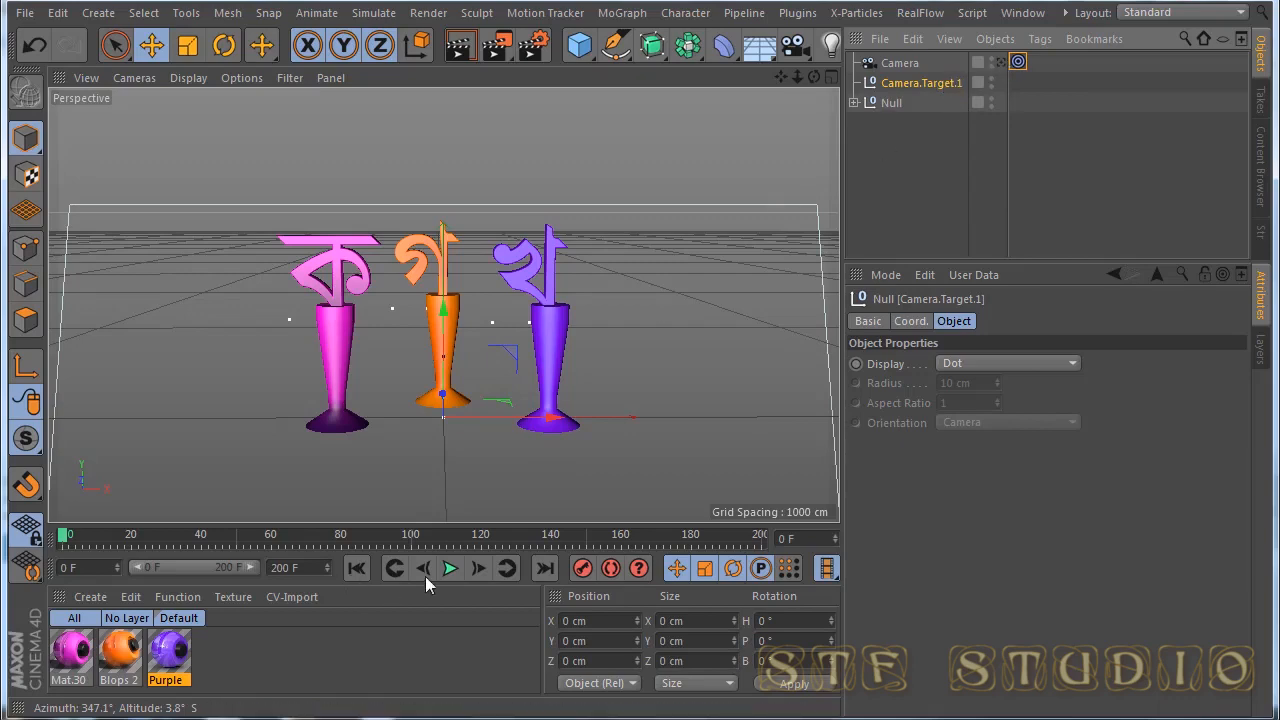
# Step: Activate the target camera, orbit it slightly lower to about 310 cm height, and scrub the timeline to frame 119
pyautogui.click(1001, 62)
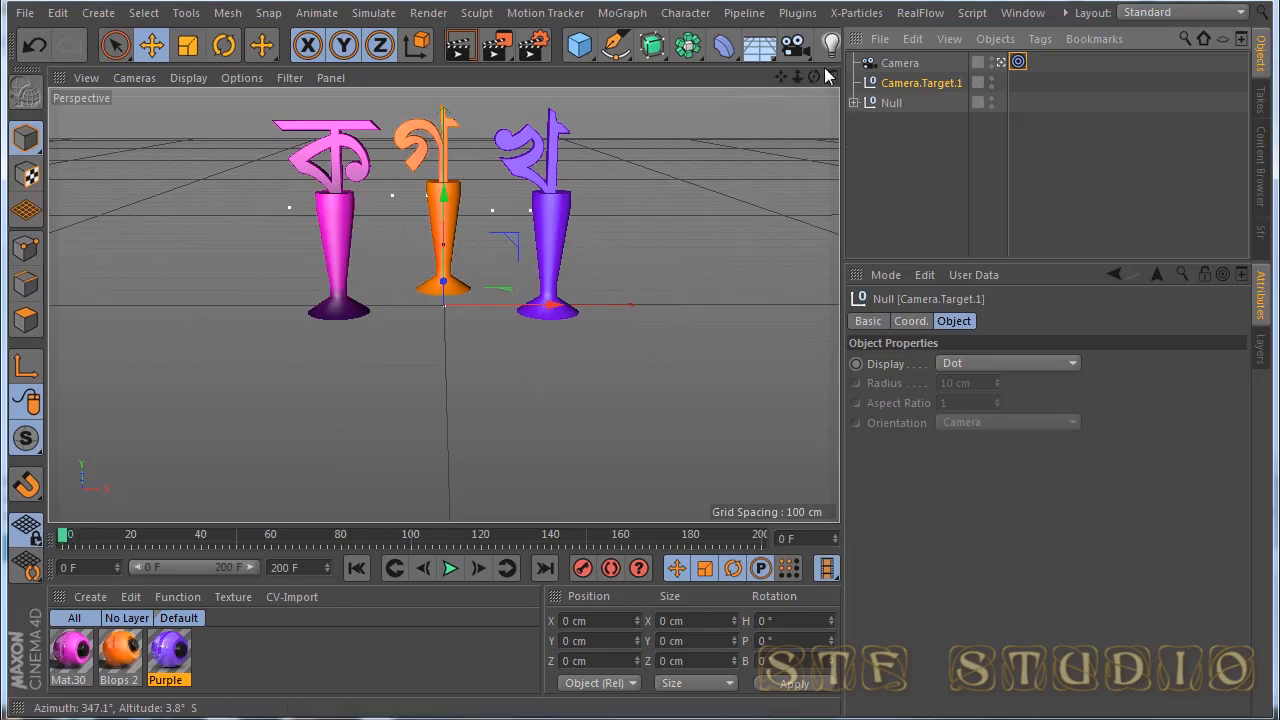
pyautogui.moveTo(813, 78)
pyautogui.mouseDown()
pyautogui.moveTo(813, 67)
pyautogui.moveTo(780, 82)
pyautogui.mouseUp()
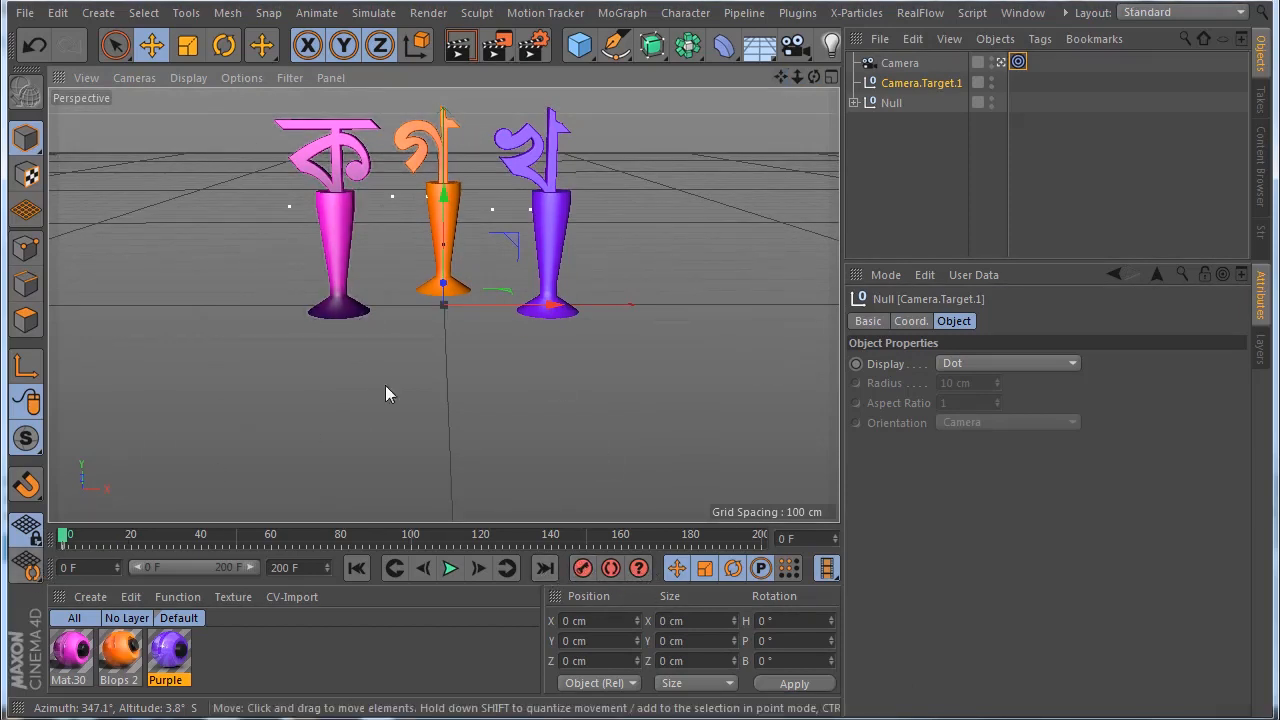
pyautogui.moveTo(77, 537); pyautogui.dragTo(474, 537)
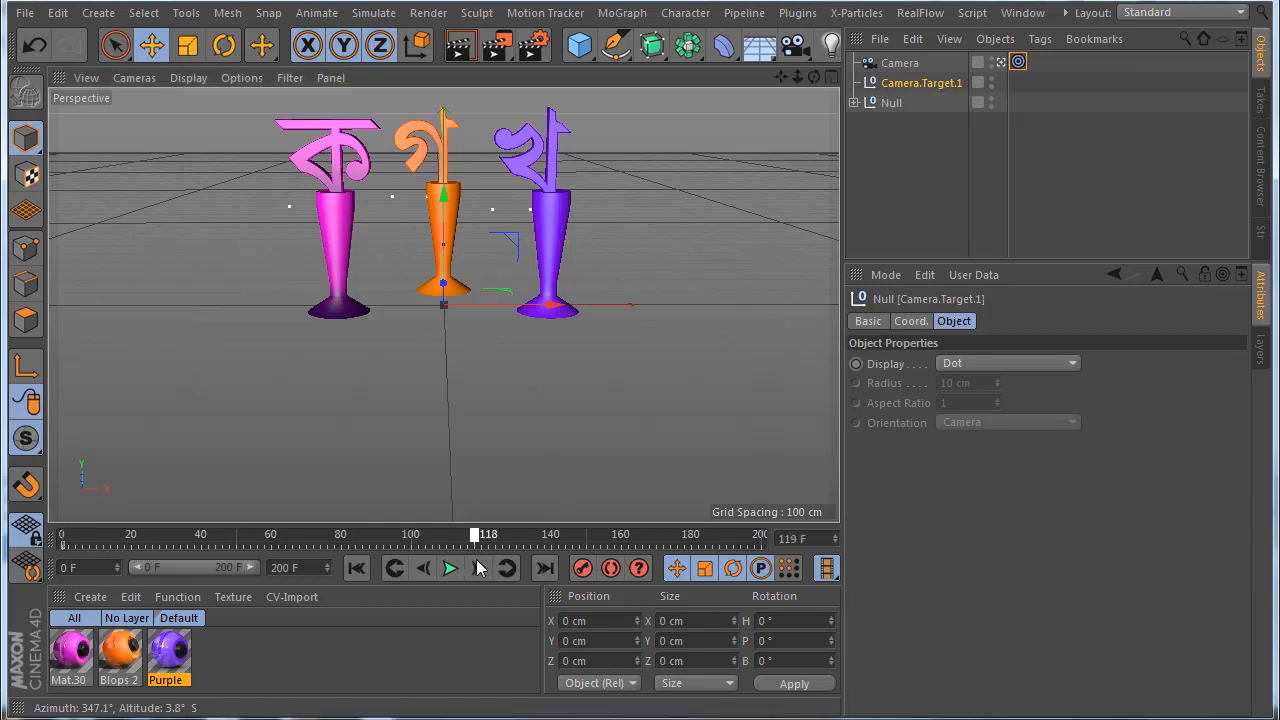
# Step: Leave the camera view to examine the camera and its target from outside, and look through the camera again
pyautogui.click(1004, 64)
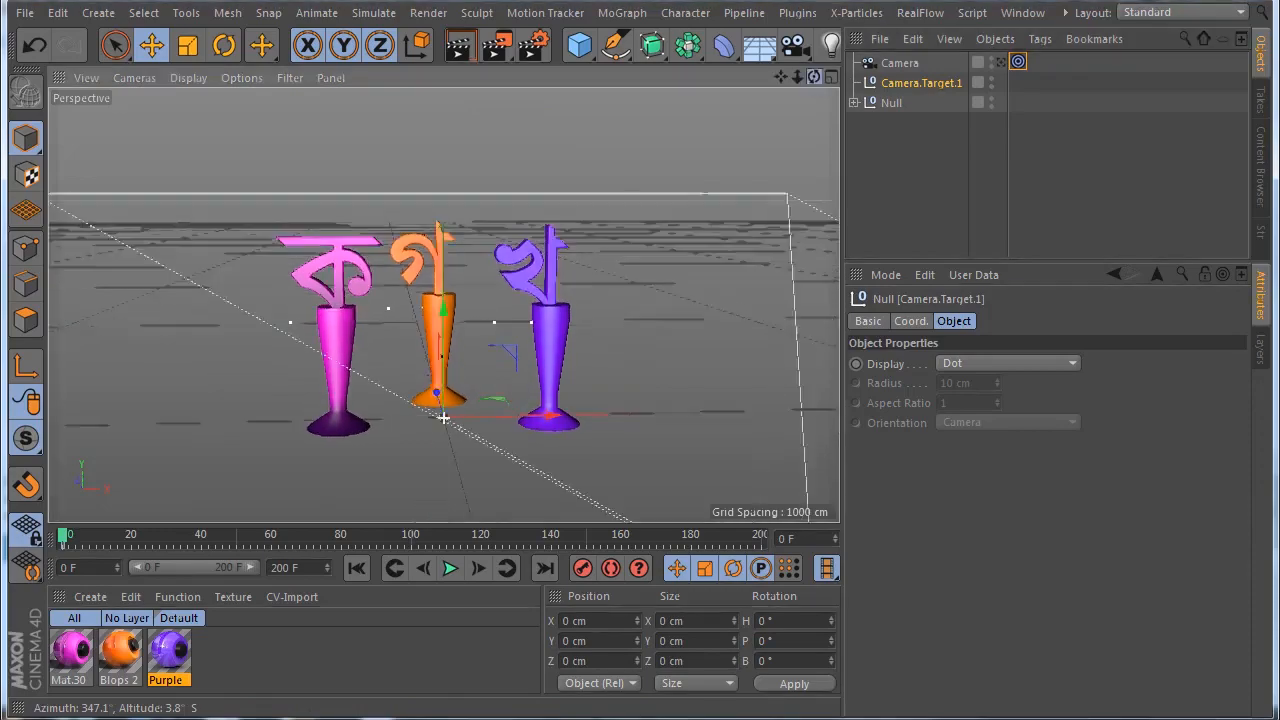
pyautogui.moveTo(814, 77); pyautogui.dragTo(1005, 75)
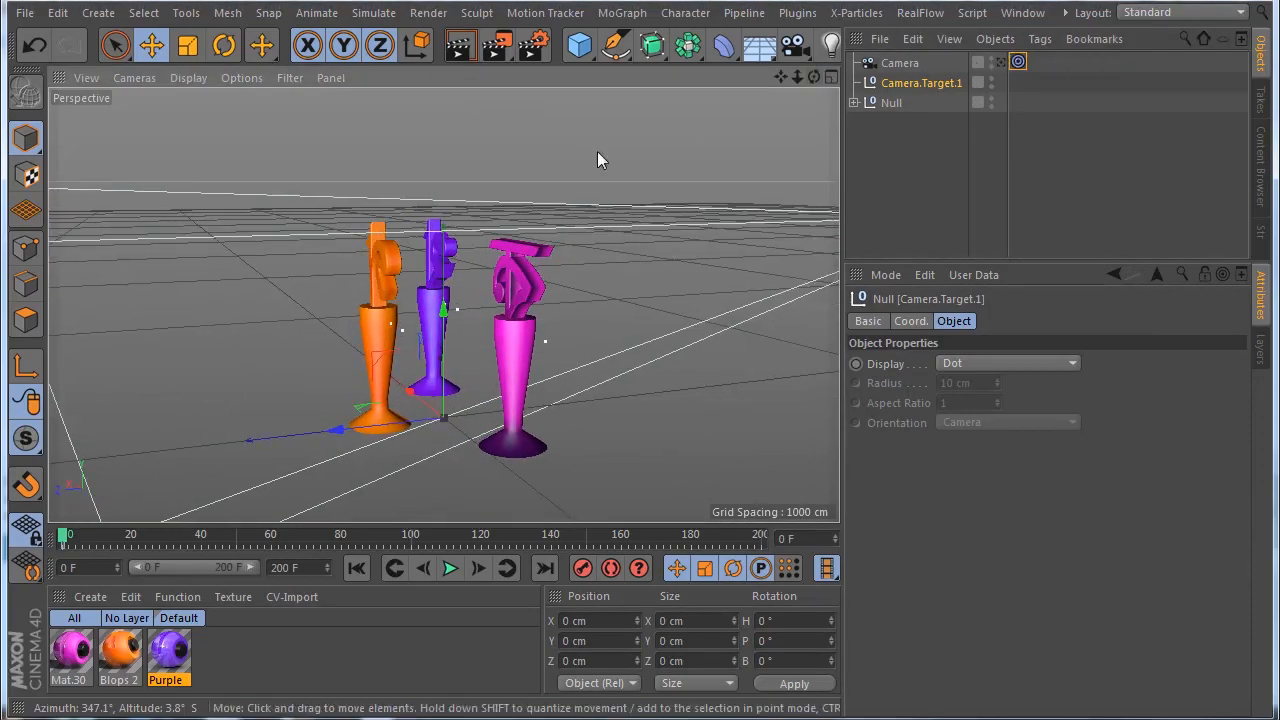
pyautogui.moveTo(797, 77); pyautogui.dragTo(1010, 80)
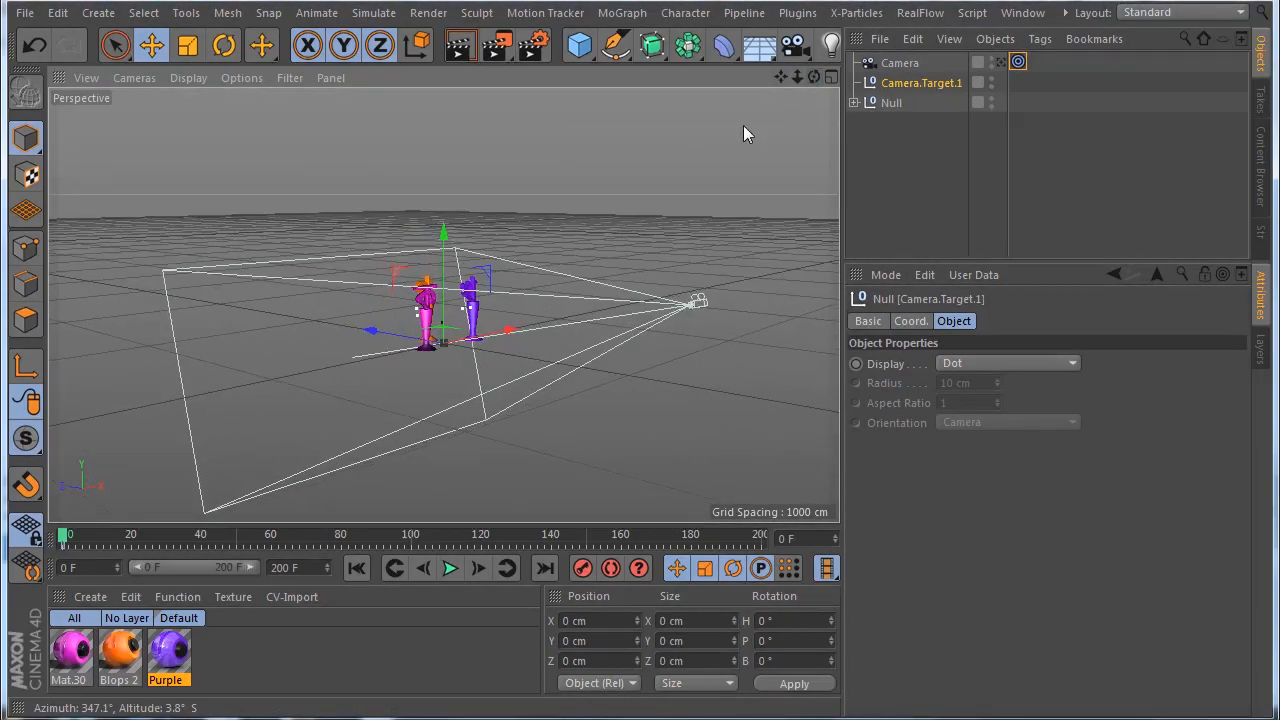
pyautogui.click(1001, 62)
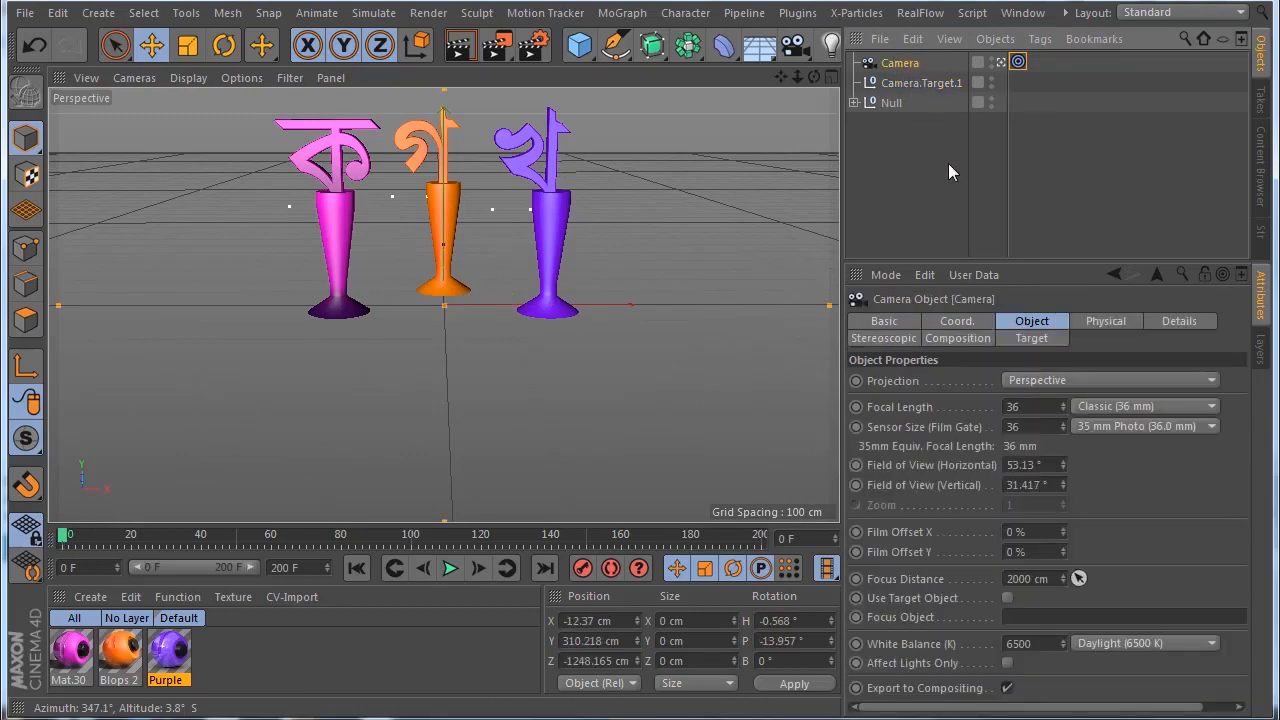
# Step: Examine the camera's projection choices and target tag settings, and return to its object properties
pyautogui.moveTo(1068, 262); pyautogui.dragTo(1053, 144)
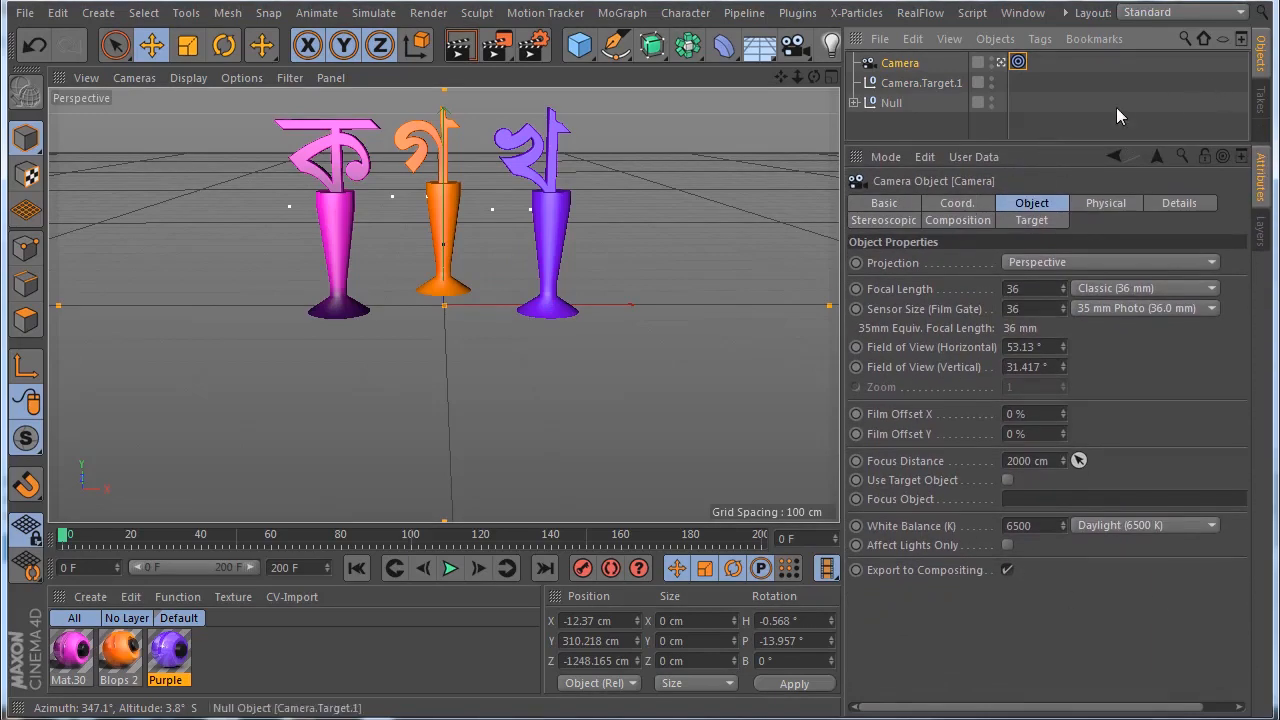
pyautogui.click(1092, 262)
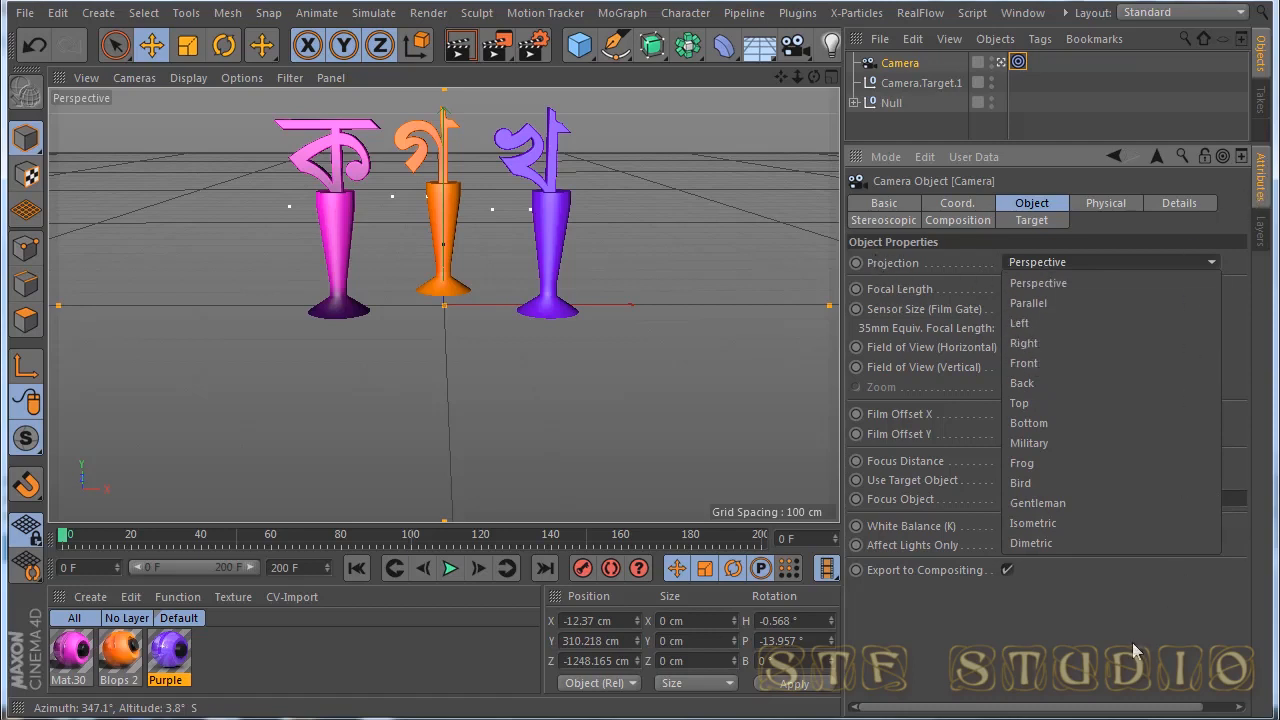
pyautogui.click(1122, 615)
pyautogui.click(1033, 221)
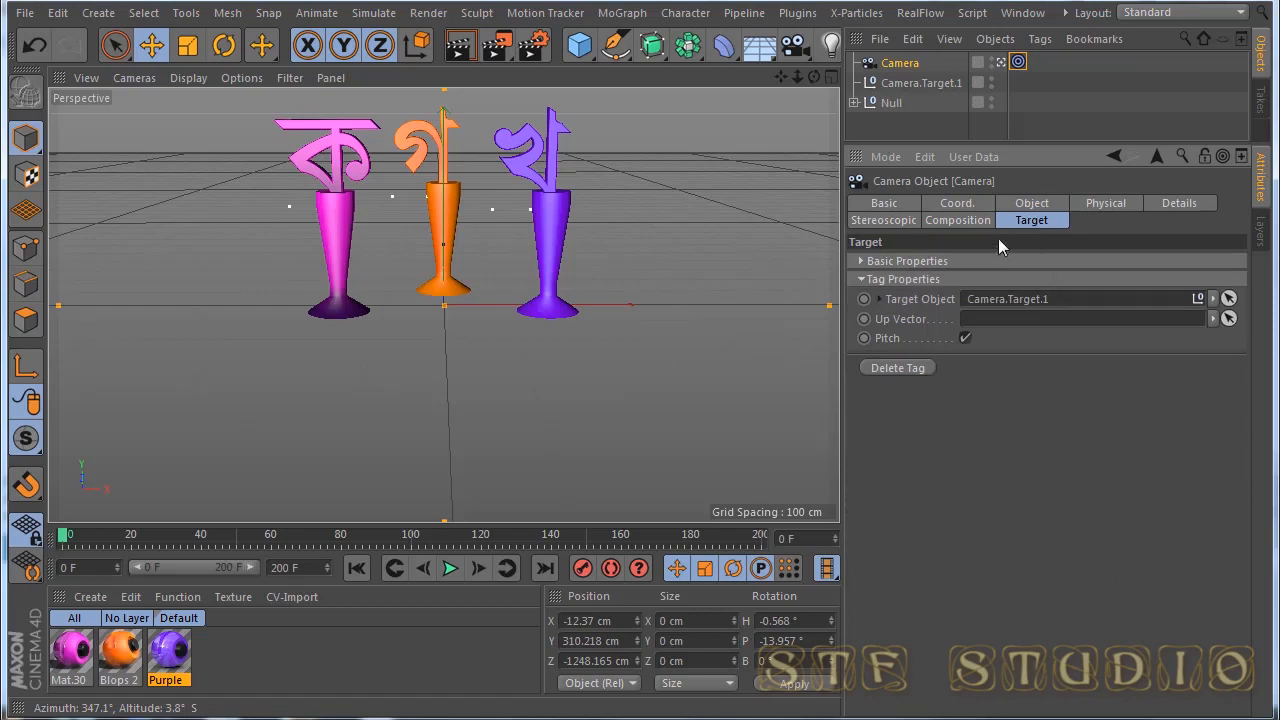
pyautogui.click(1027, 205)
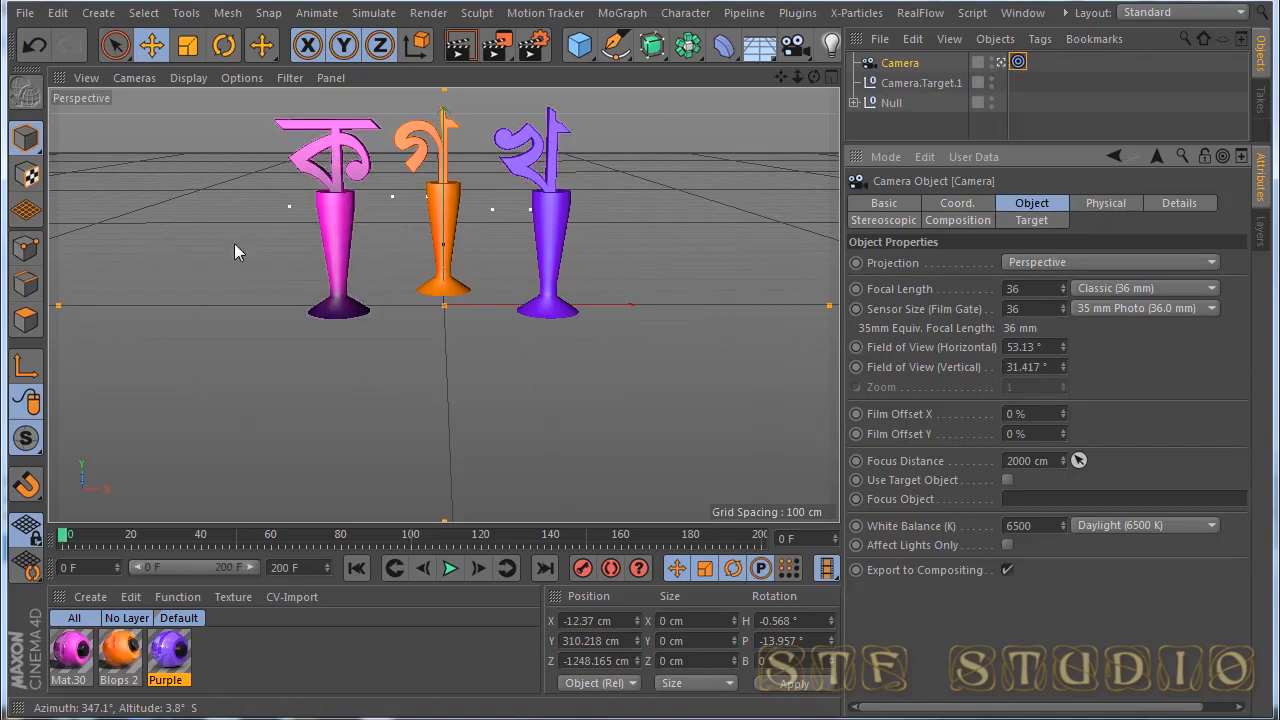
# Step: Assign the Null group containing the vases as the camera's Focus Object
pyautogui.click(888, 104)
pyautogui.click(898, 64)
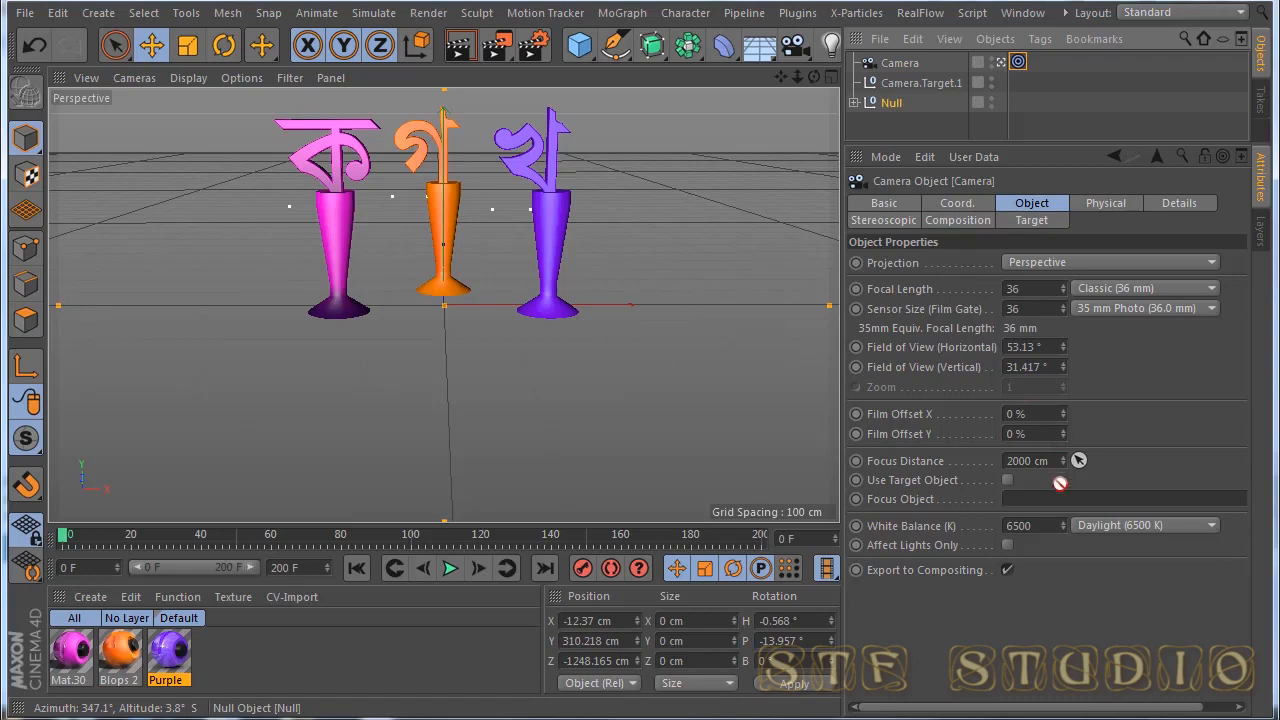
pyautogui.moveTo(1062, 508); pyautogui.dragTo(1062, 508)
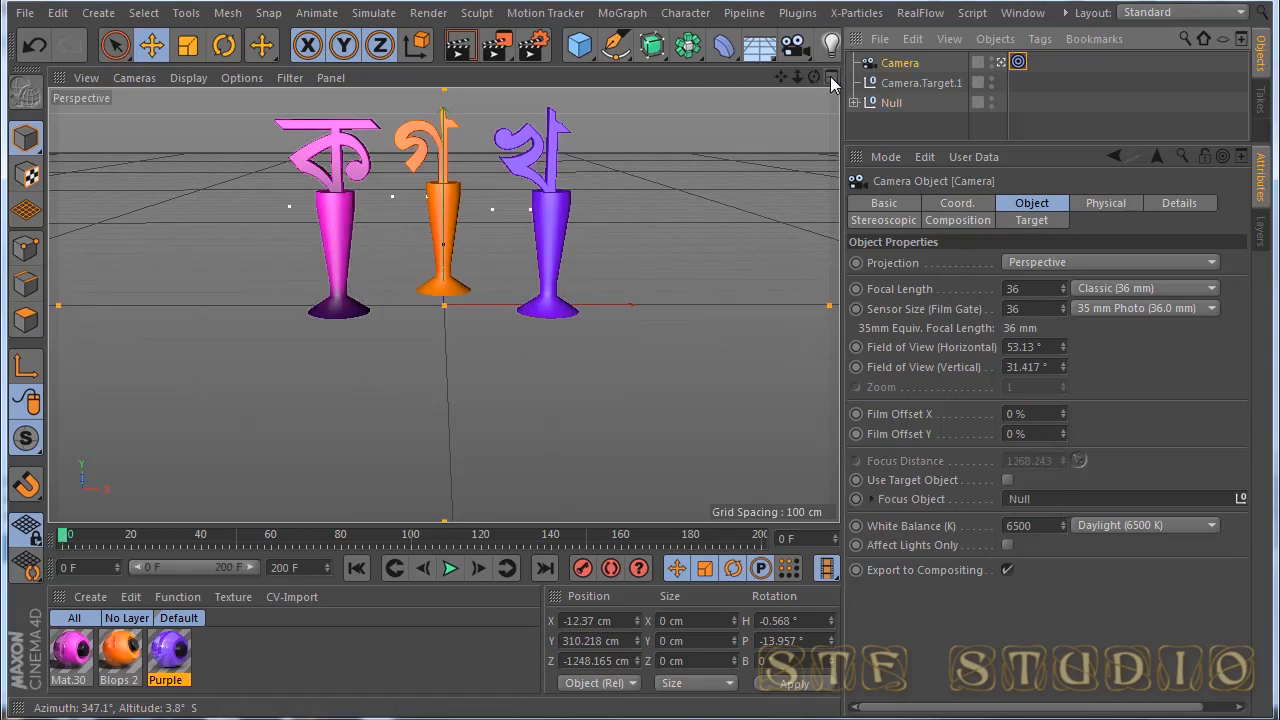
# Step: Leave the camera view, orbit around to examine the camera's frustum and the vases, and look through the camera again
pyautogui.click(1001, 61)
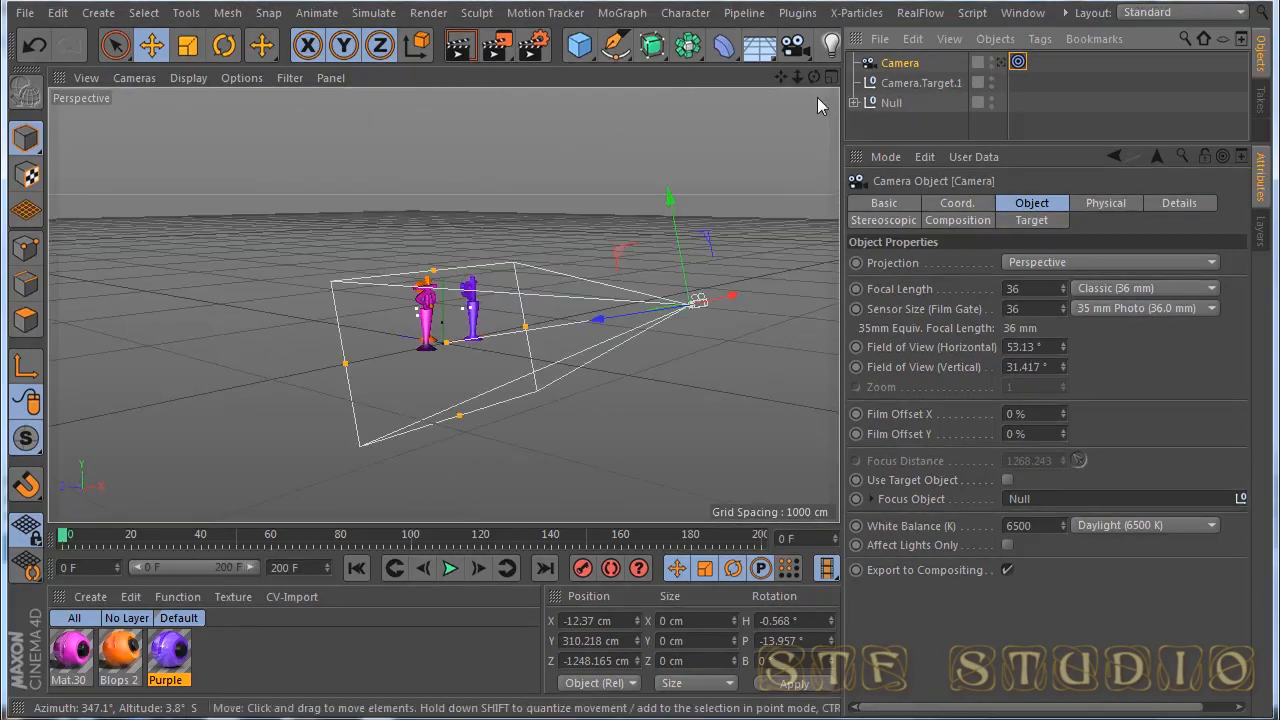
pyautogui.moveTo(814, 78); pyautogui.dragTo(652, 76)
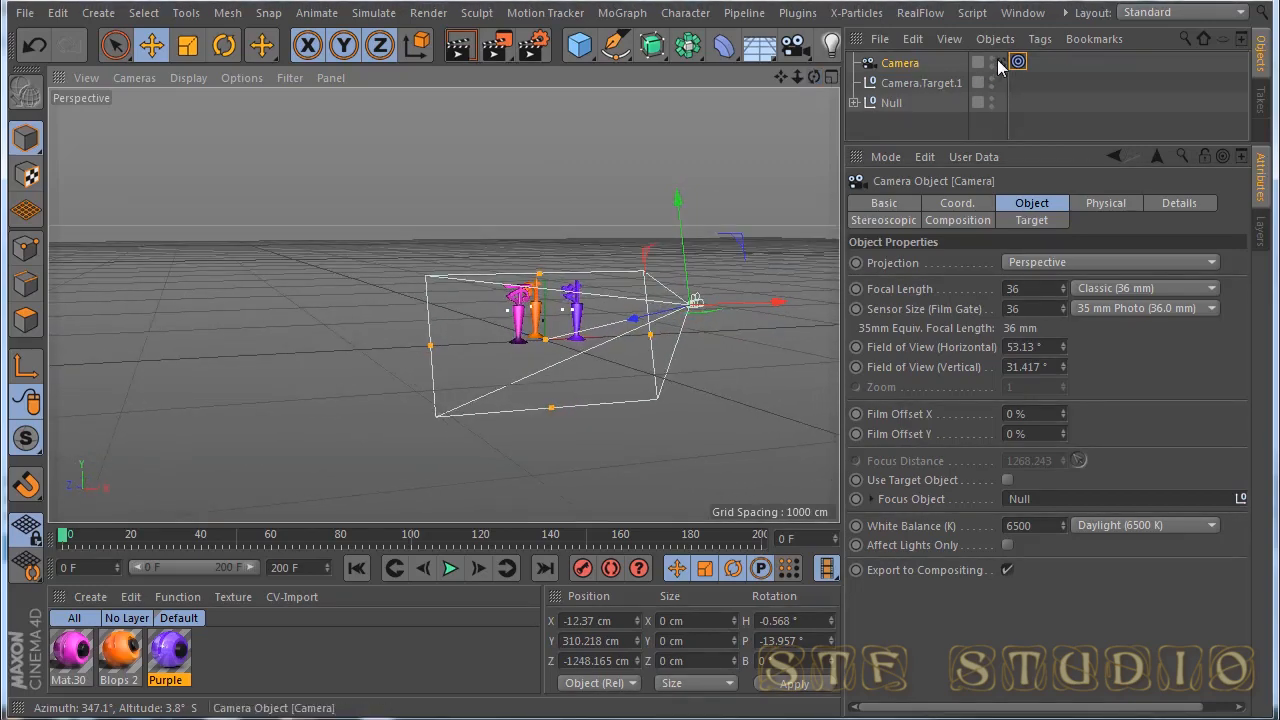
pyautogui.click(999, 61)
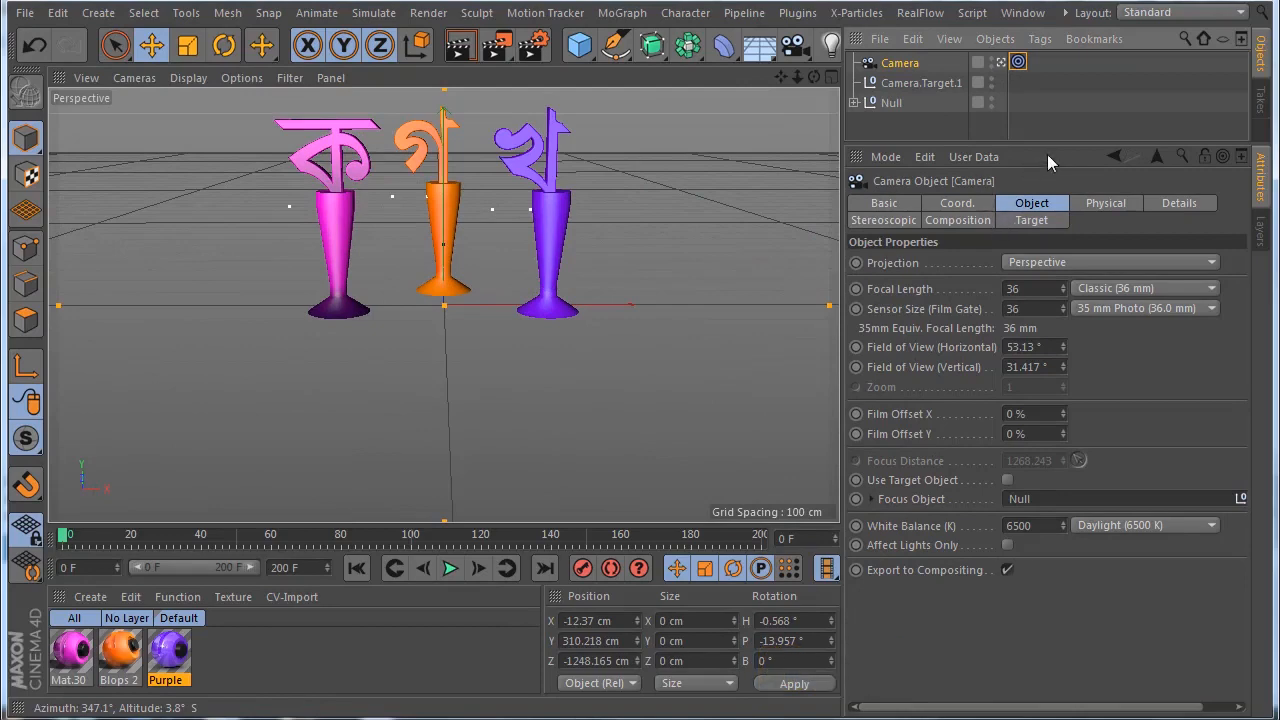
pyautogui.moveTo(1056, 141); pyautogui.dragTo(1052, 198)
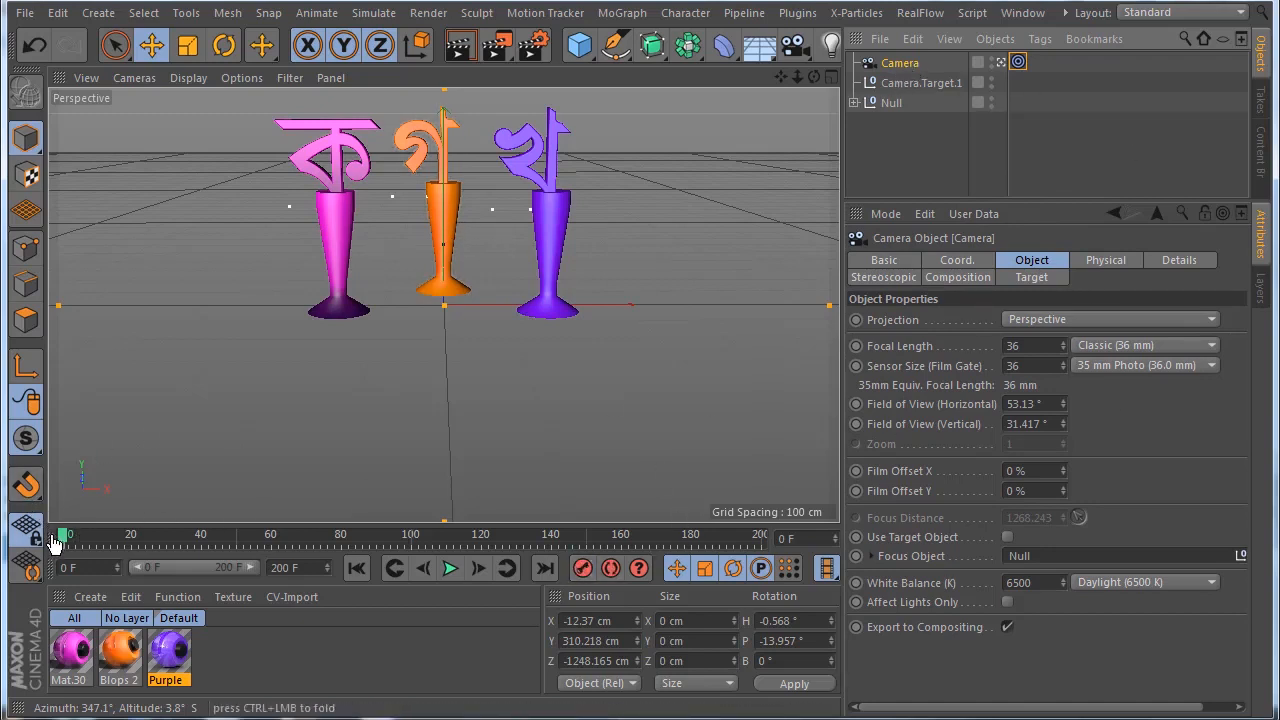
# Step: Move the timeline to frame 100, orbit the camera slightly, and raise the camera's target null to a Y position of about 104 cm
pyautogui.moveTo(63, 538); pyautogui.dragTo(193, 550)
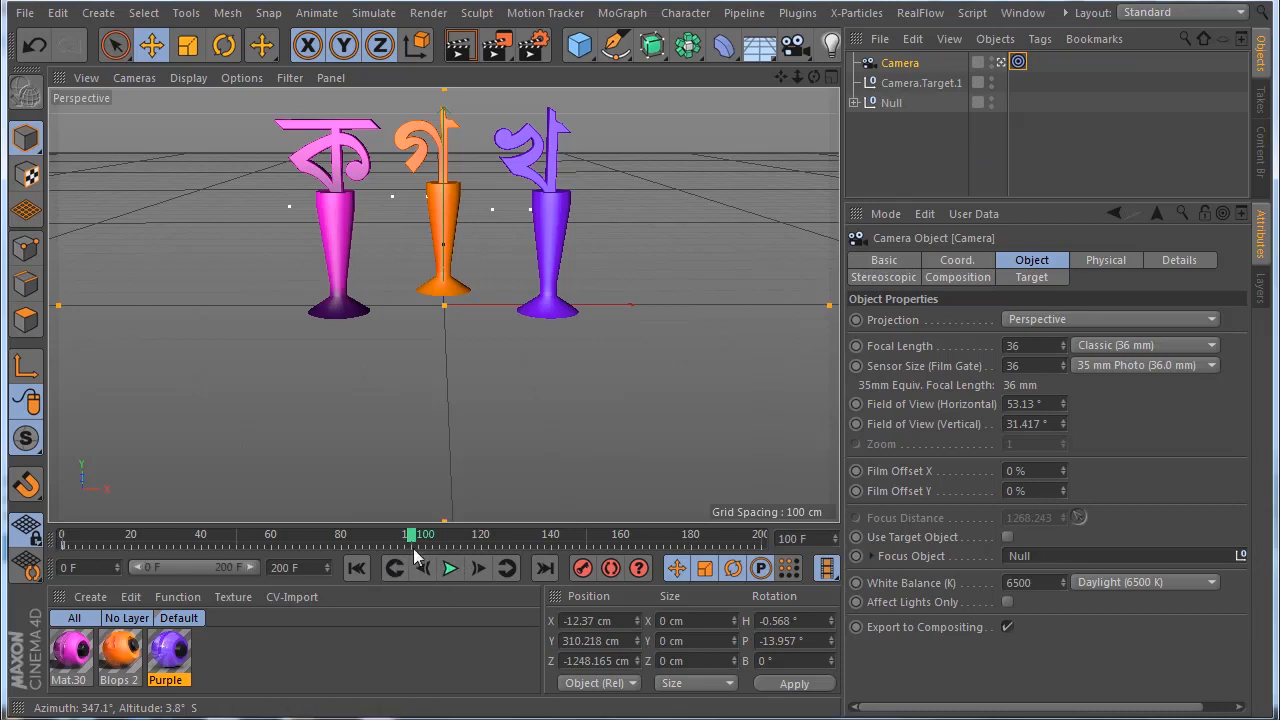
pyautogui.click(915, 84)
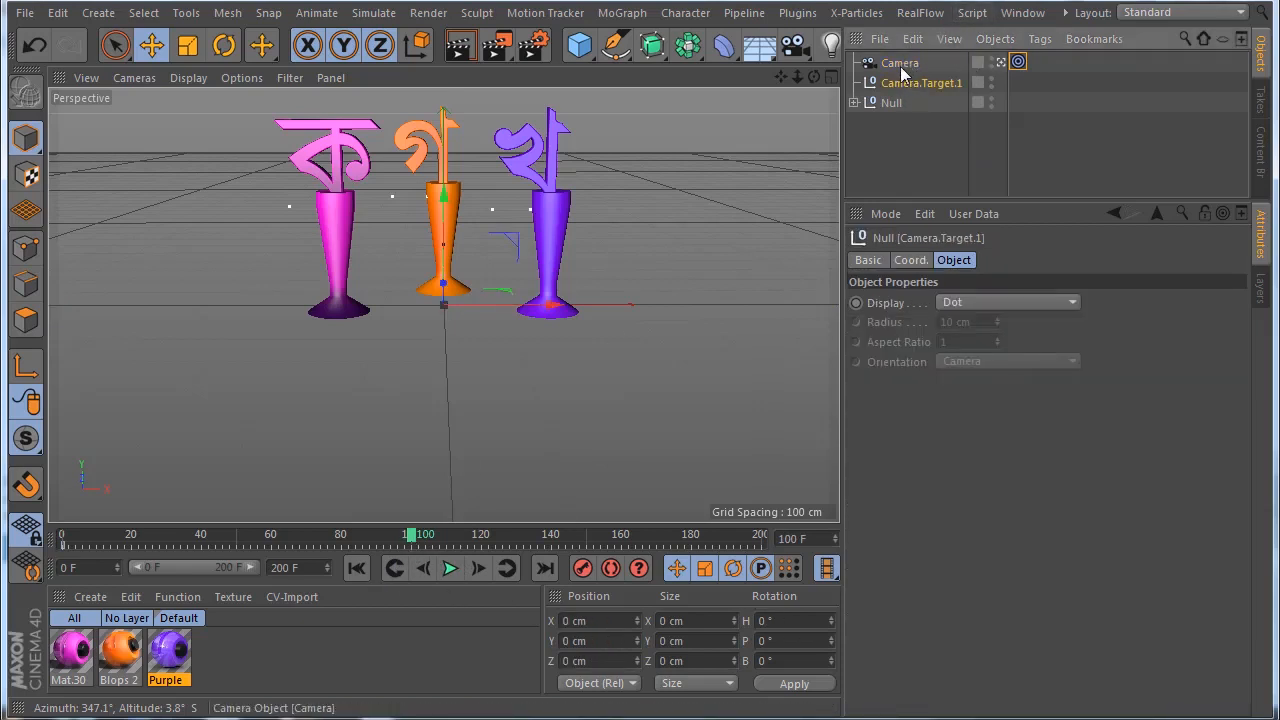
pyautogui.click(901, 66)
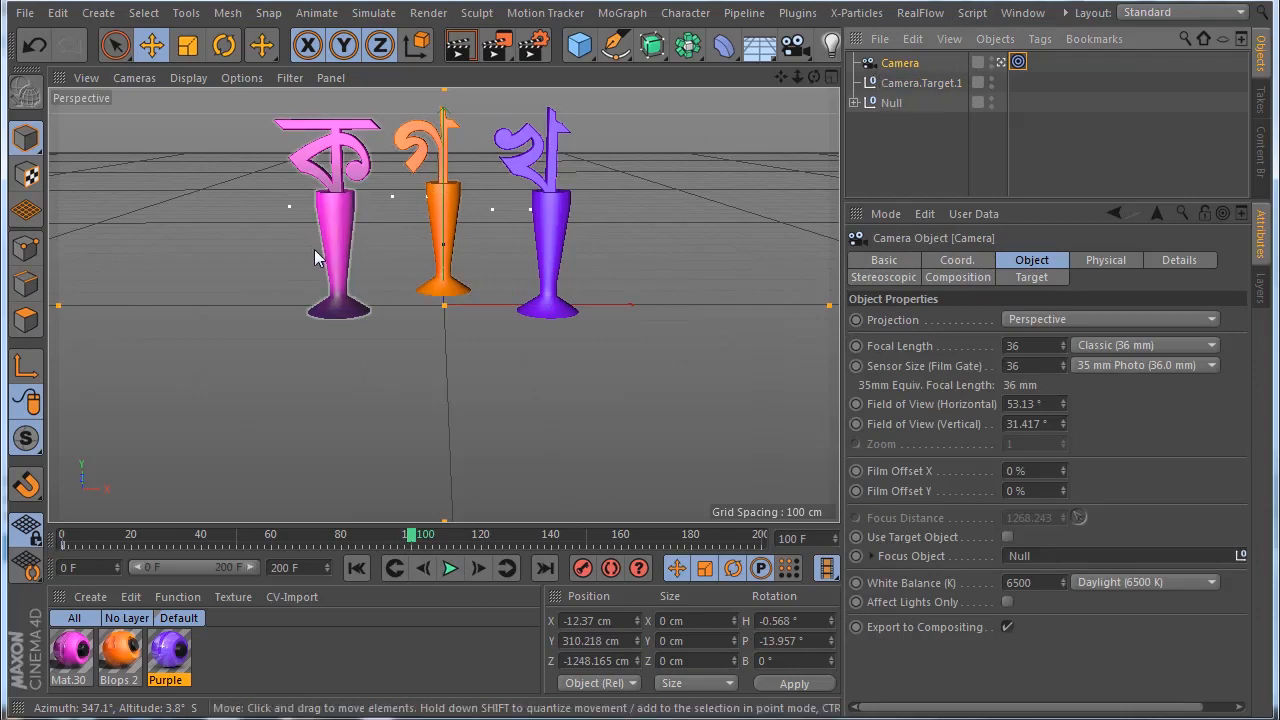
pyautogui.moveTo(642, 216)
pyautogui.mouseDown()
pyautogui.moveTo(677, 175)
pyautogui.moveTo(690, 241)
pyautogui.moveTo(745, 190)
pyautogui.moveTo(617, 198)
pyautogui.moveTo(494, 254)
pyautogui.moveTo(631, 225)
pyautogui.mouseUp()
pyautogui.click(898, 83)
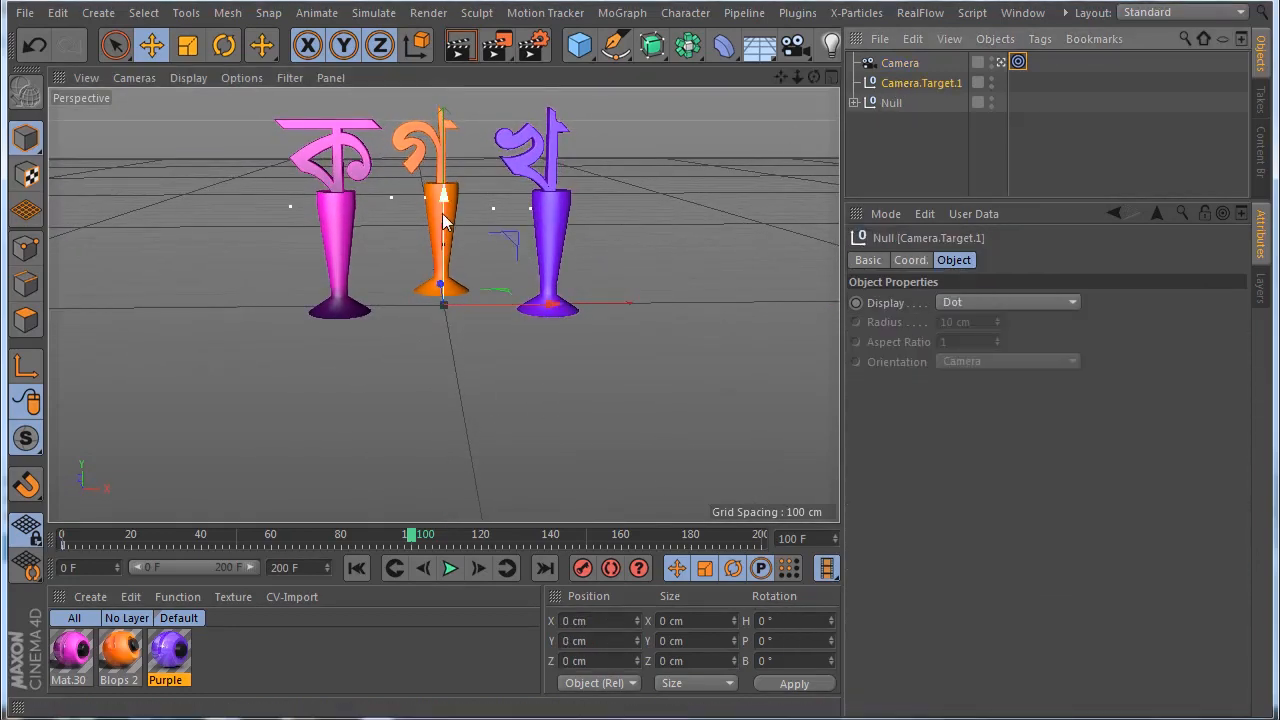
pyautogui.moveTo(445, 225); pyautogui.dragTo(450, 129)
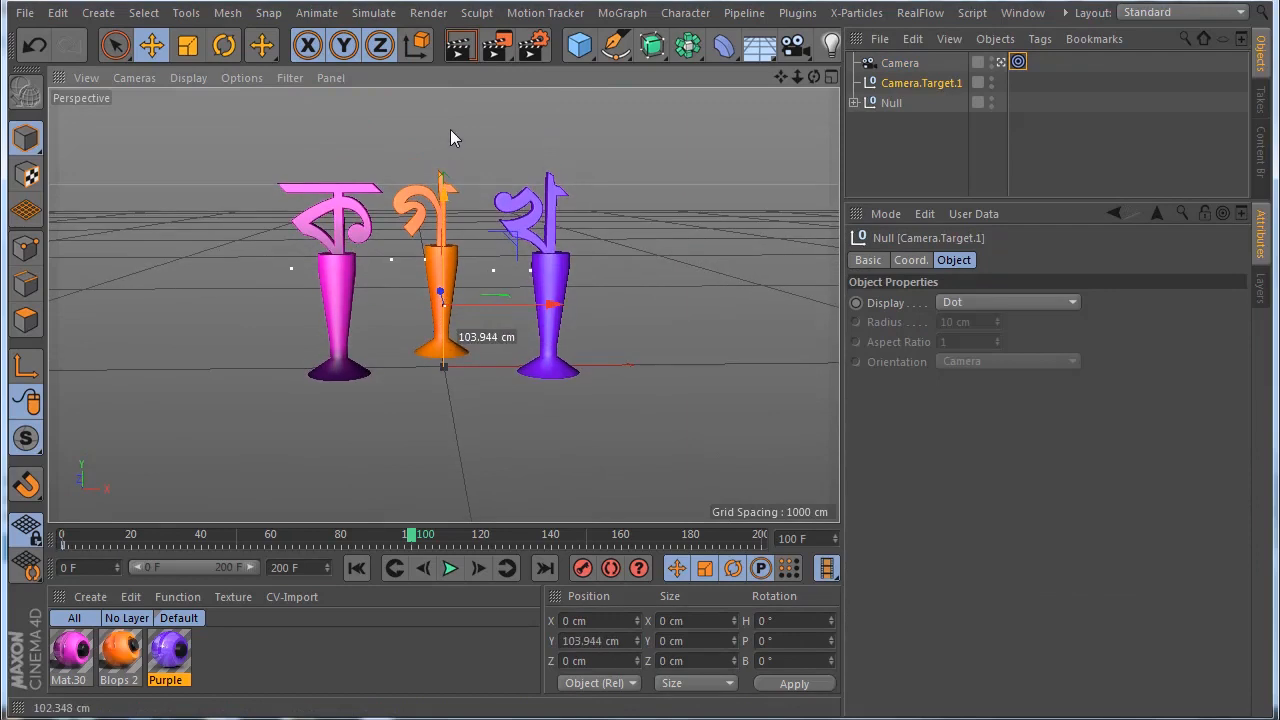
# Step: Move the camera away to about X -1330, Y 220, Z -2420 cm and record a keyframe at frame 100
pyautogui.click(912, 64)
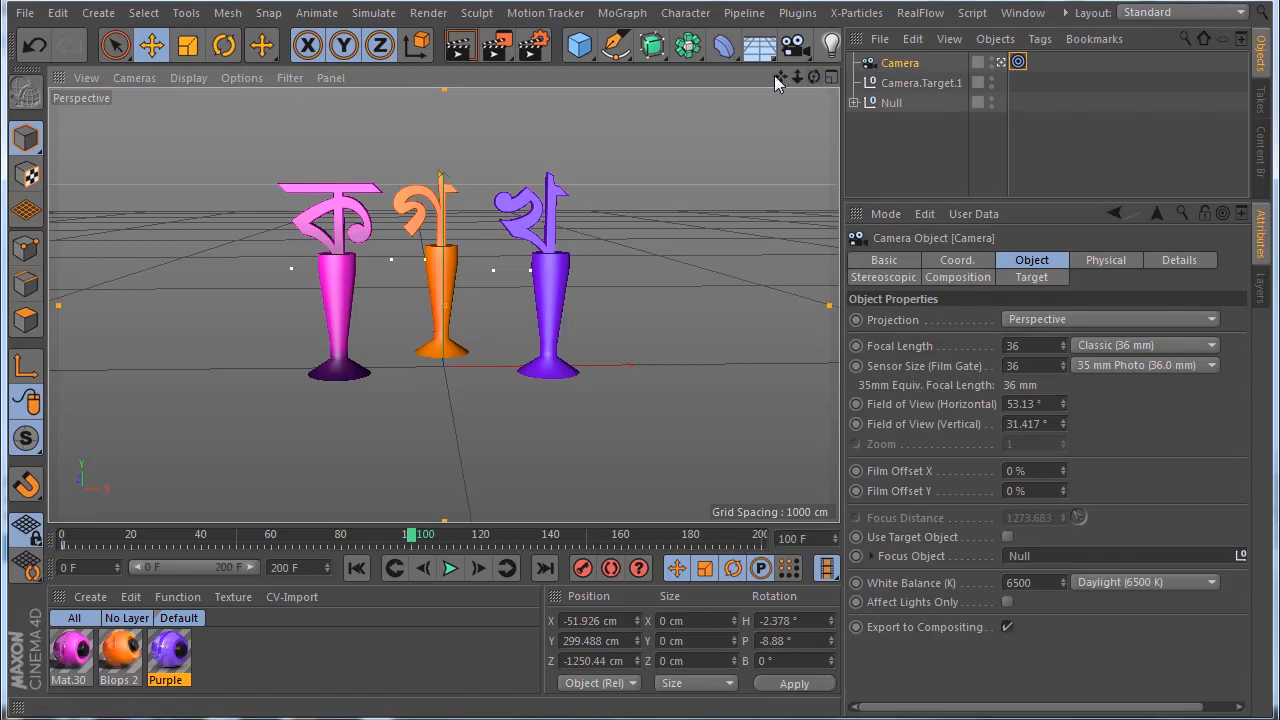
pyautogui.moveTo(778, 82)
pyautogui.mouseDown()
pyautogui.moveTo(778, 110)
pyautogui.moveTo(800, 79)
pyautogui.mouseUp()
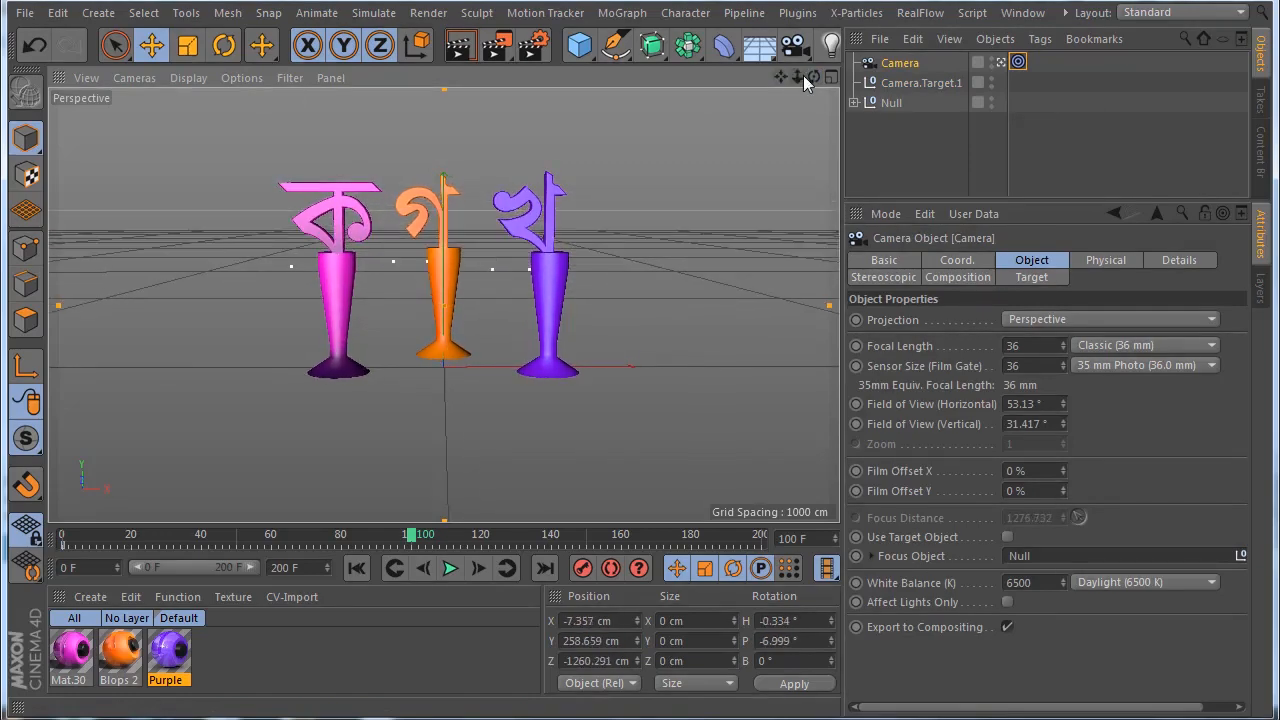
pyautogui.moveTo(780, 79); pyautogui.dragTo(883, 88)
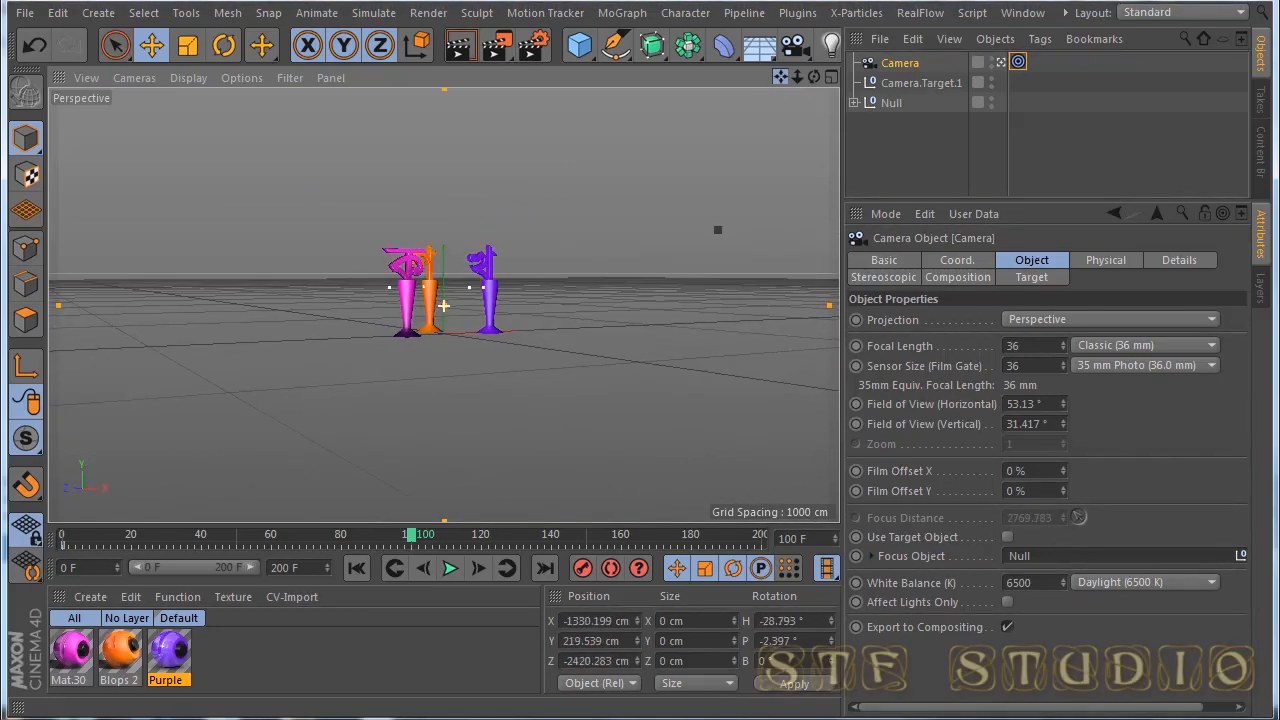
pyautogui.click(584, 568)
# Step: Scrub the timeline to frame 157 and reposition the camera to about X -1097, Y 309, Z -2531 cm
pyautogui.moveTo(416, 538); pyautogui.dragTo(566, 501)
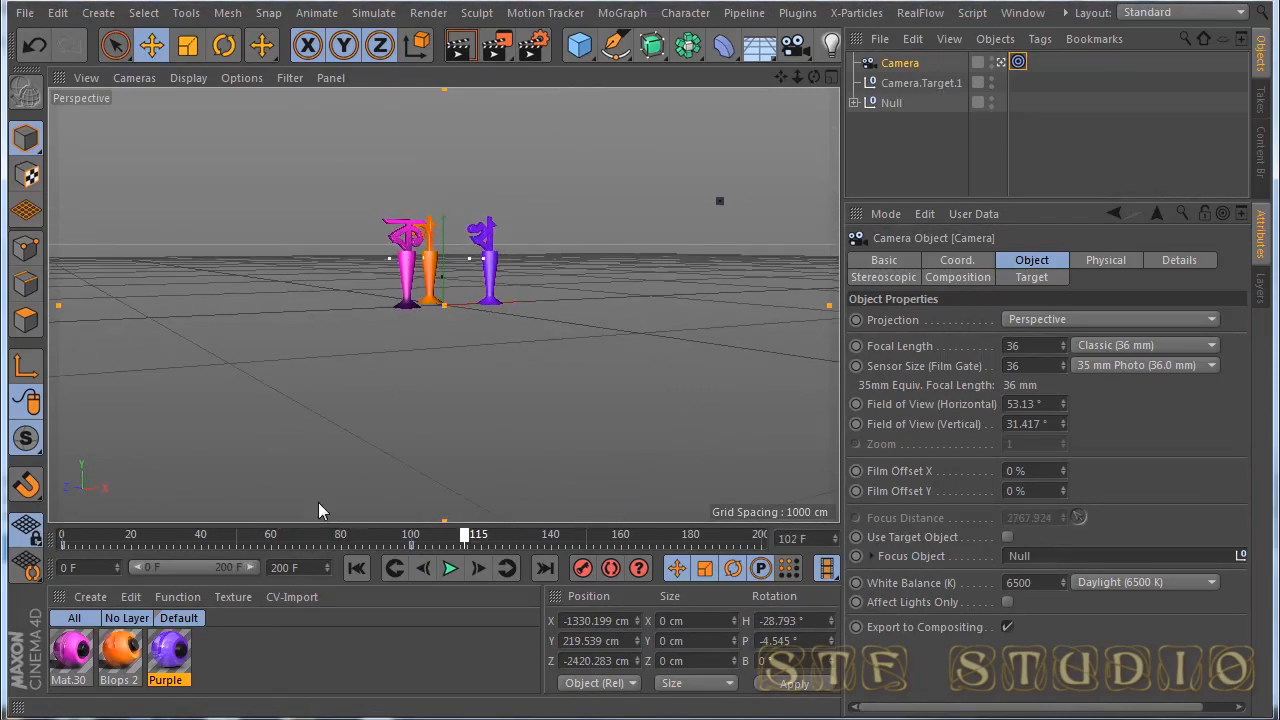
pyautogui.moveTo(318, 502); pyautogui.dragTo(611, 502)
pyautogui.moveTo(783, 77); pyautogui.dragTo(722, 98)
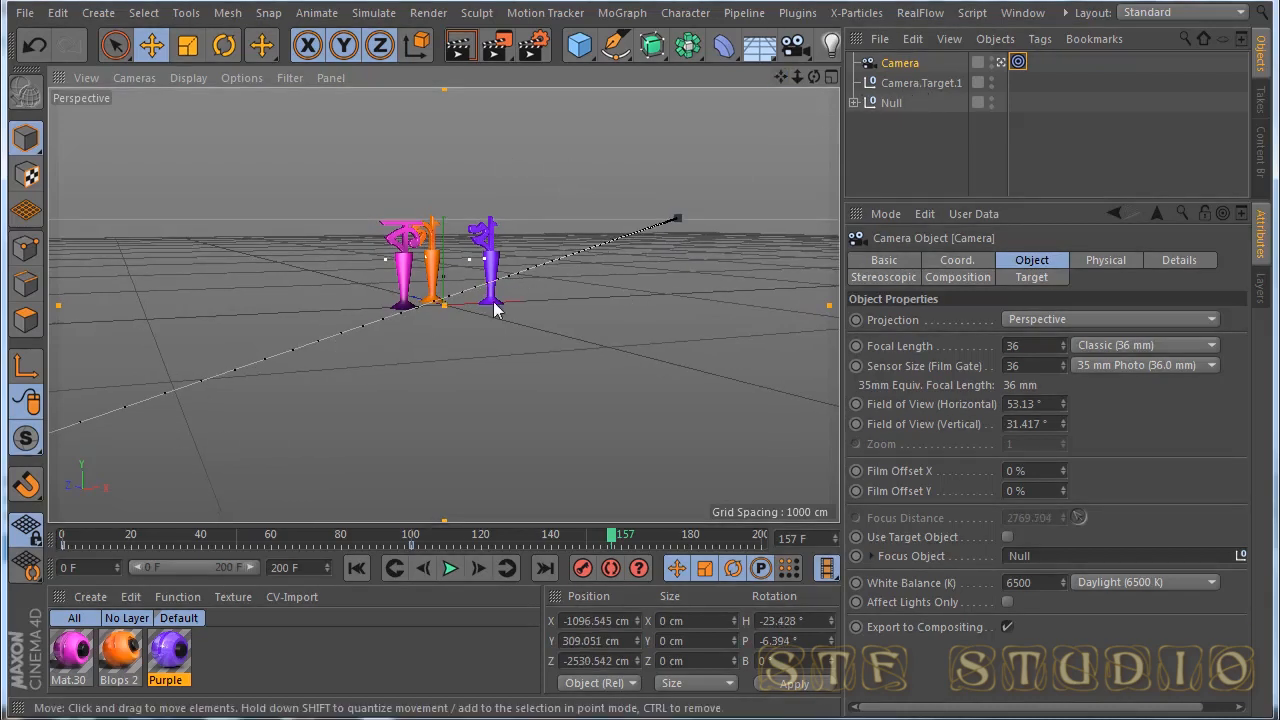
# Step: Display the camera's target null as a Circle with a radius of 97 cm
pyautogui.click(903, 83)
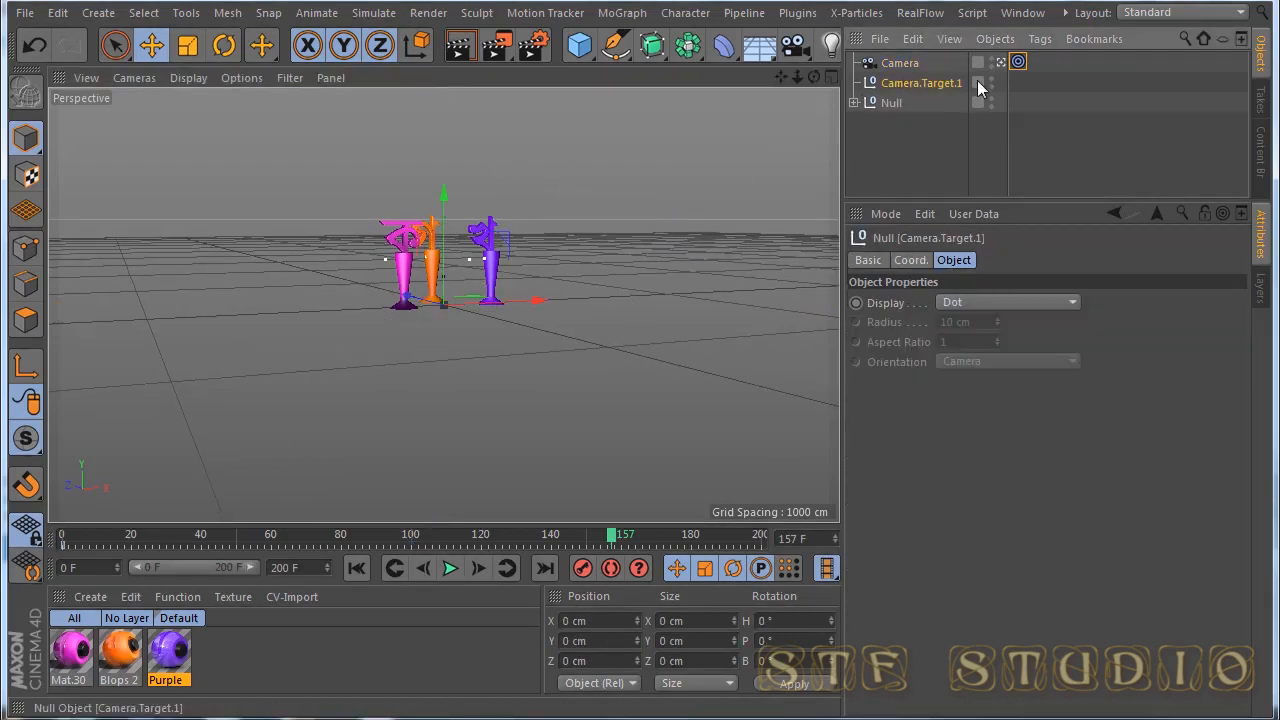
pyautogui.click(988, 302)
pyautogui.click(981, 381)
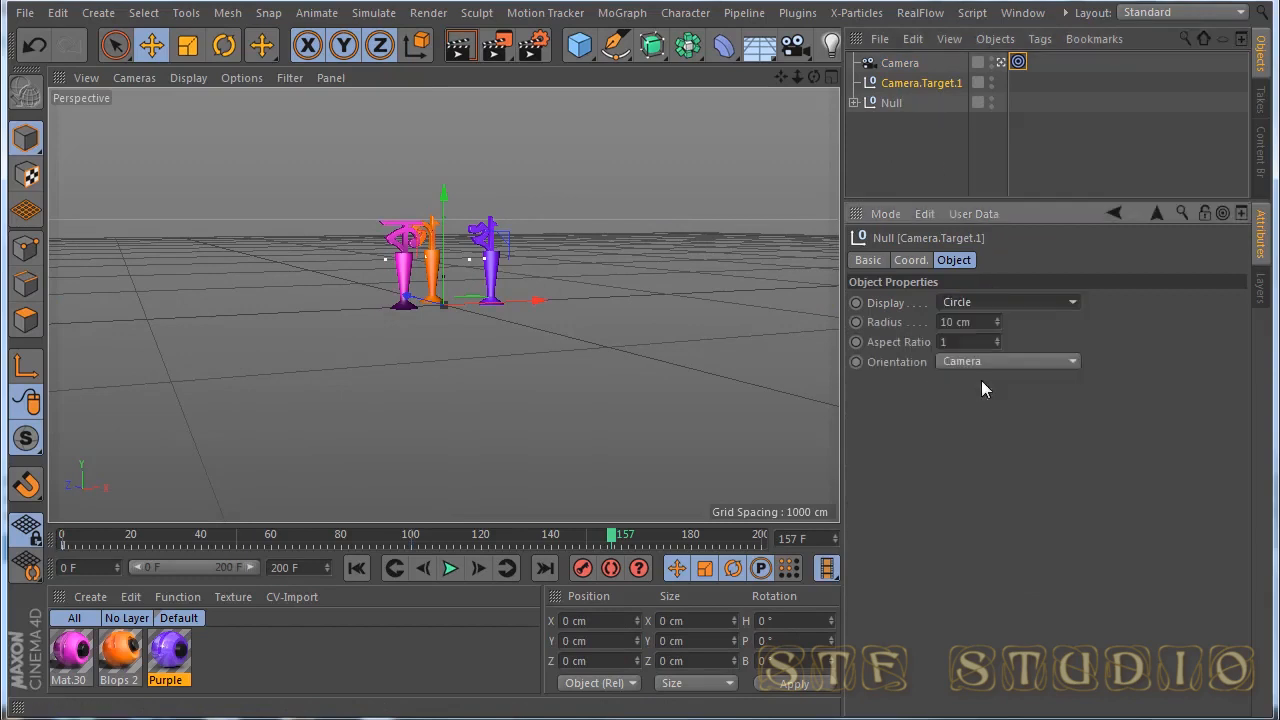
pyautogui.click(996, 318)
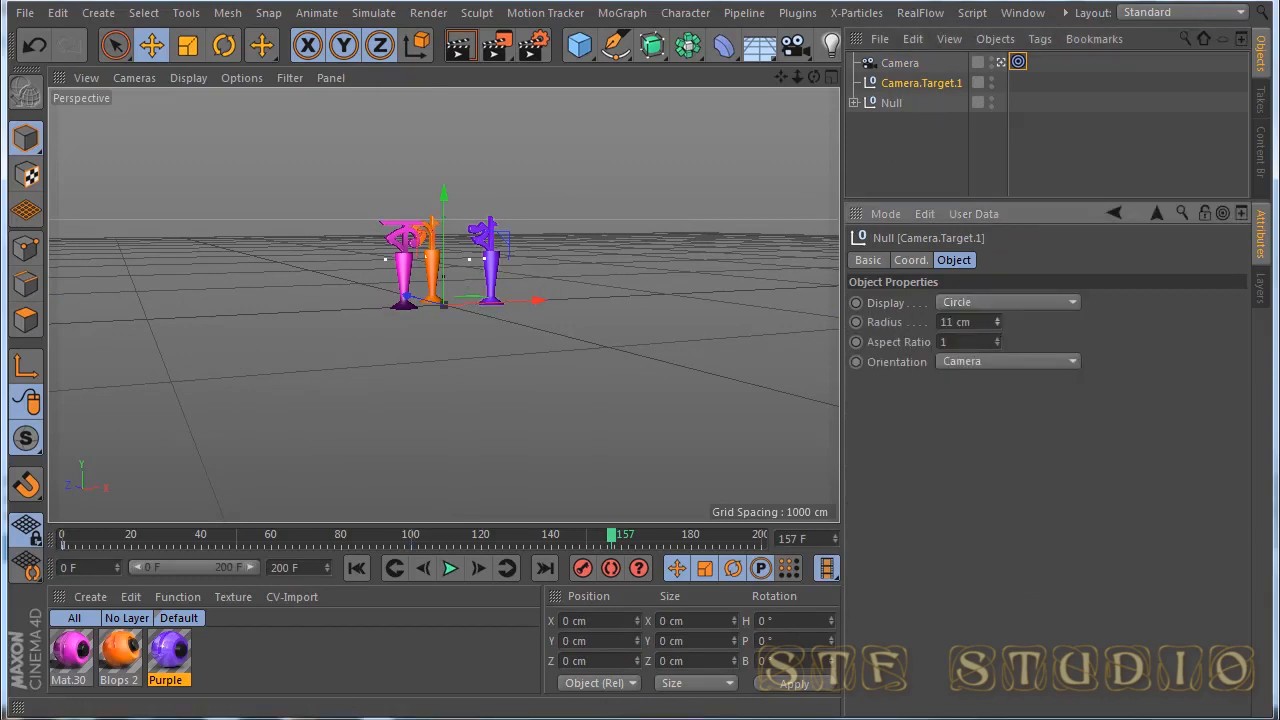
pyautogui.moveTo(996, 321); pyautogui.dragTo(996, 314)
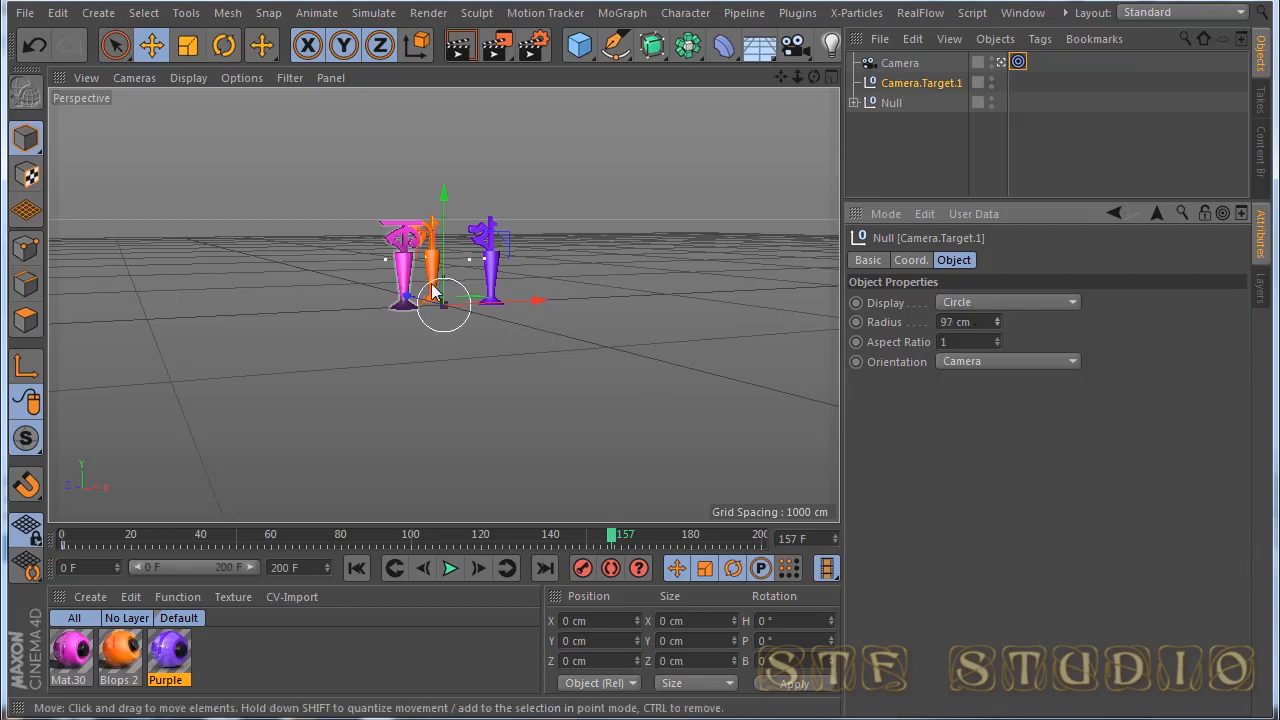
# Step: Shift the camera target along X to about 234 cm and try to resize it with the Scale tool
pyautogui.moveTo(455, 300); pyautogui.dragTo(488, 248)
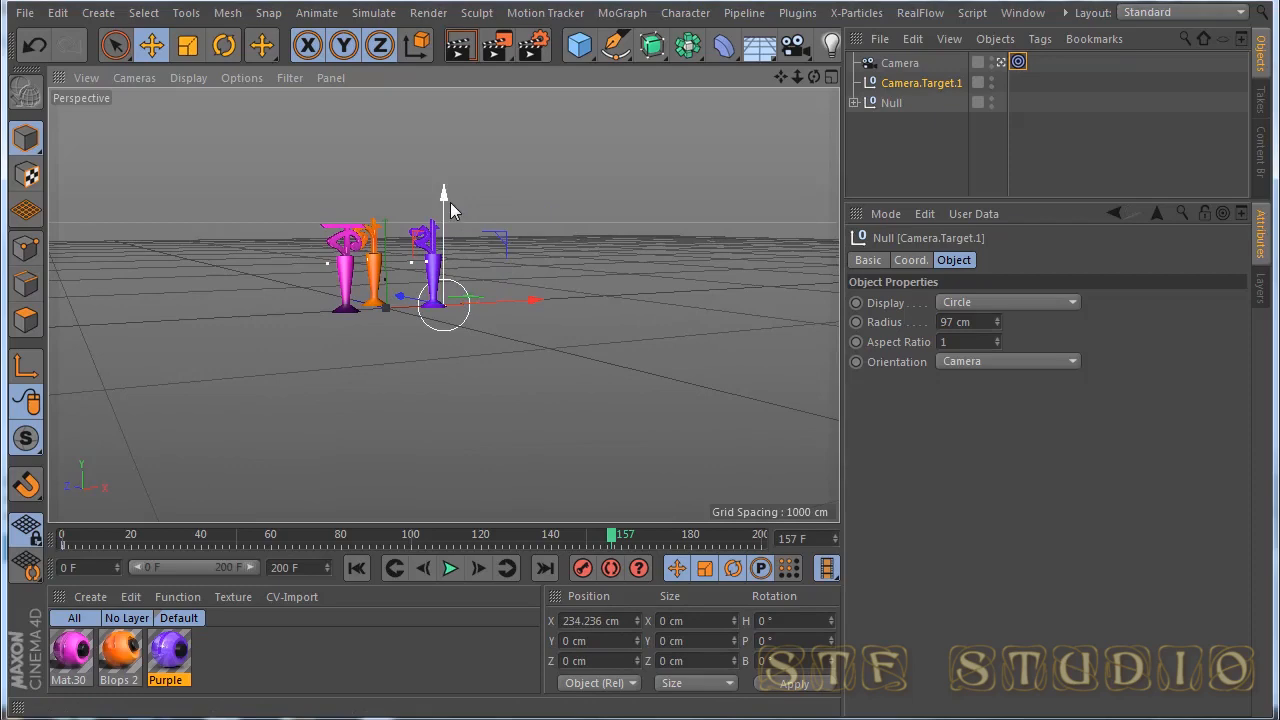
pyautogui.moveTo(450, 202)
pyautogui.mouseDown()
pyautogui.moveTo(434, 143)
pyautogui.moveTo(486, 380)
pyautogui.moveTo(451, 131)
pyautogui.moveTo(443, 208)
pyautogui.mouseUp()
pyautogui.press('t')
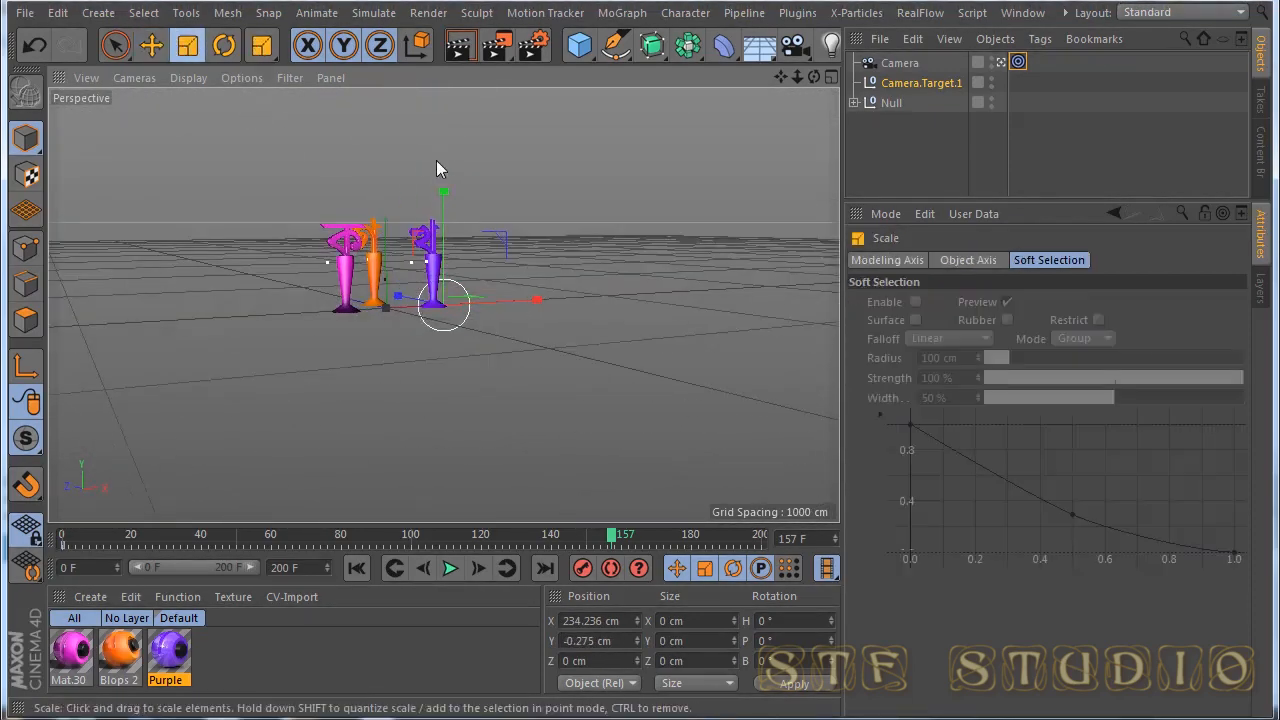
pyautogui.moveTo(617, 245); pyautogui.dragTo(609, 93)
pyautogui.moveTo(617, 236); pyautogui.dragTo(617, 237)
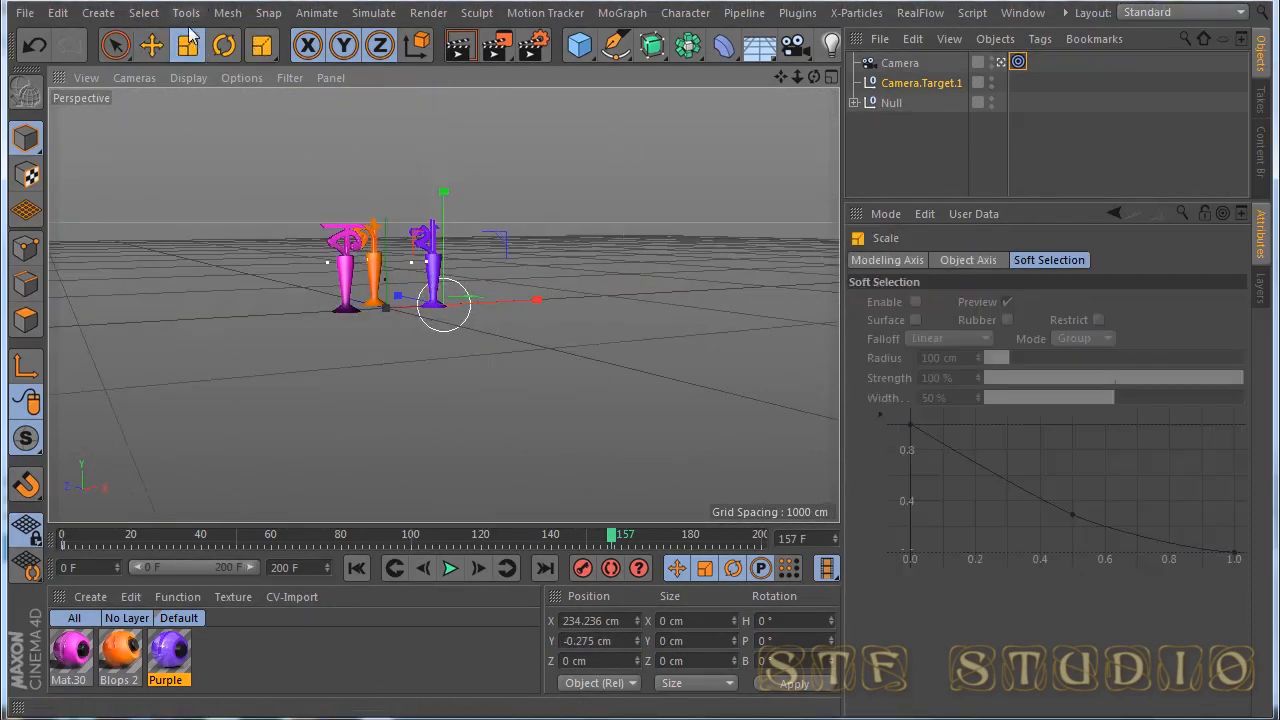
# Step: Move the camera target to about X -99, Y 150, Z -41 cm beside the pink vase and record its keyframe at frame 157
pyautogui.click(151, 45)
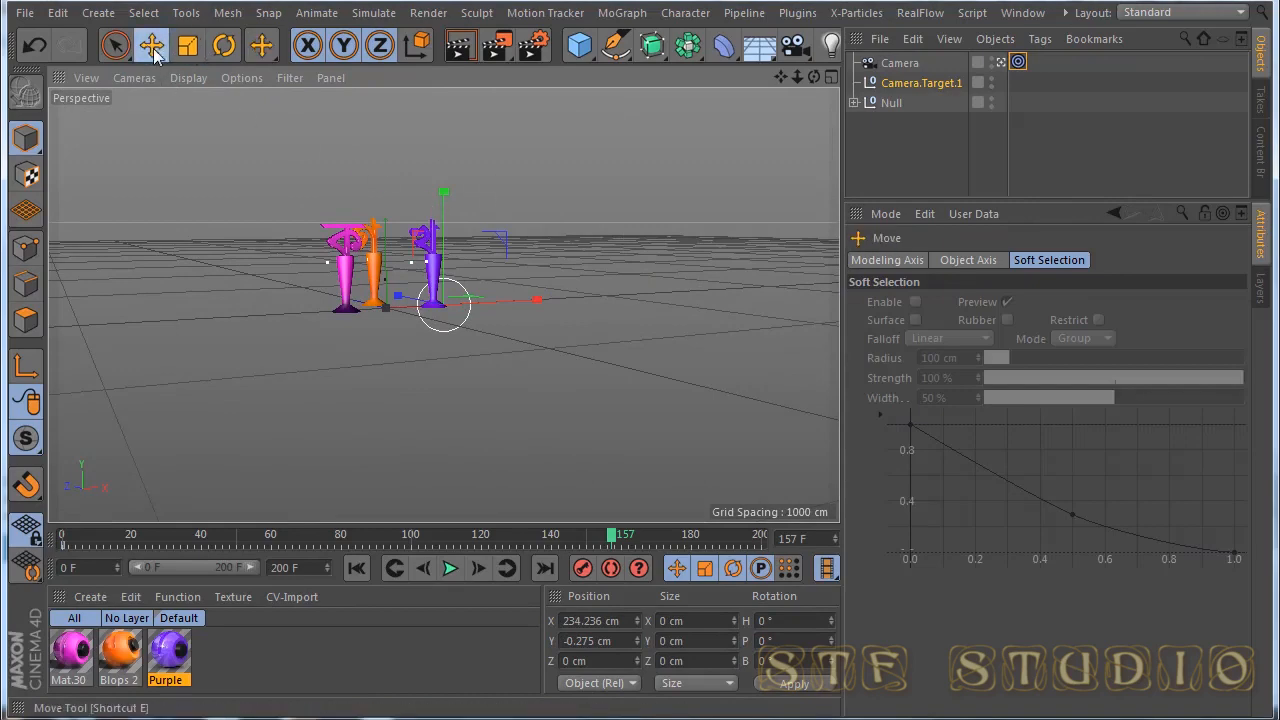
pyautogui.moveTo(461, 188); pyautogui.dragTo(506, 254)
pyautogui.moveTo(534, 298); pyautogui.dragTo(405, 309)
pyautogui.scroll(6, 462, 248)
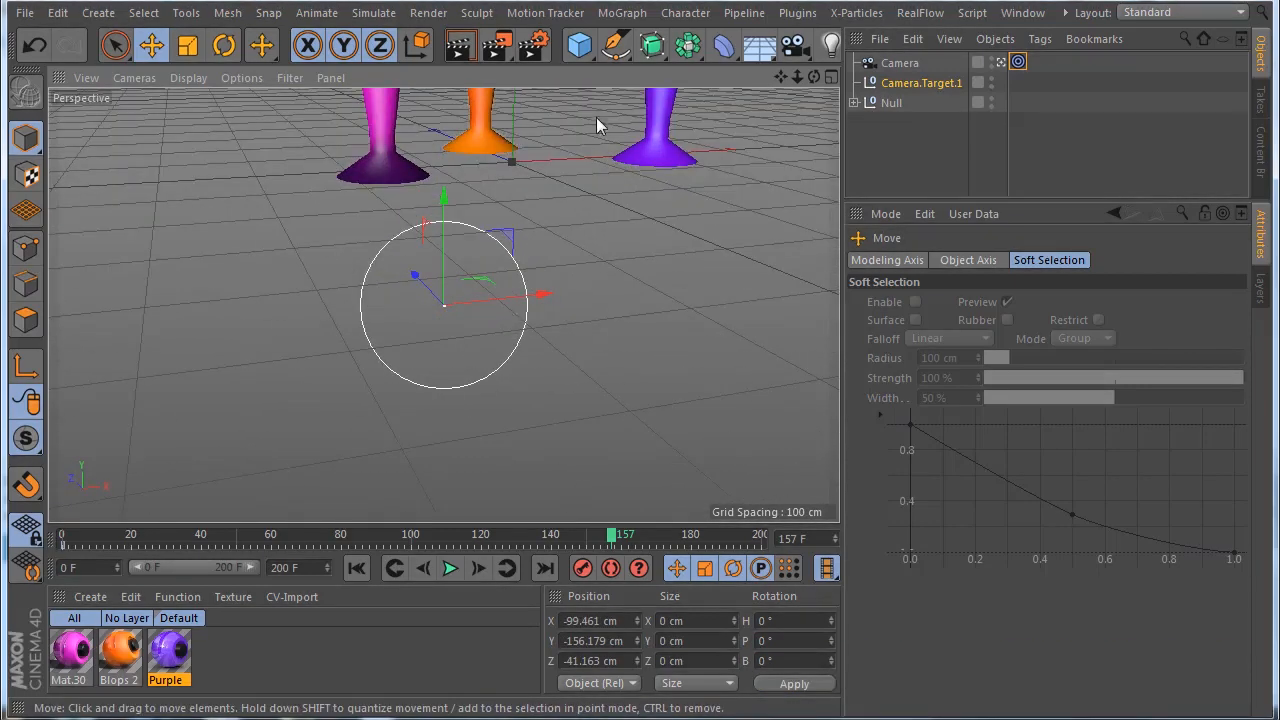
pyautogui.keyDown('alt'); pyautogui.moveTo(397, 252); pyautogui.dragTo(390, 156, button='middle'); pyautogui.keyUp('alt')
pyautogui.moveTo(440, 200); pyautogui.dragTo(443, 100)
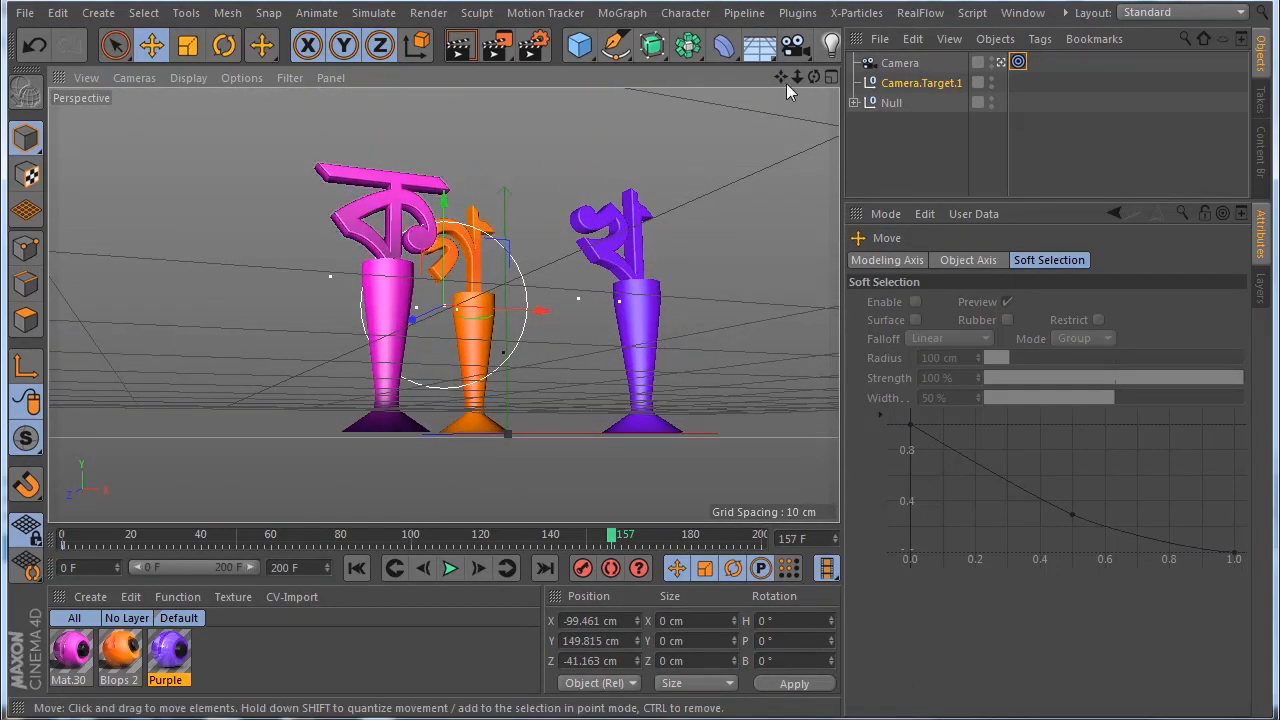
pyautogui.moveTo(814, 77); pyautogui.dragTo(788, 118)
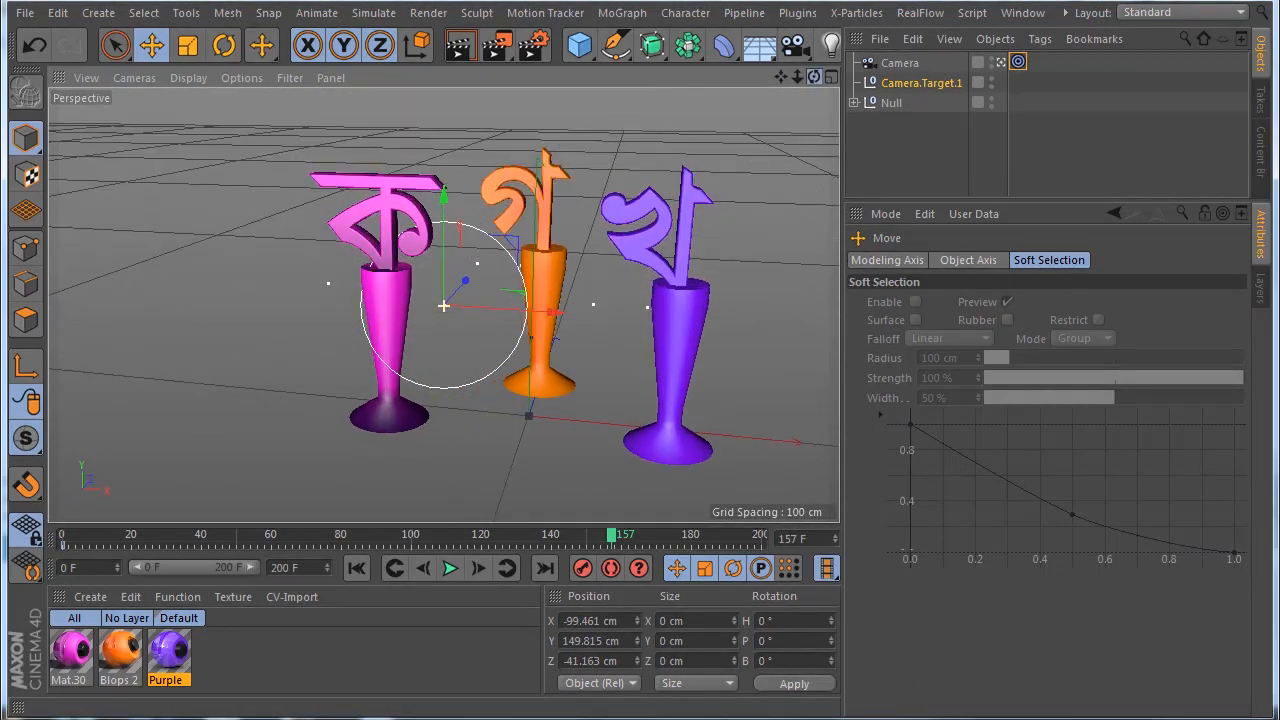
pyautogui.click(614, 541)
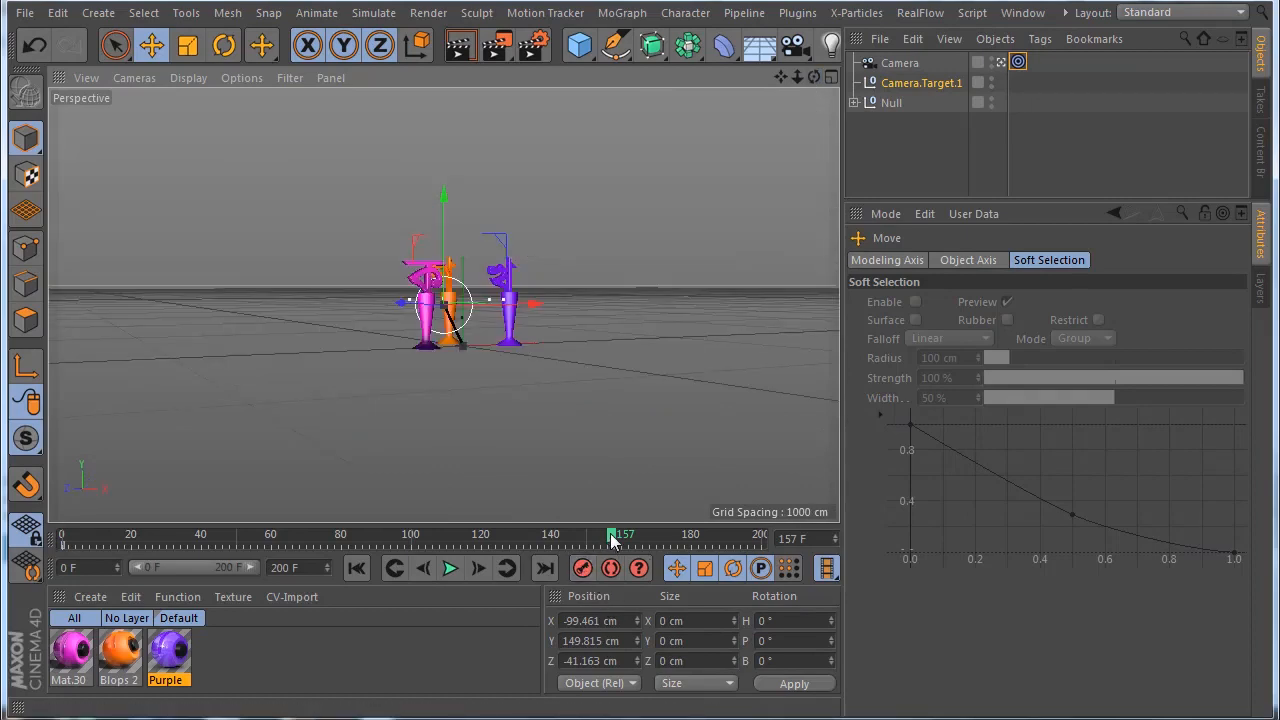
# Step: Scrub the timeline to frame 136, dolly the camera back very slightly, and select the camera's target null
pyautogui.moveTo(612, 540); pyautogui.dragTo(538, 540)
pyautogui.click(897, 64)
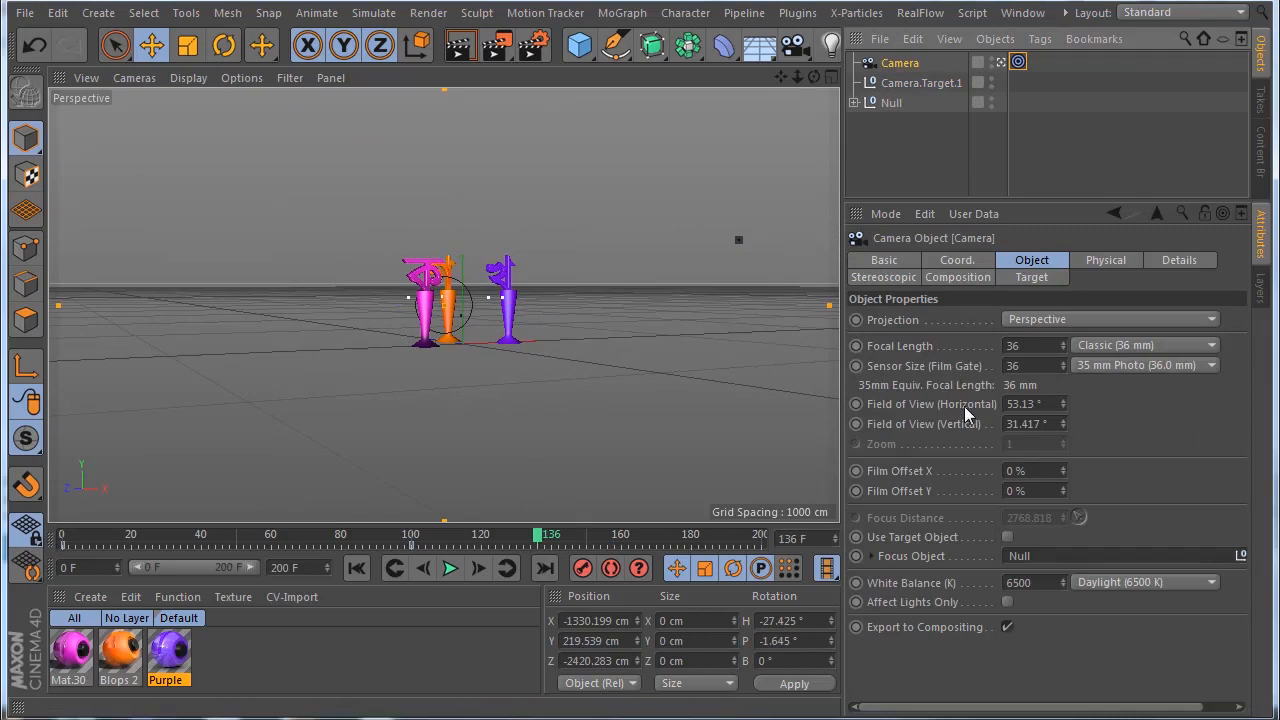
pyautogui.moveTo(797, 78); pyautogui.dragTo(794, 78)
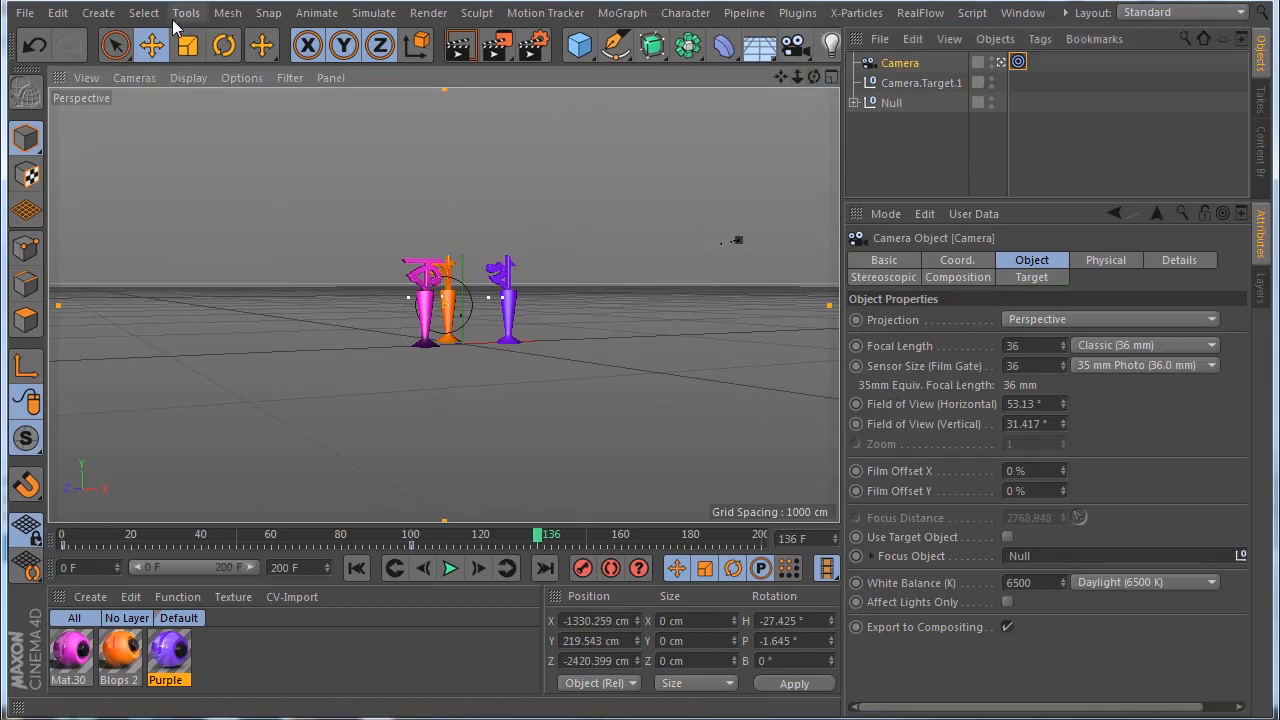
pyautogui.click(152, 45)
pyautogui.click(905, 83)
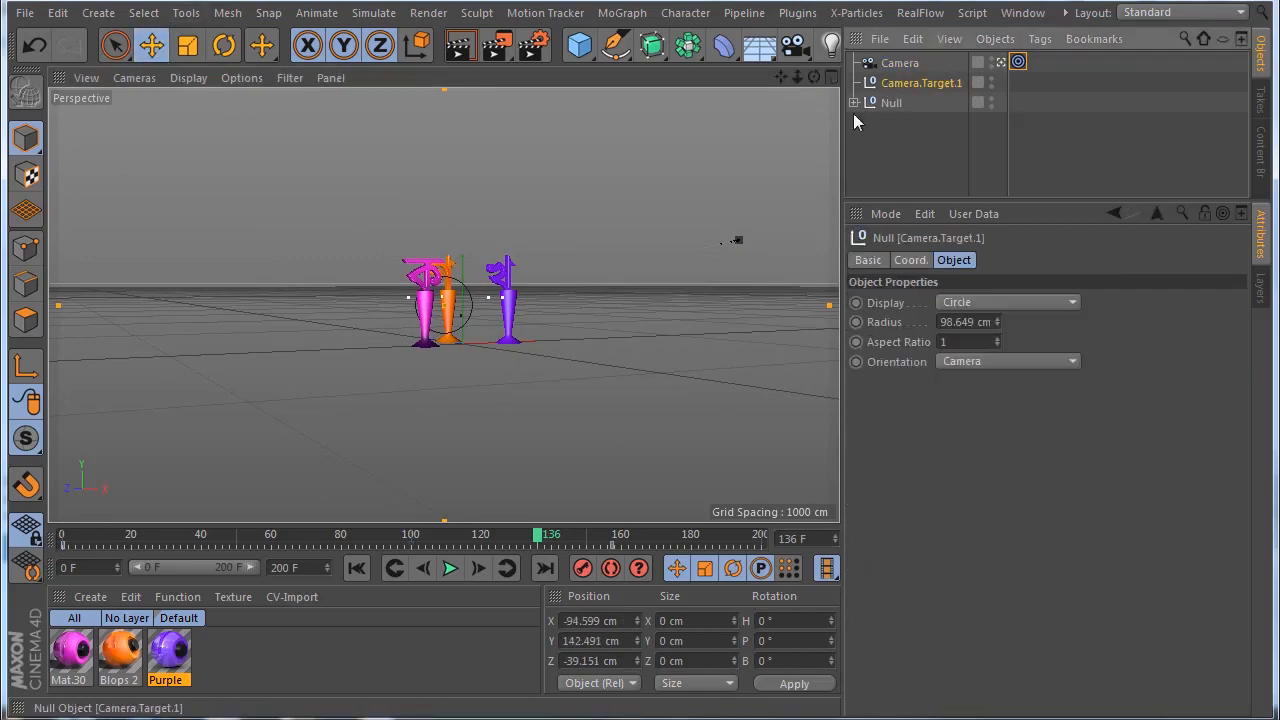
# Step: Move the camera target to about X -45, Y 129, Z -65 cm at frame 136 and record its keyframe
pyautogui.moveTo(596, 264); pyautogui.dragTo(455, 285)
pyautogui.scroll(6, 455, 285)
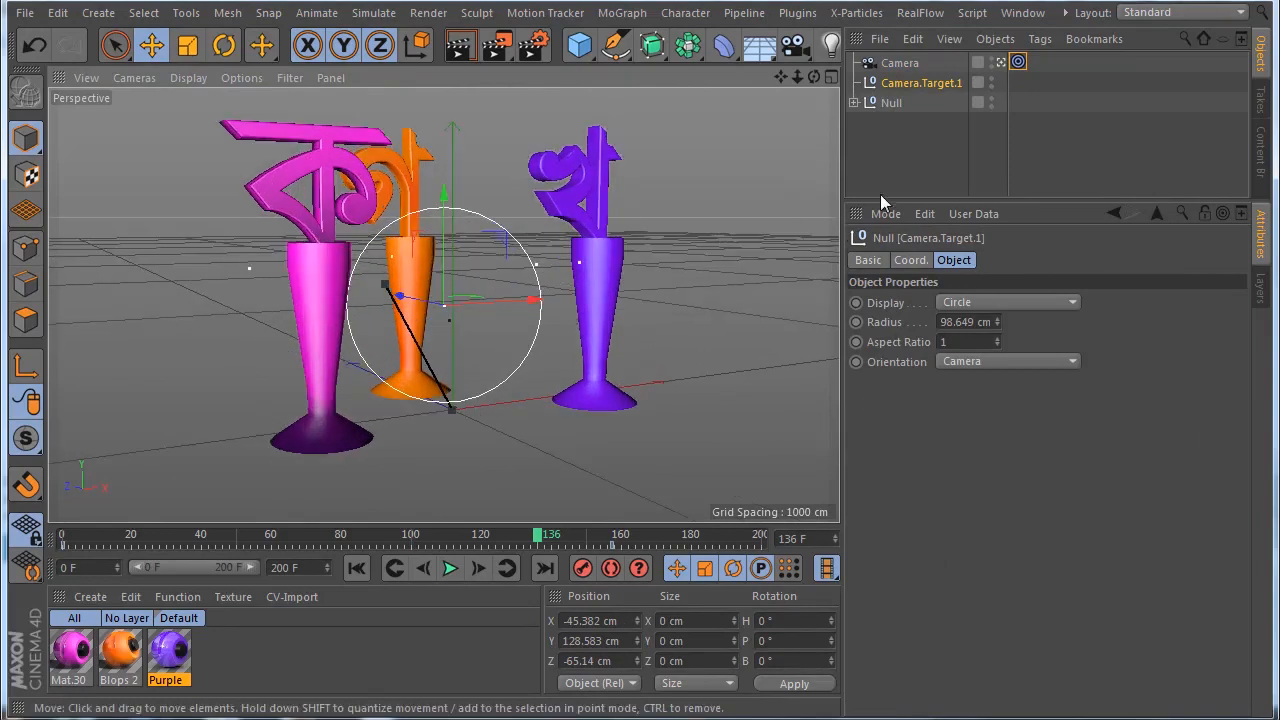
pyautogui.scroll(1, 420, 225)
pyautogui.scroll(-2, 430, 234)
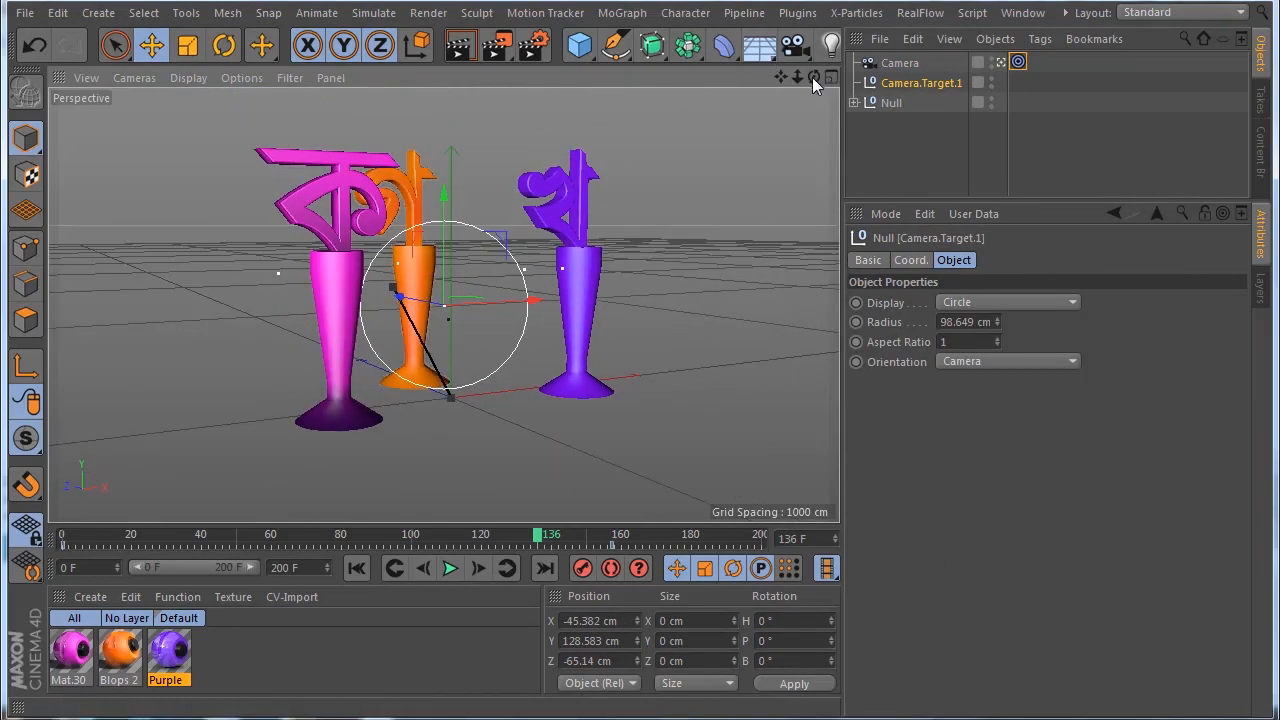
pyautogui.moveTo(812, 77); pyautogui.dragTo(775, 82)
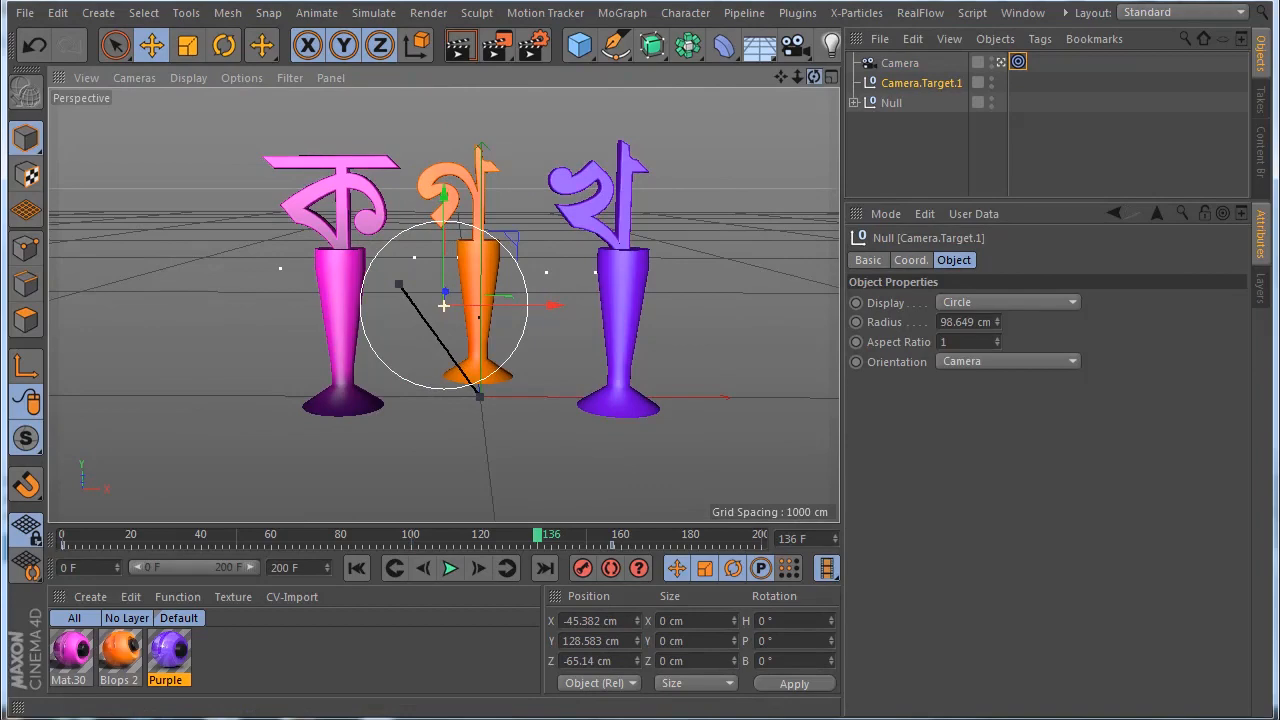
pyautogui.click(585, 566)
# Step: Shift the camera target to about X -78, Y 149, Z -65 cm and dolly the camera in towards the vases
pyautogui.click(931, 76)
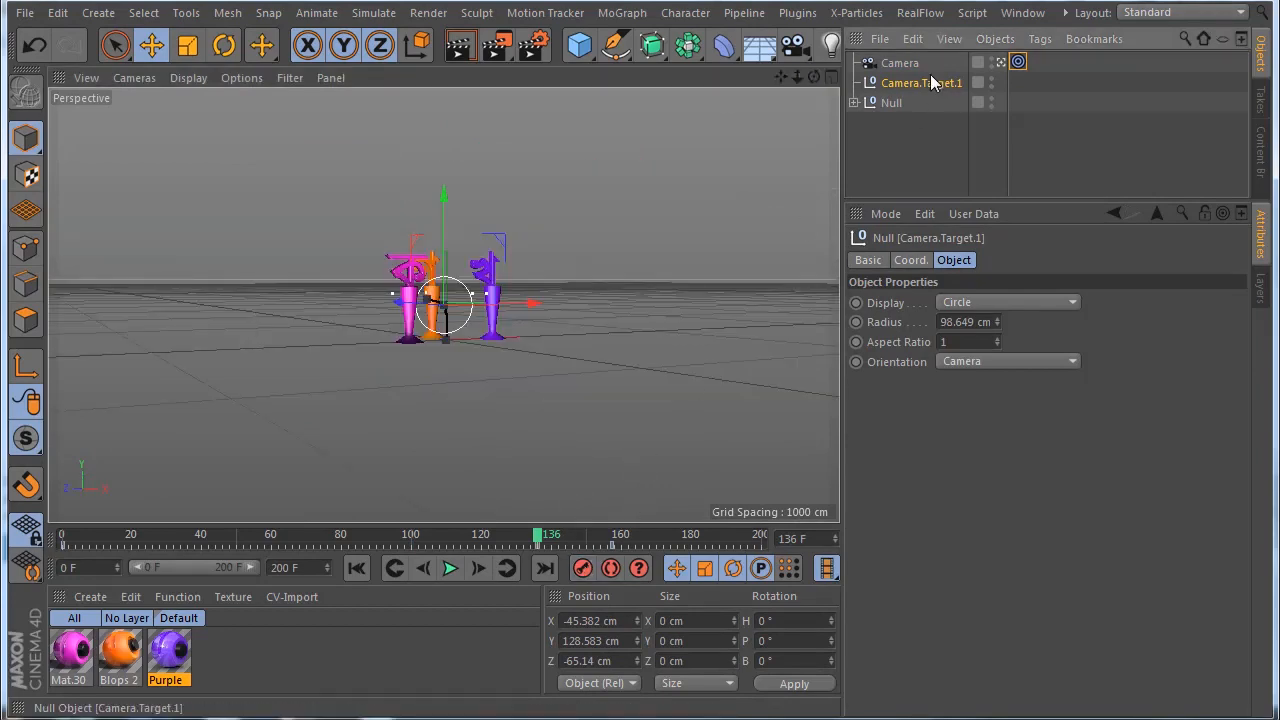
pyautogui.moveTo(440, 209); pyautogui.dragTo(445, 272)
pyautogui.scroll(7, 445, 272)
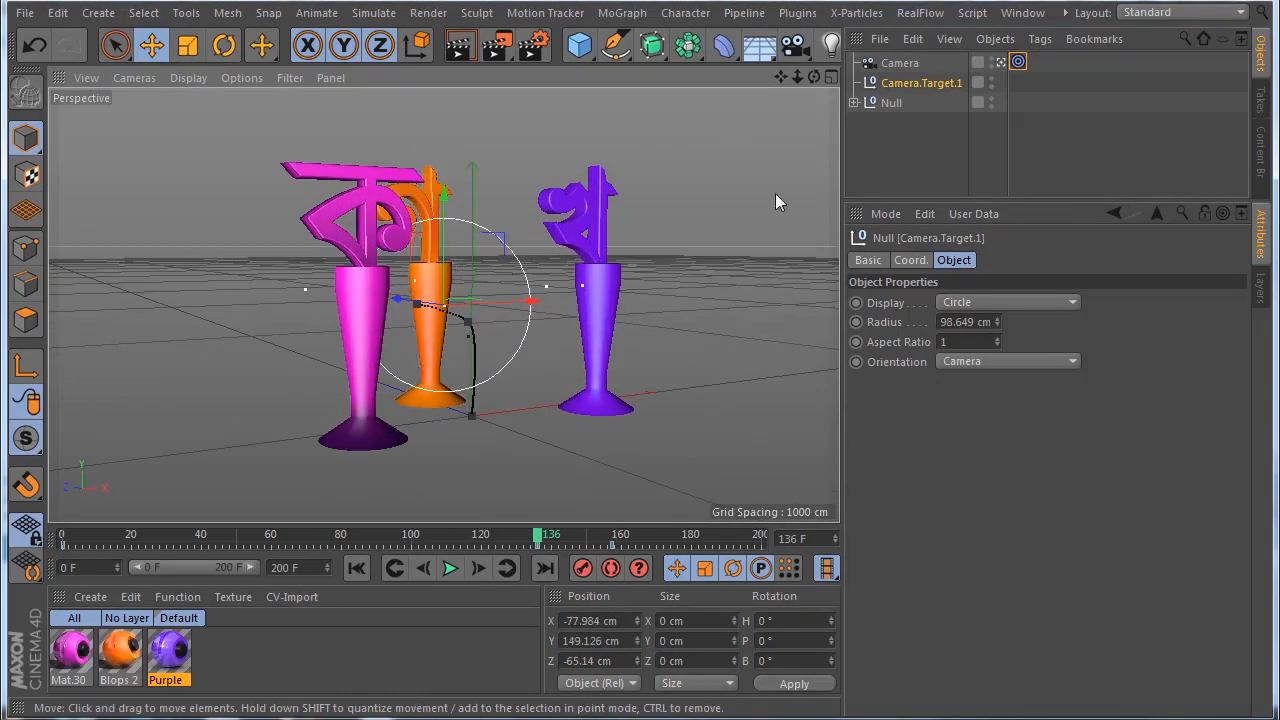
pyautogui.moveTo(517, 307); pyautogui.dragTo(522, 326)
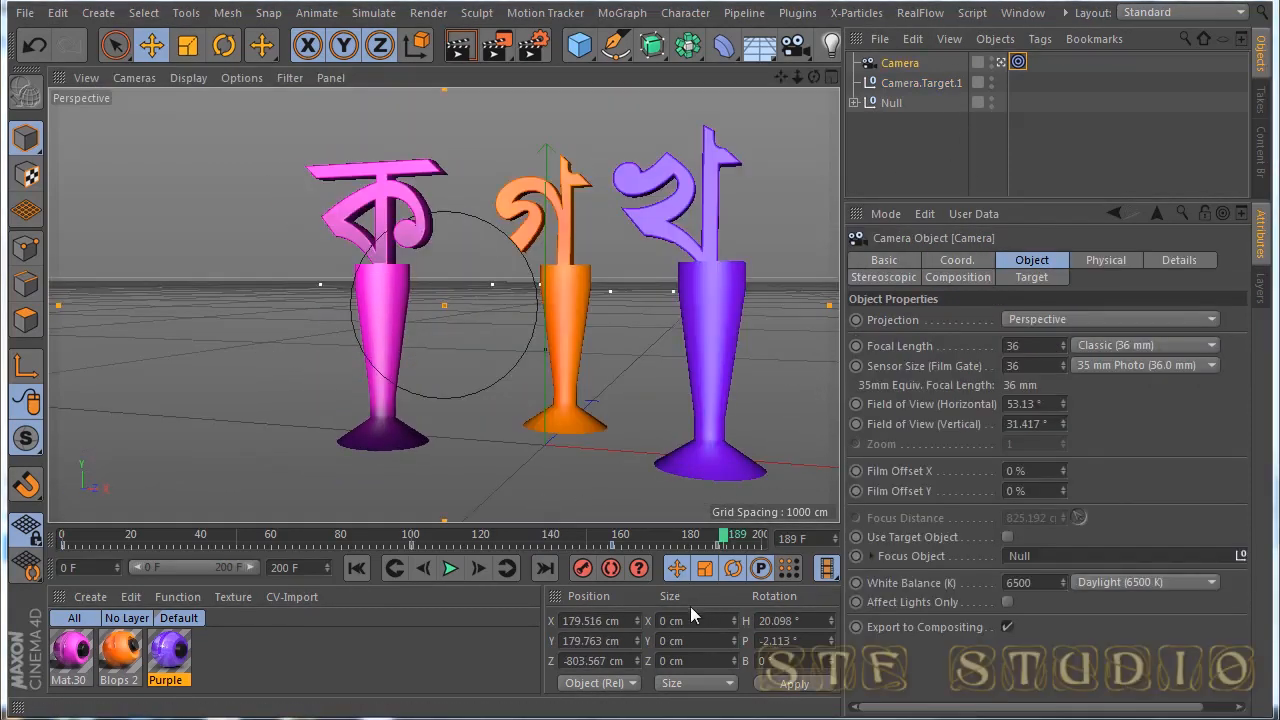
# Step: Play the camera animation from frame 0 and stop it at frame 180
pyautogui.click(356, 568)
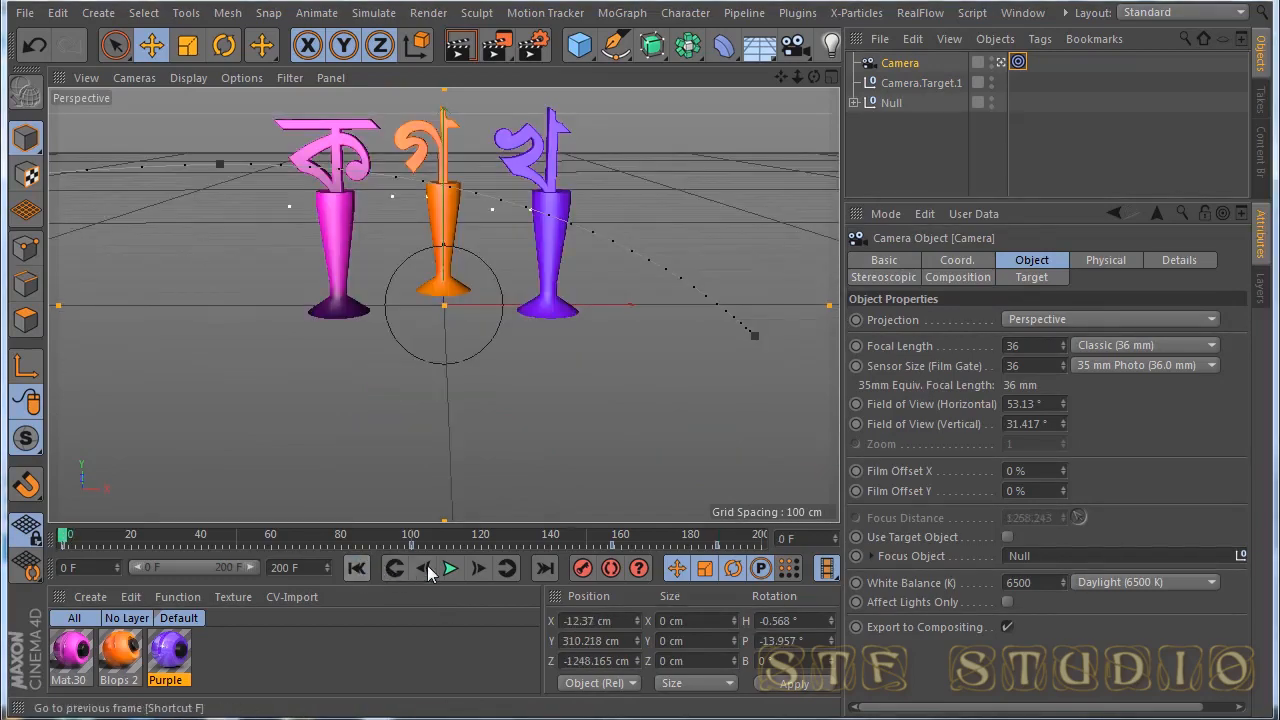
pyautogui.click(452, 568)
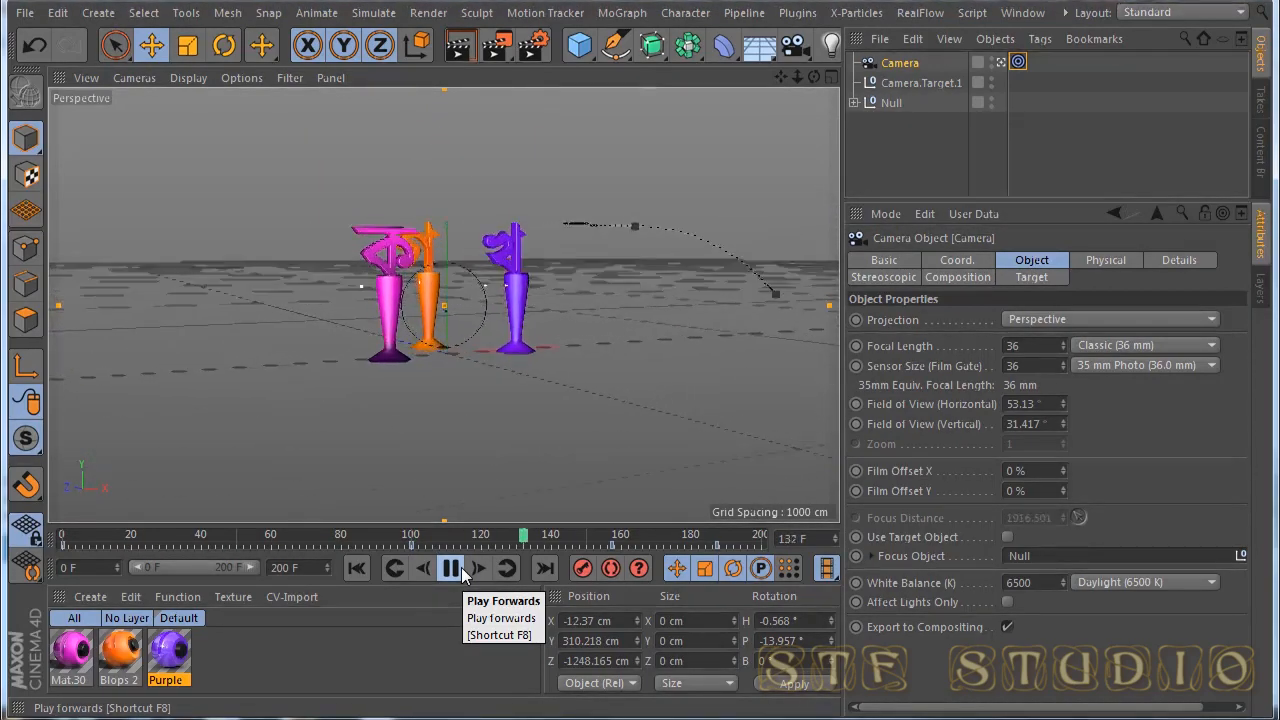
pyautogui.click(452, 568)
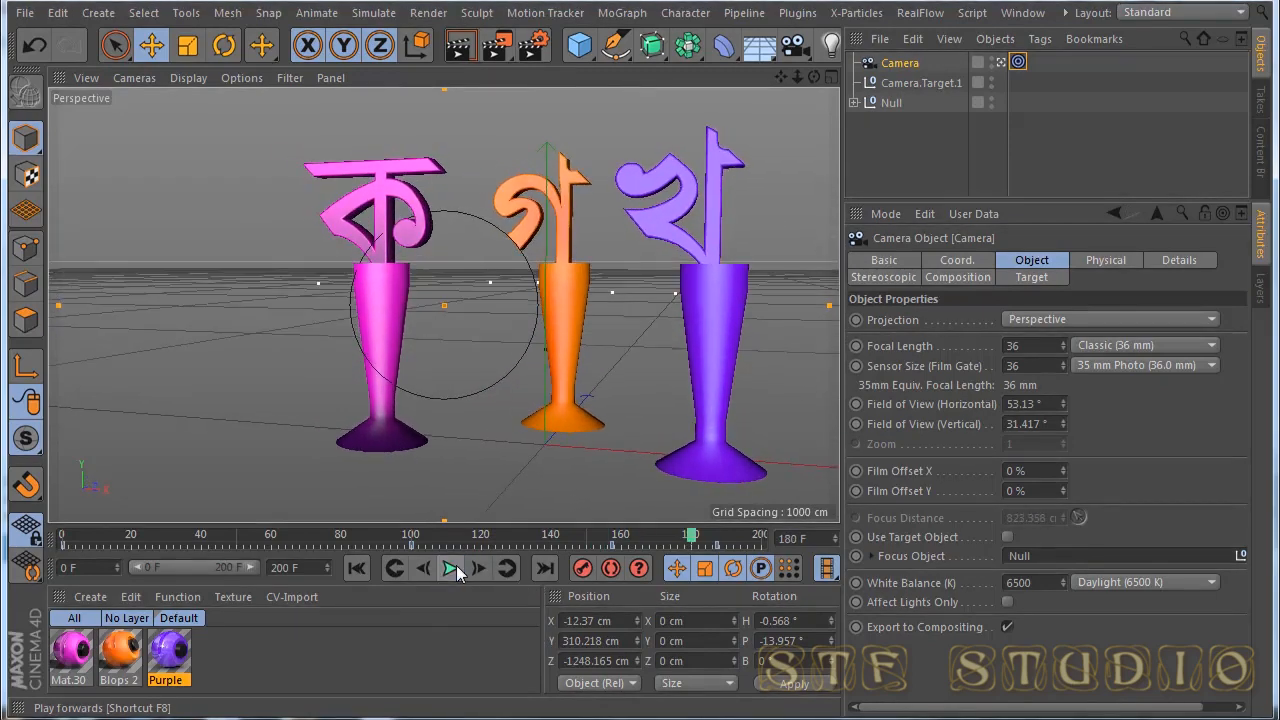
# Step: At frame 171, widen the camera's horizontal field of view to about 67.8° and set its Film Offset X to 7 %
pyautogui.moveTo(694, 537); pyautogui.dragTo(669, 524)
pyautogui.click(899, 84)
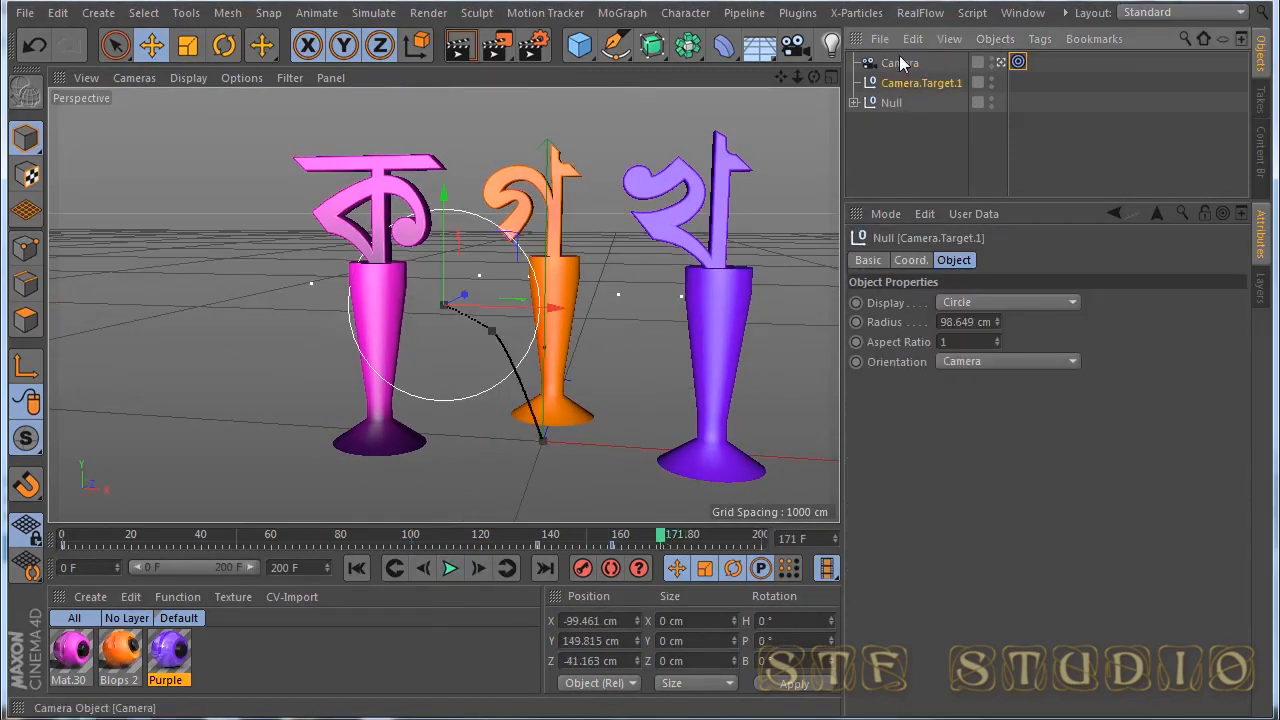
pyautogui.click(899, 60)
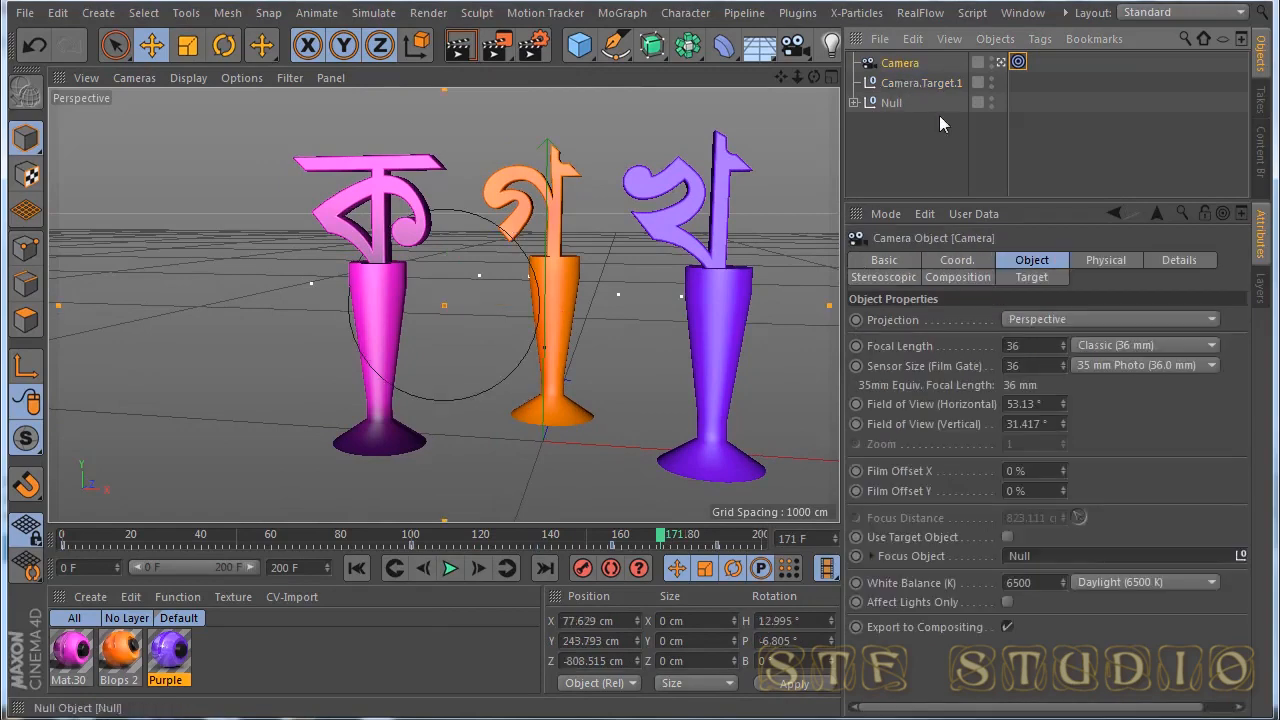
pyautogui.moveTo(1065, 402)
pyautogui.mouseDown()
pyautogui.moveTo(1065, 391)
pyautogui.moveTo(1065, 416)
pyautogui.mouseUp()
pyautogui.moveTo(1064, 470); pyautogui.dragTo(1066, 452)
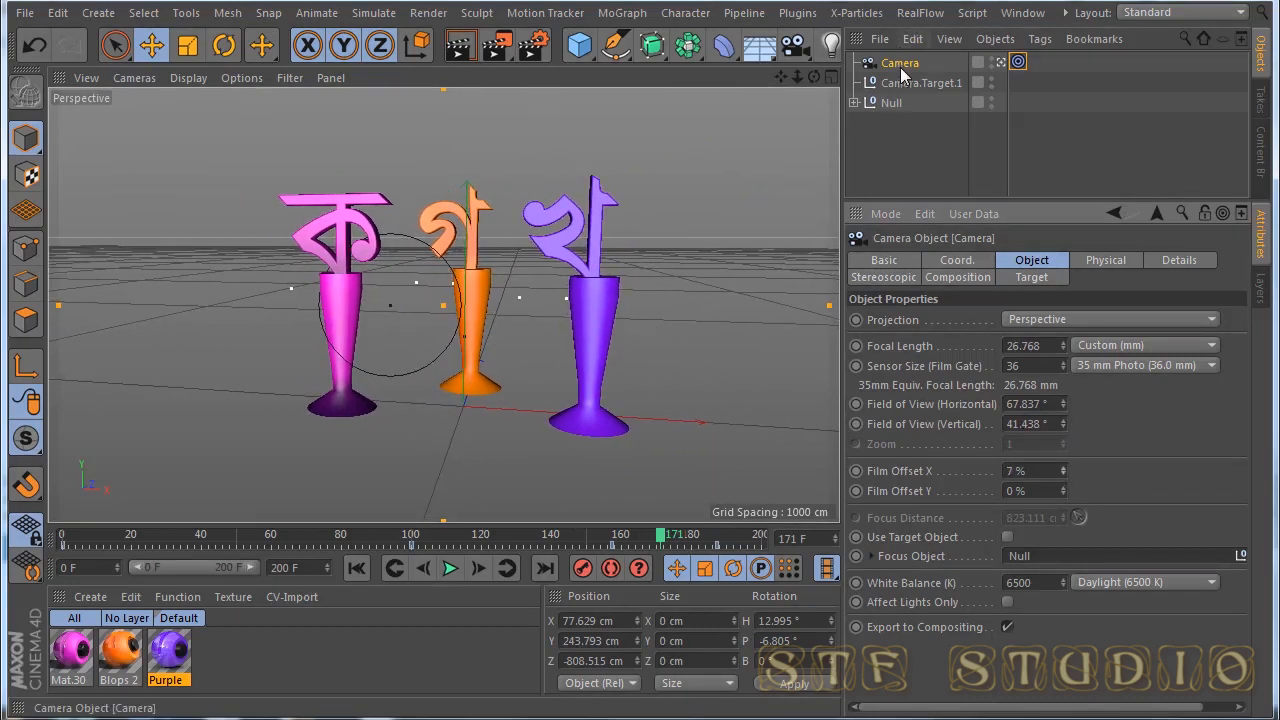
# Step: Examine the camera's Target tag, its linked target object, and the camera and target null properties
pyautogui.click(1019, 62)
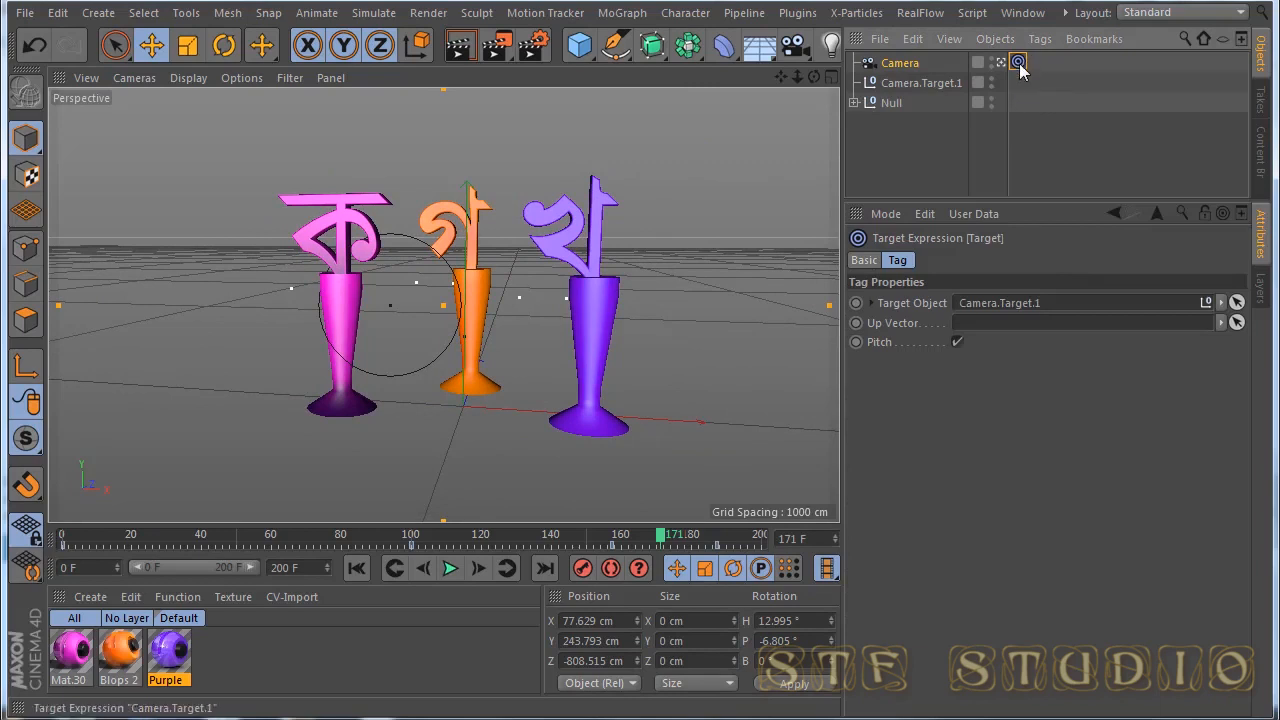
pyautogui.click(934, 83)
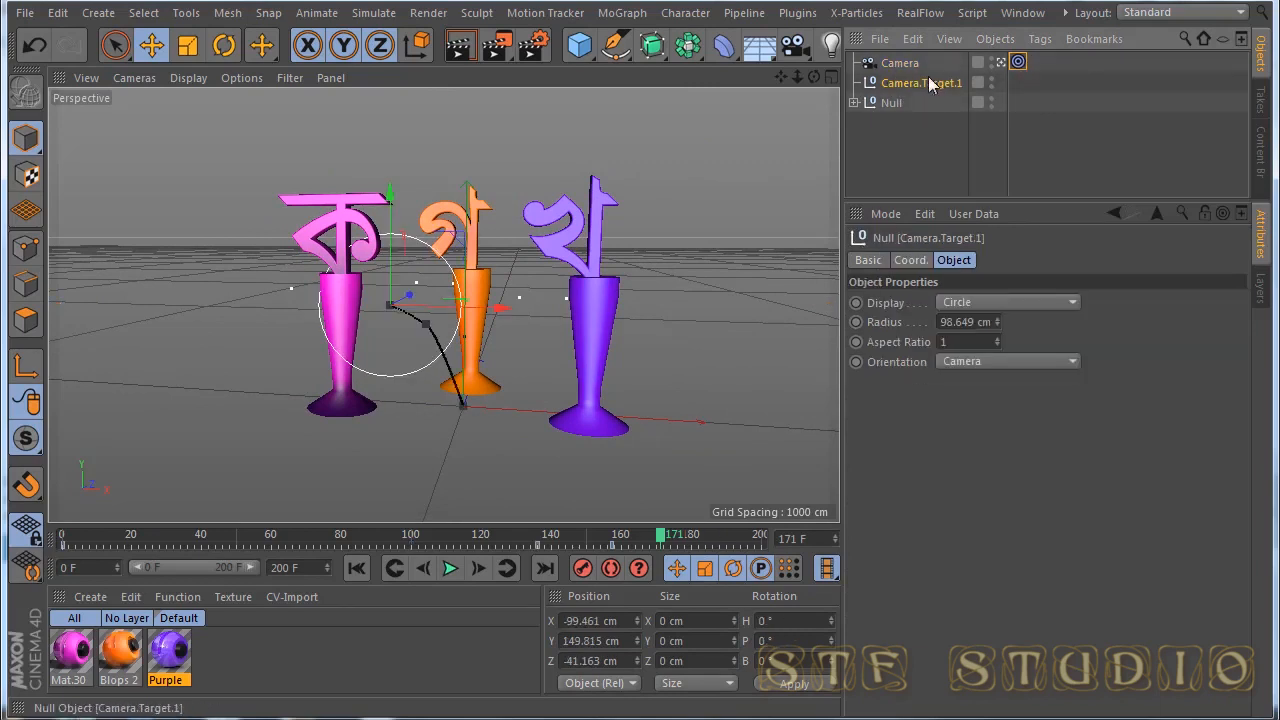
pyautogui.click(1019, 62)
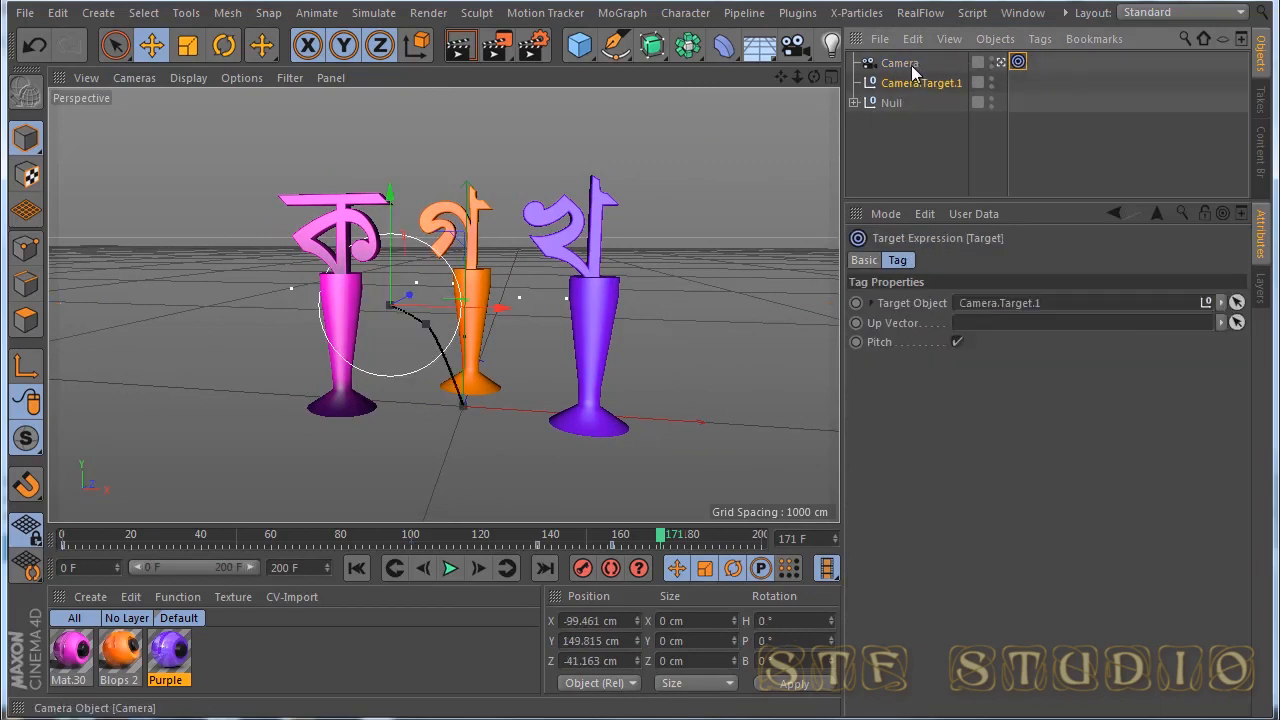
pyautogui.click(905, 63)
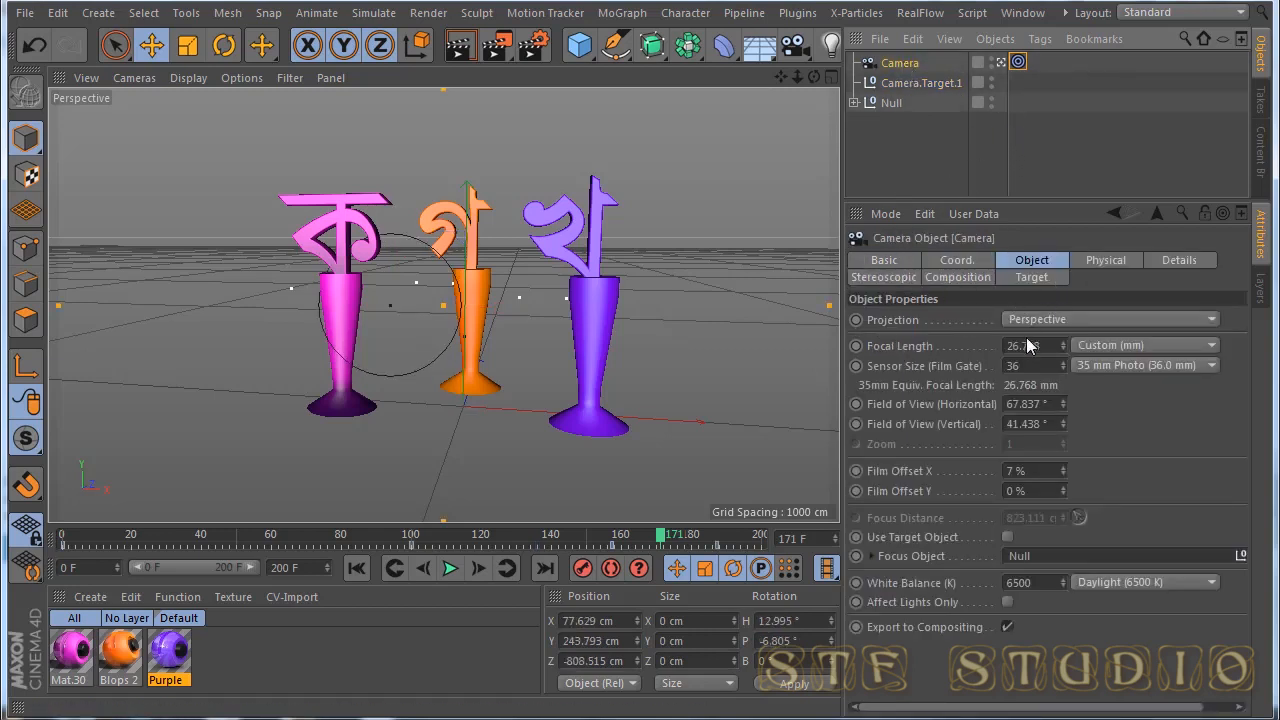
pyautogui.click(1019, 62)
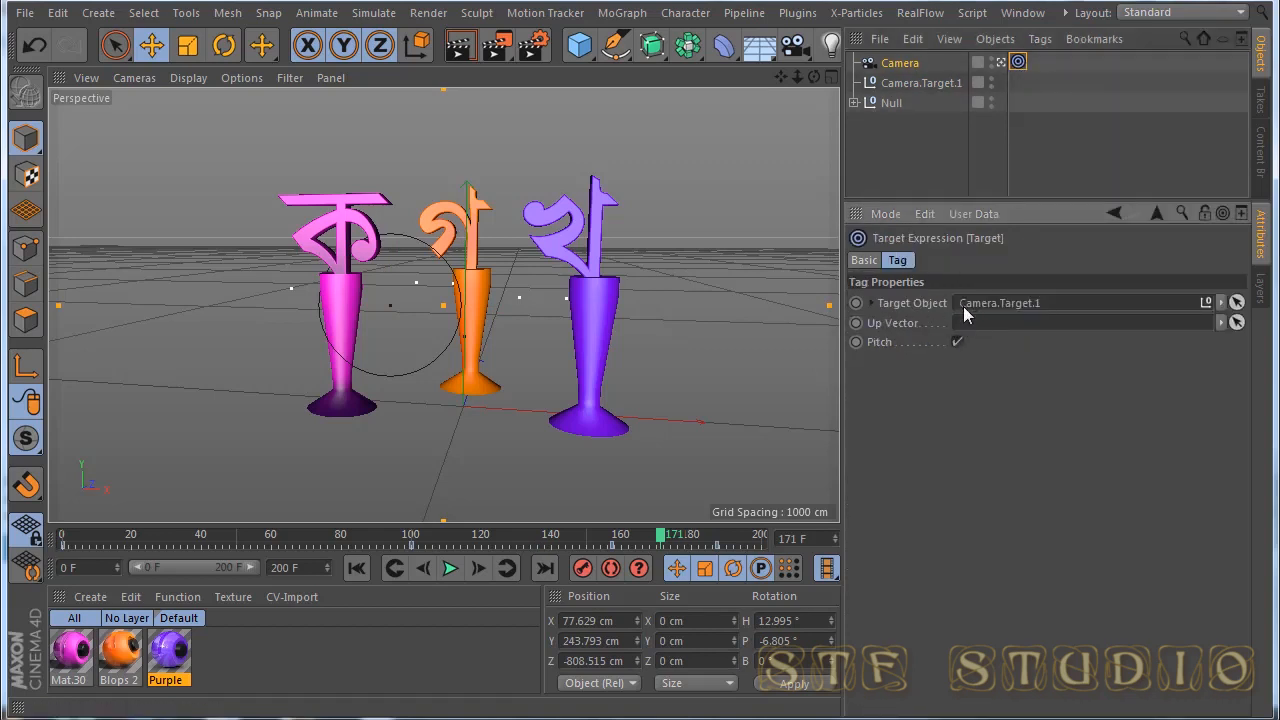
pyautogui.click(930, 82)
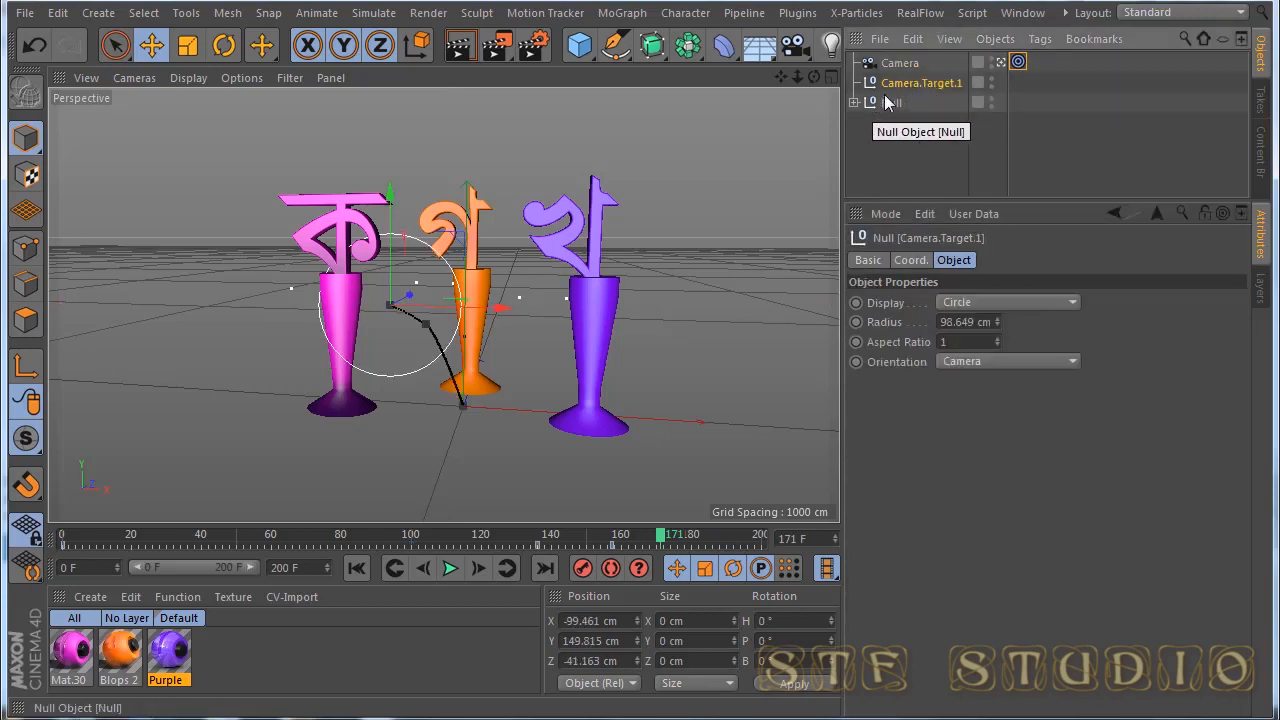
pyautogui.click(1018, 62)
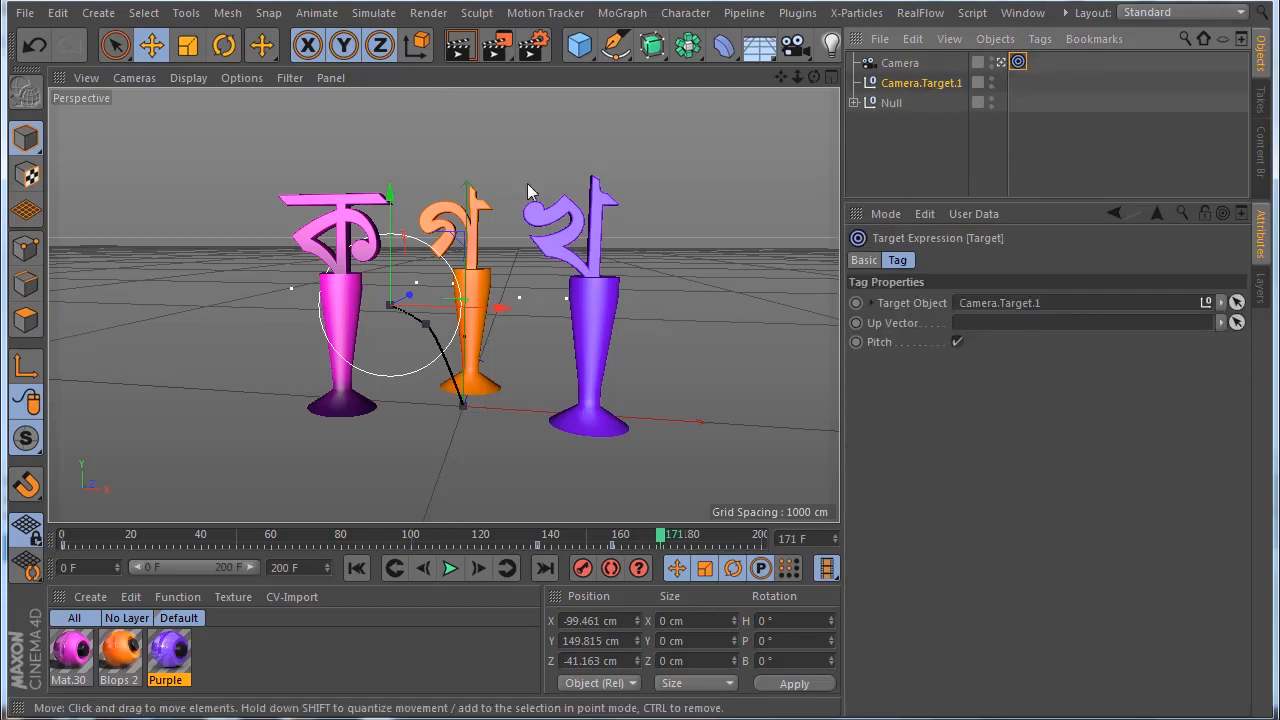
# Step: Move the camera target to about X -71, Y 163 cm and orbit the camera around it
pyautogui.moveTo(395, 189)
pyautogui.mouseDown()
pyautogui.moveTo(385, 155)
pyautogui.moveTo(390, 188)
pyautogui.moveTo(391, 171)
pyautogui.mouseUp()
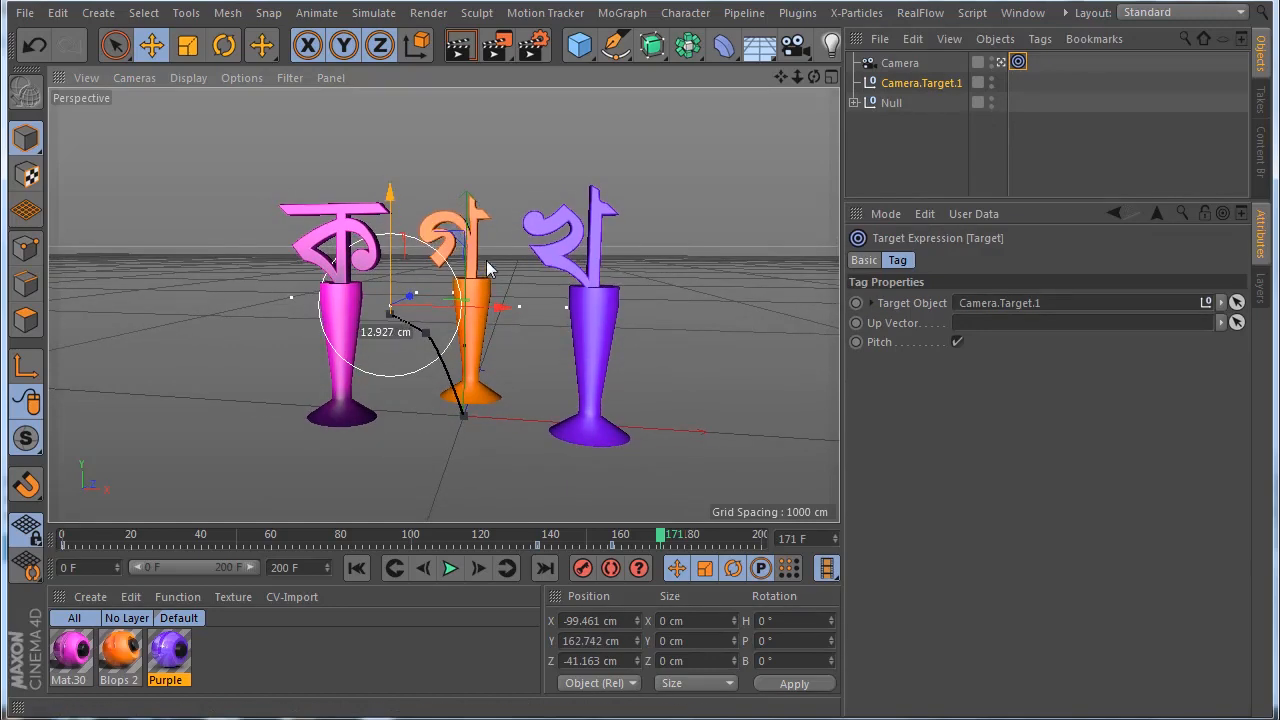
pyautogui.moveTo(501, 309)
pyautogui.mouseDown()
pyautogui.moveTo(481, 311)
pyautogui.moveTo(519, 317)
pyautogui.mouseUp()
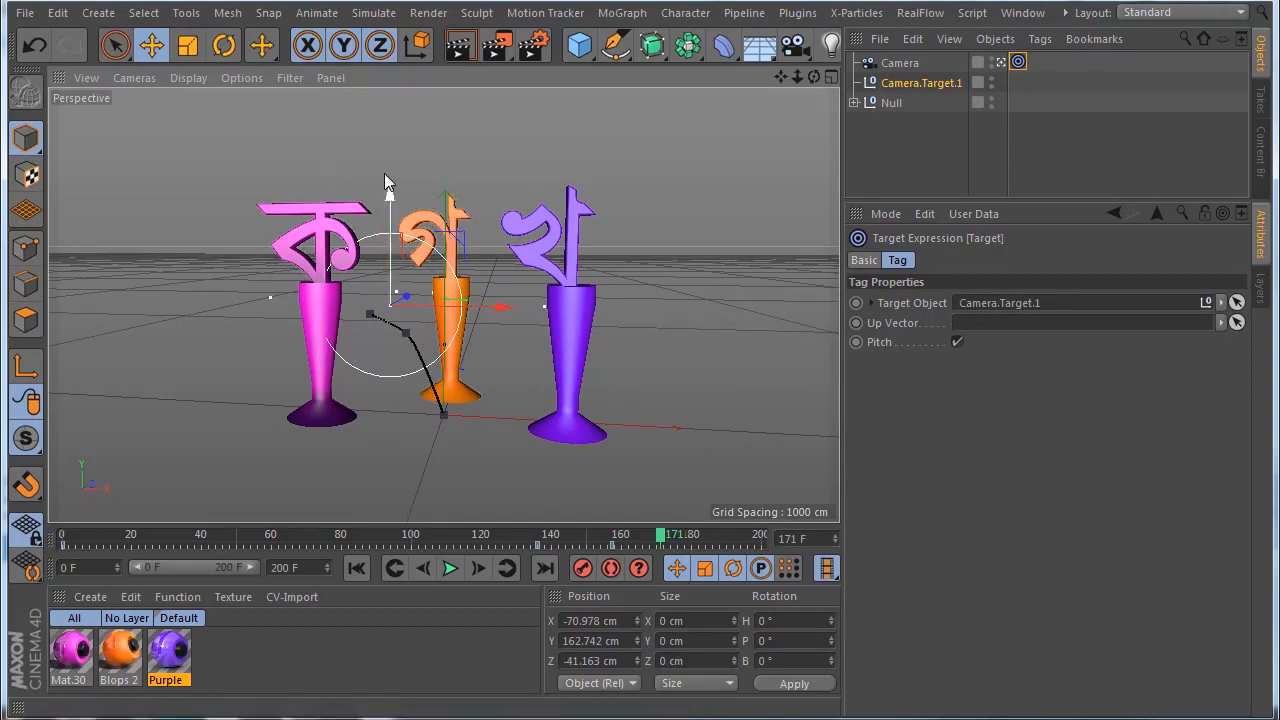
pyautogui.scroll(3, 425, 252)
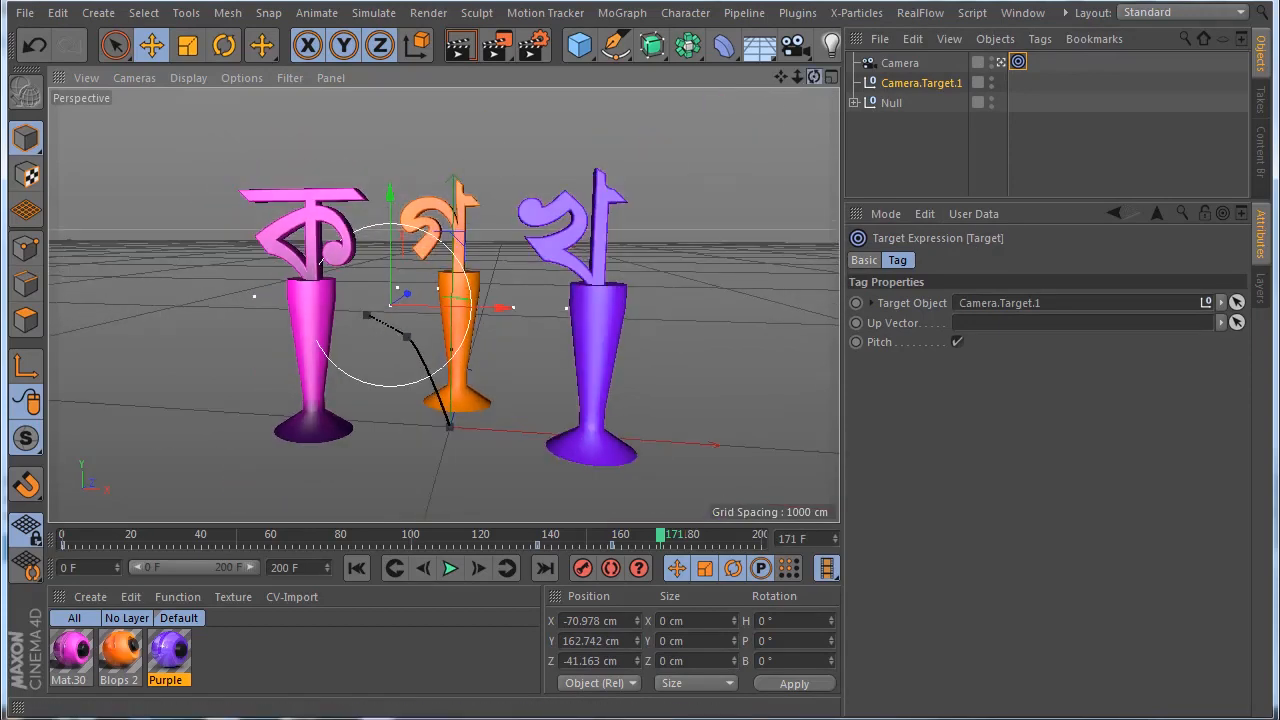
pyautogui.moveTo(814, 77); pyautogui.dragTo(703, 182)
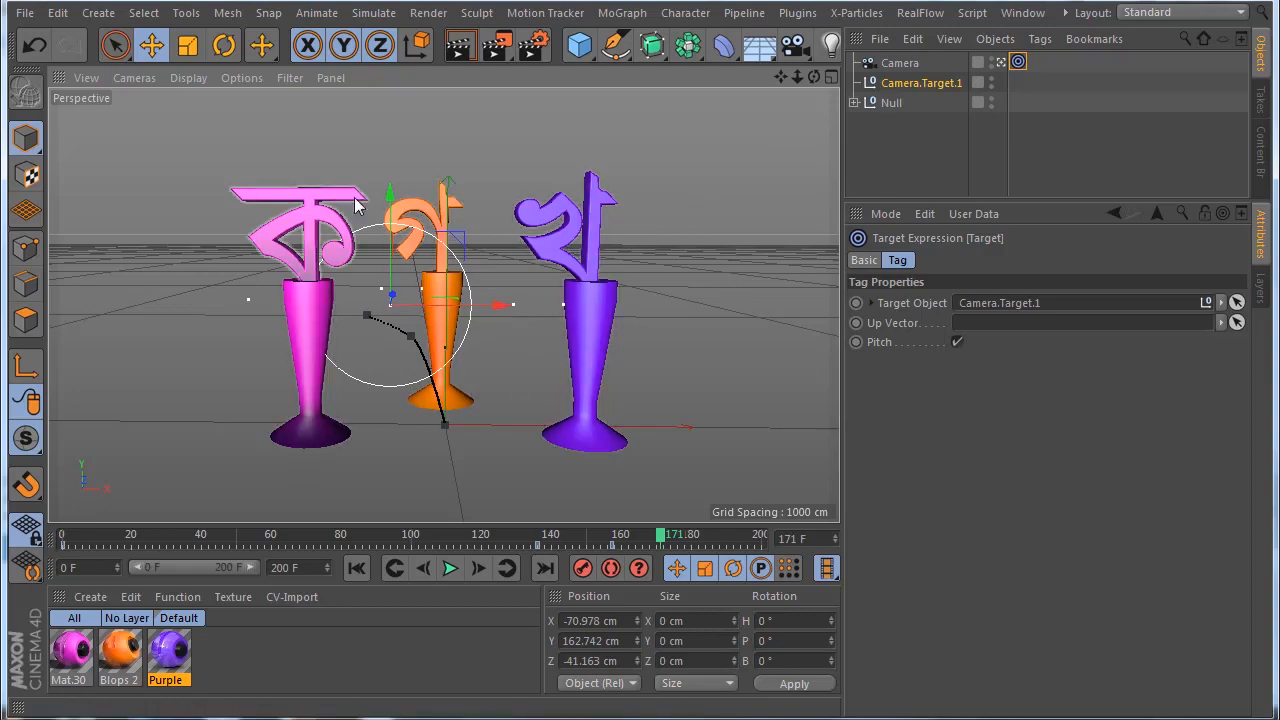
pyautogui.moveTo(813, 77); pyautogui.dragTo(694, 122)
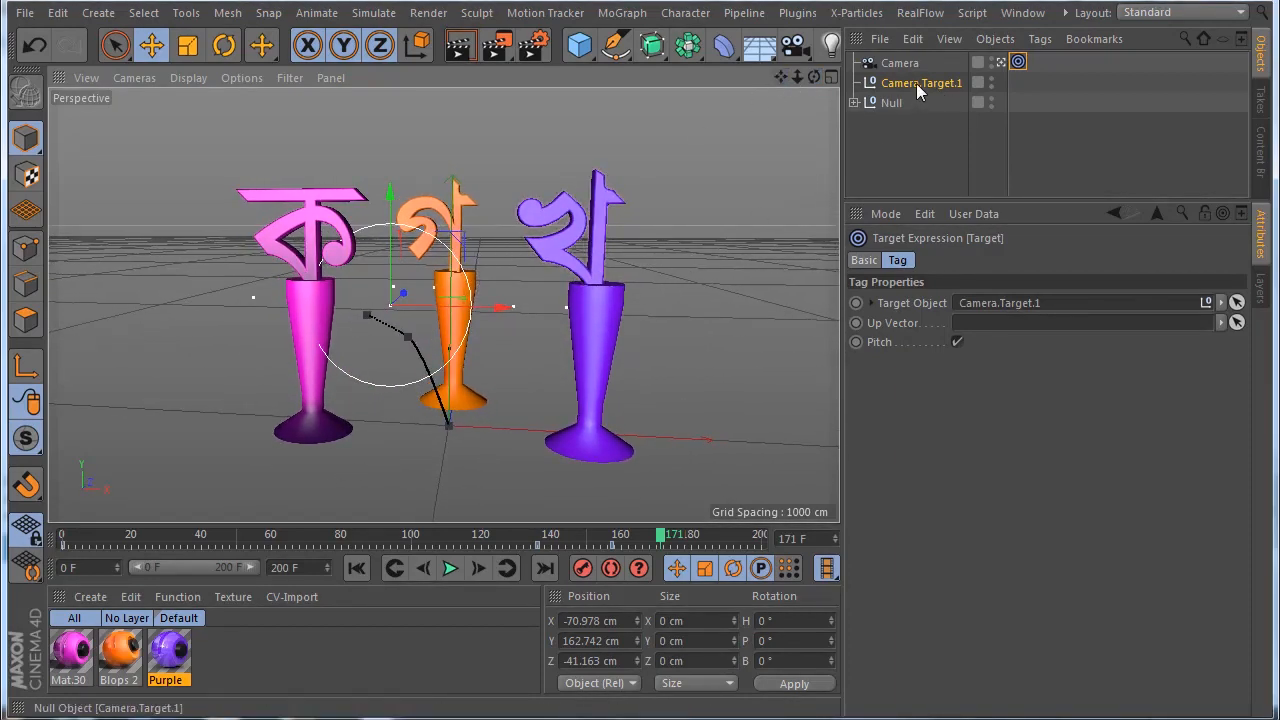
# Step: Select the camera and narrow its viewing frustum to a horizontal field of view of about 78.8°
pyautogui.click(900, 63)
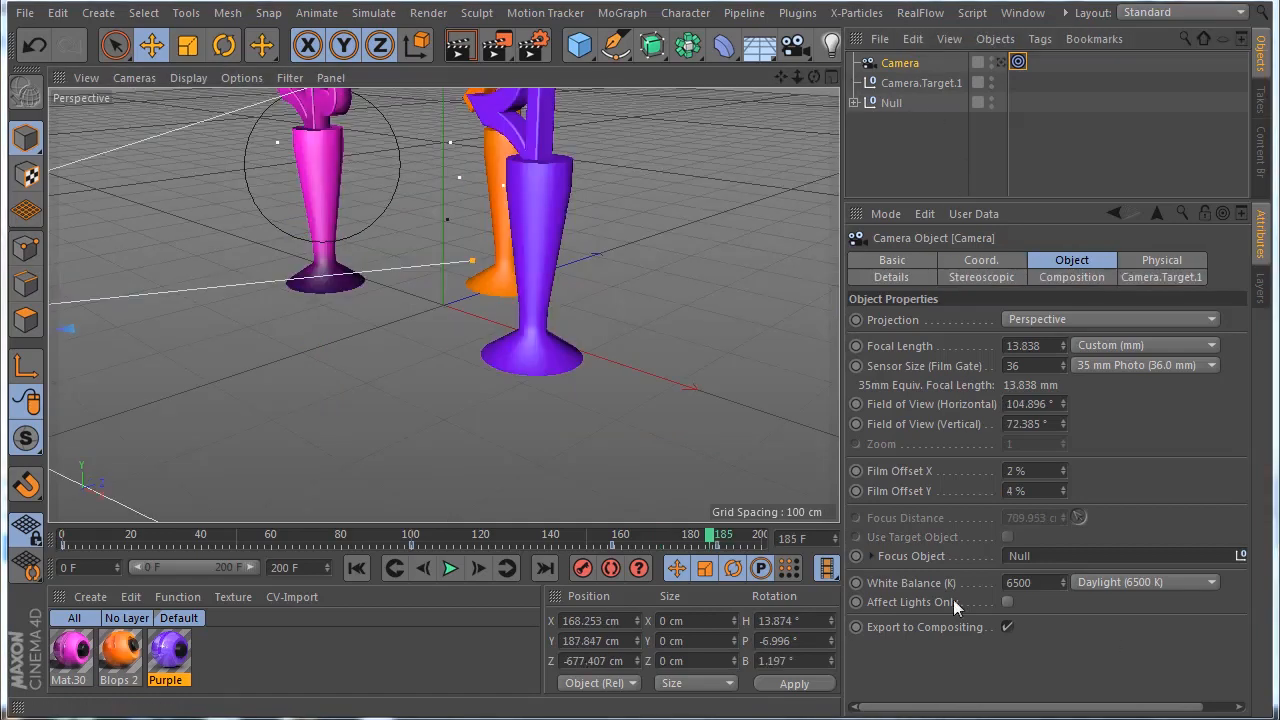
pyautogui.moveTo(813, 79); pyautogui.dragTo(782, 145)
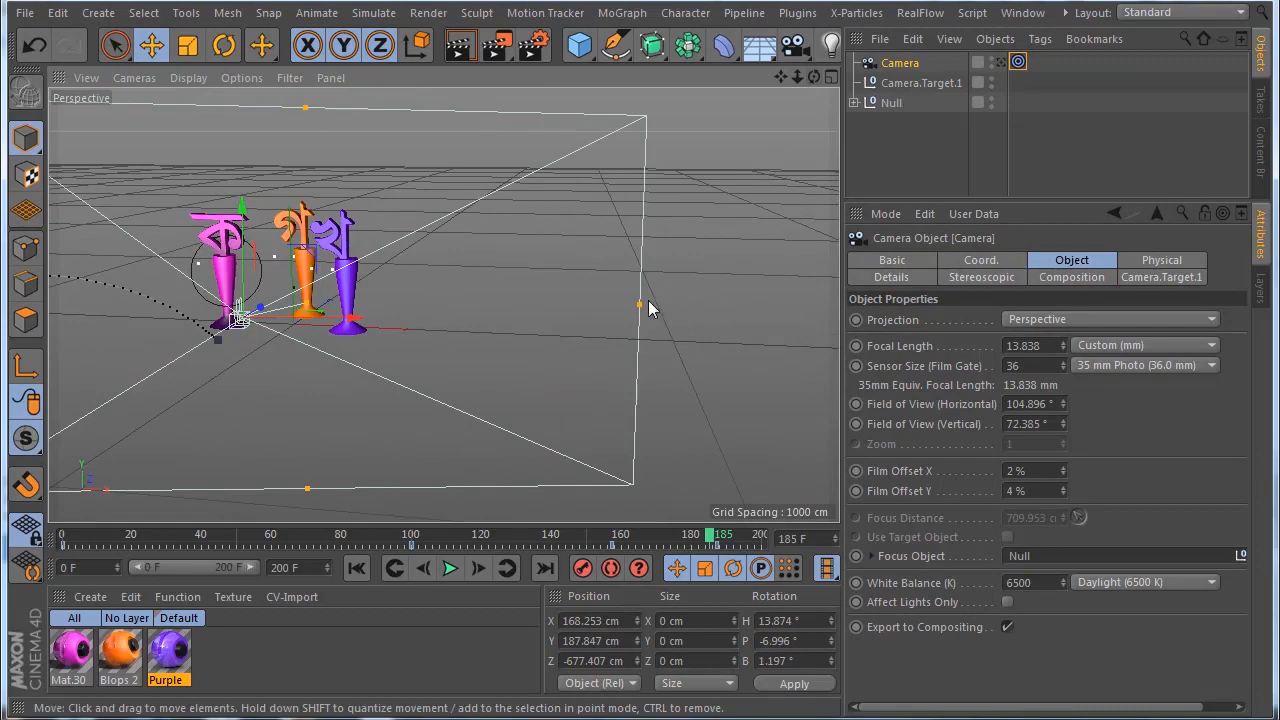
pyautogui.moveTo(632, 300); pyautogui.dragTo(515, 296)
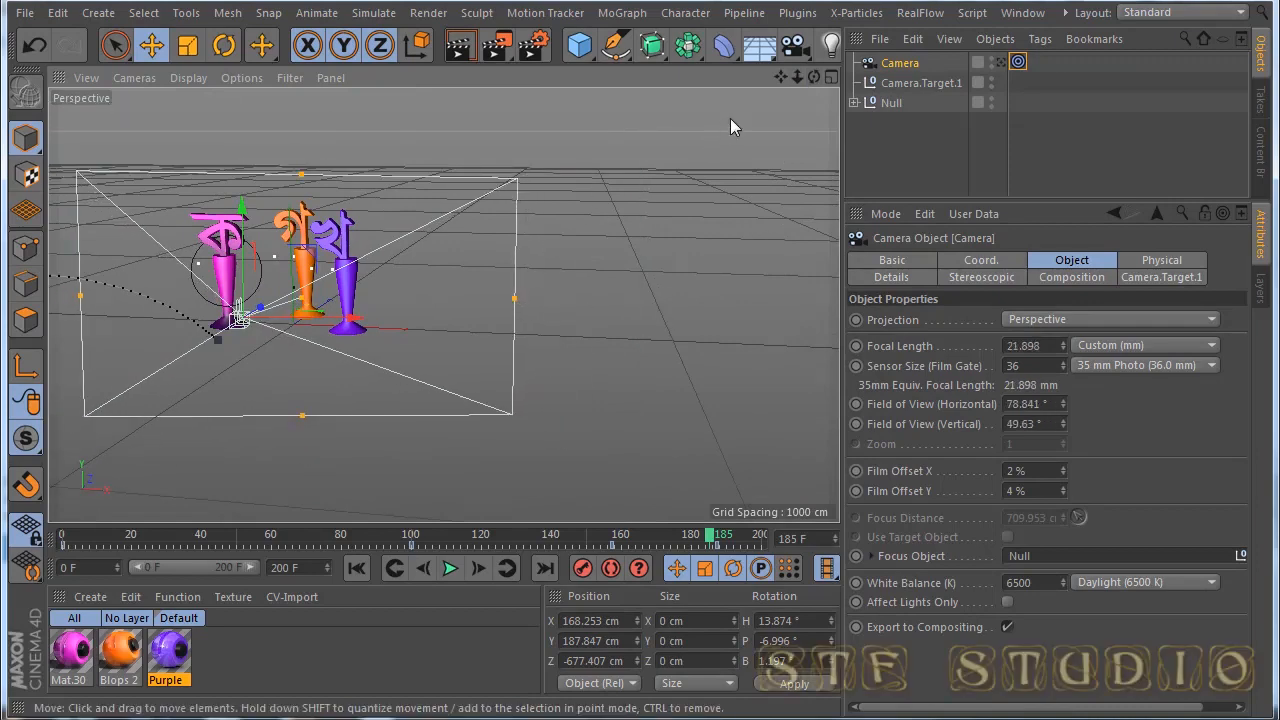
# Step: Move the camera away from the vases to about X -233, Y 211, Z -895 cm
pyautogui.moveTo(818, 80); pyautogui.dragTo(700, 140)
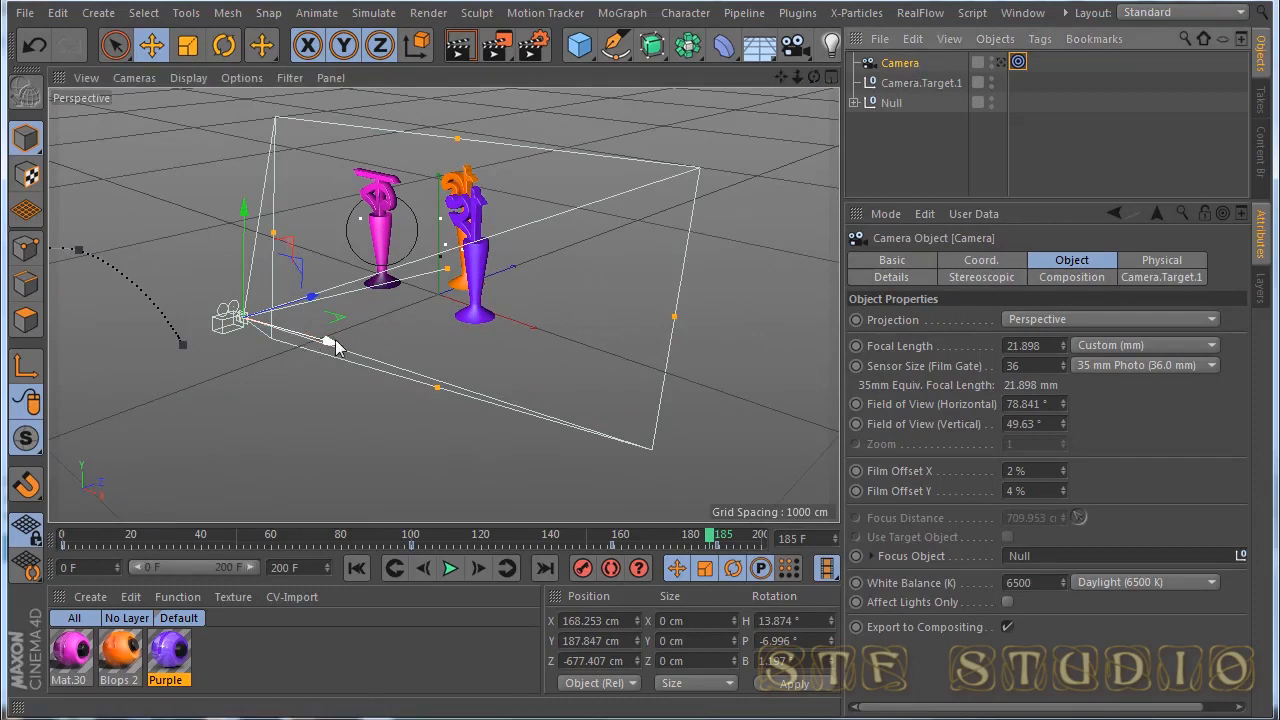
pyautogui.moveTo(332, 345); pyautogui.dragTo(100, 284)
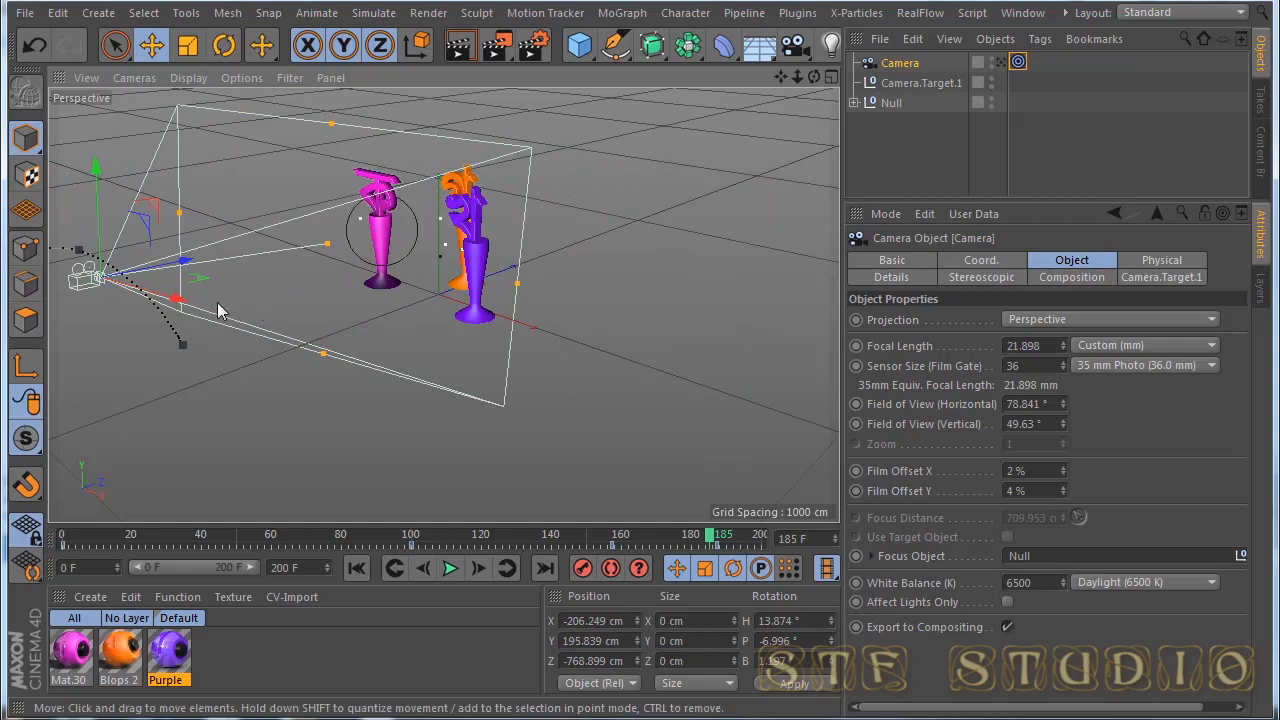
pyautogui.moveTo(186, 299); pyautogui.dragTo(110, 290)
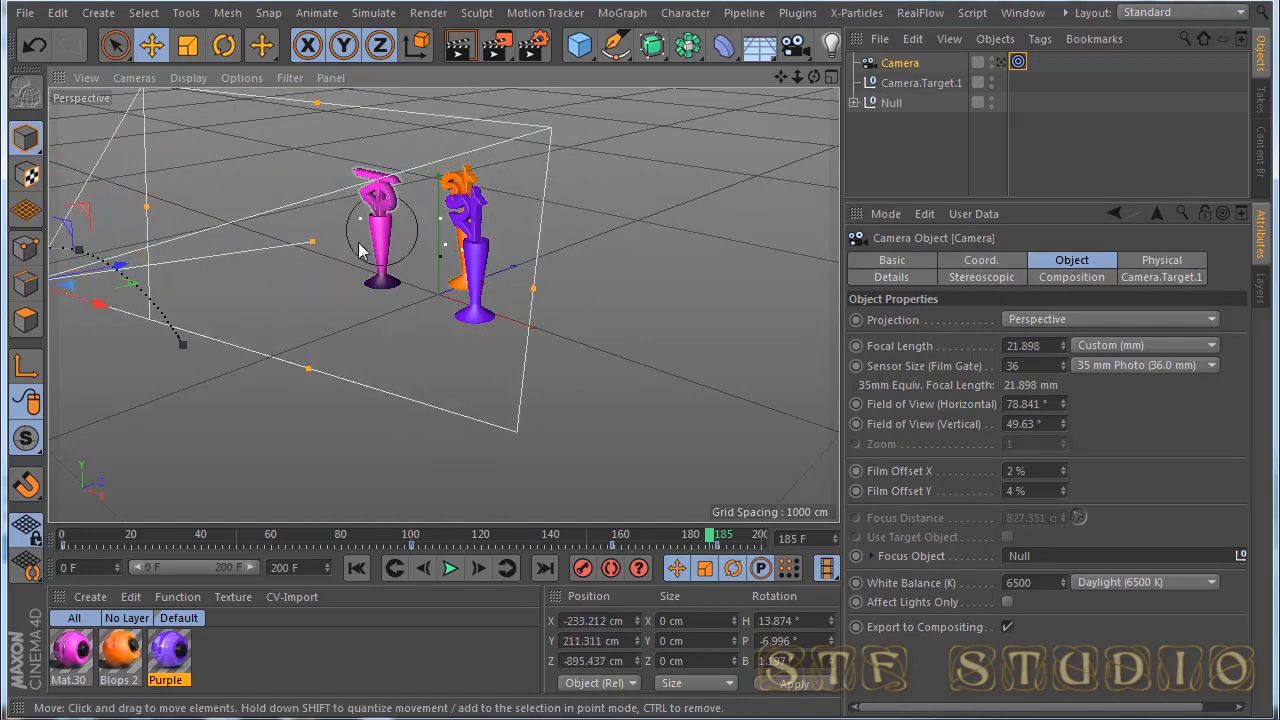
pyautogui.moveTo(815, 78)
pyautogui.mouseDown()
pyautogui.moveTo(770, 74)
pyautogui.moveTo(800, 78)
pyautogui.moveTo(788, 78)
pyautogui.moveTo(792, 96)
pyautogui.moveTo(827, 86)
pyautogui.mouseUp()
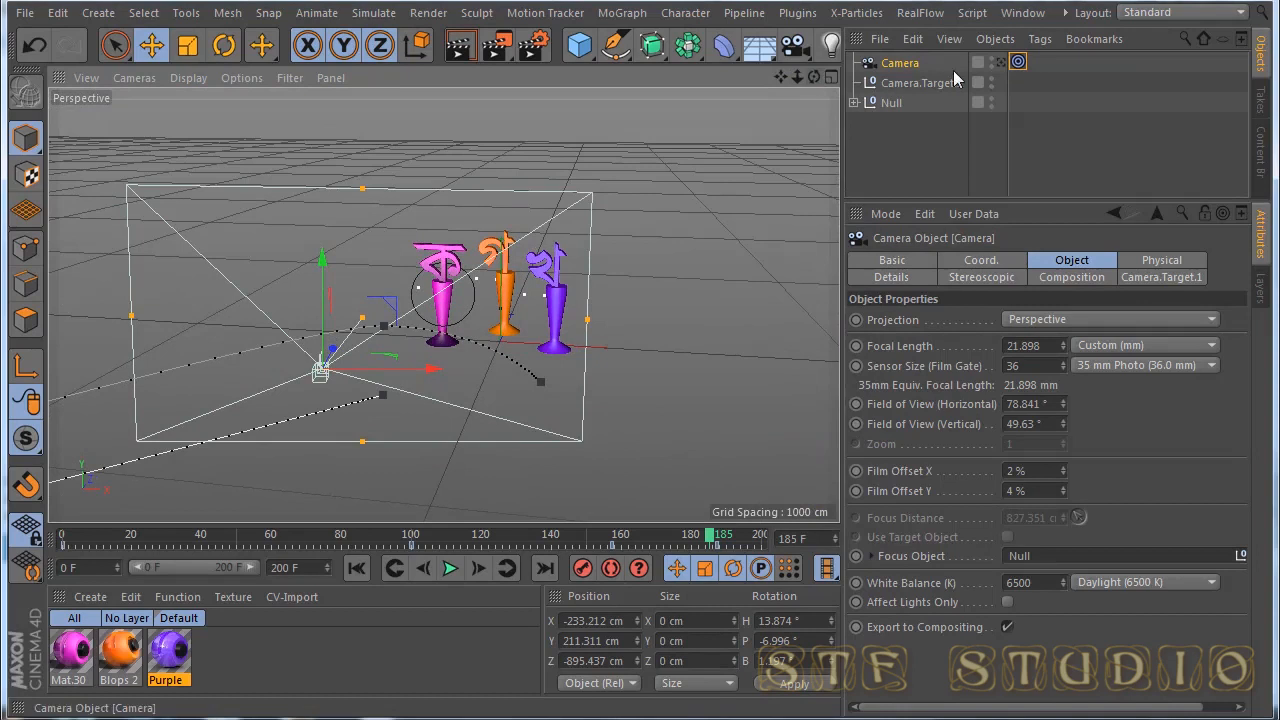
# Step: Look over the available camera types and select the camera's target null
pyautogui.click(800, 48)
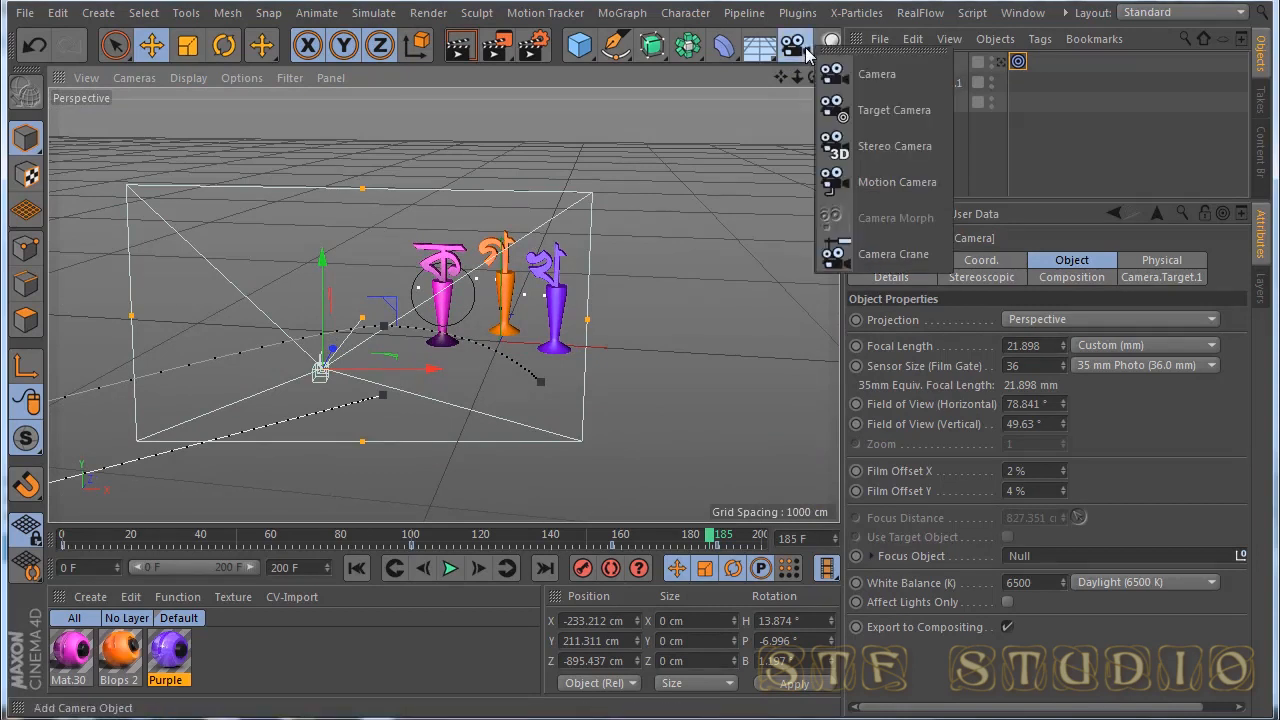
pyautogui.click(876, 75)
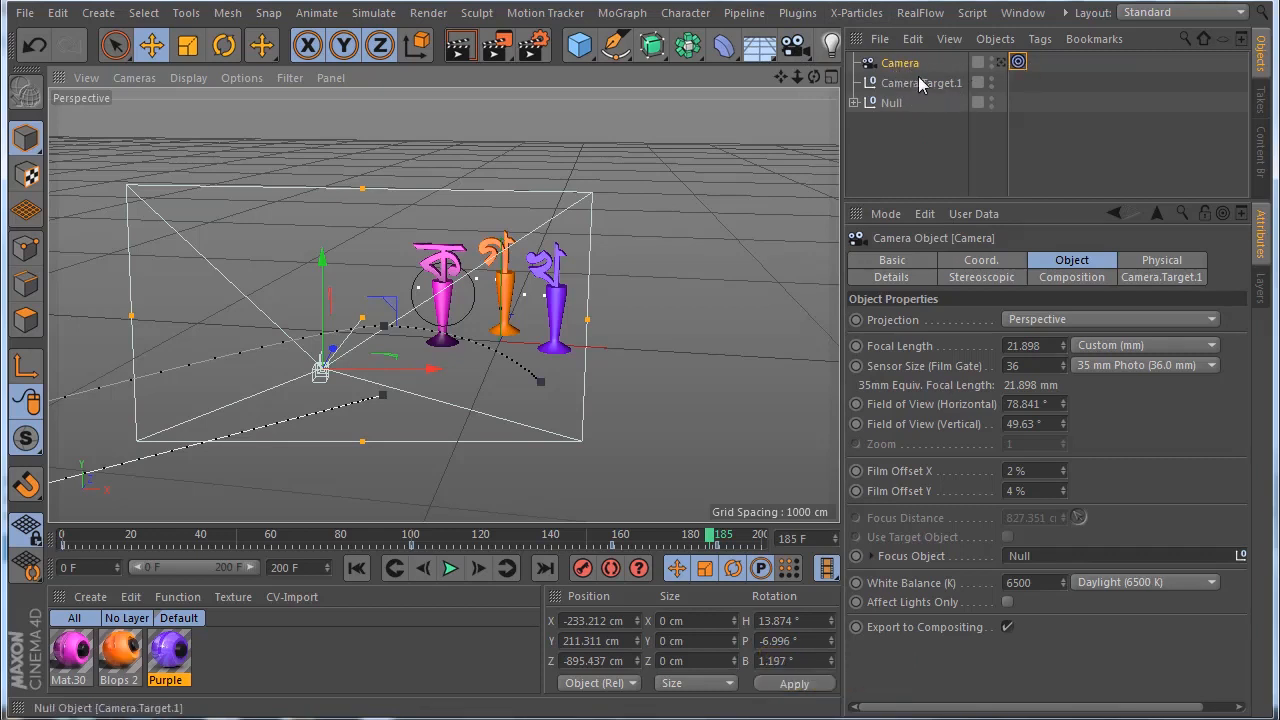
pyautogui.moveTo(815, 78); pyautogui.dragTo(817, 90)
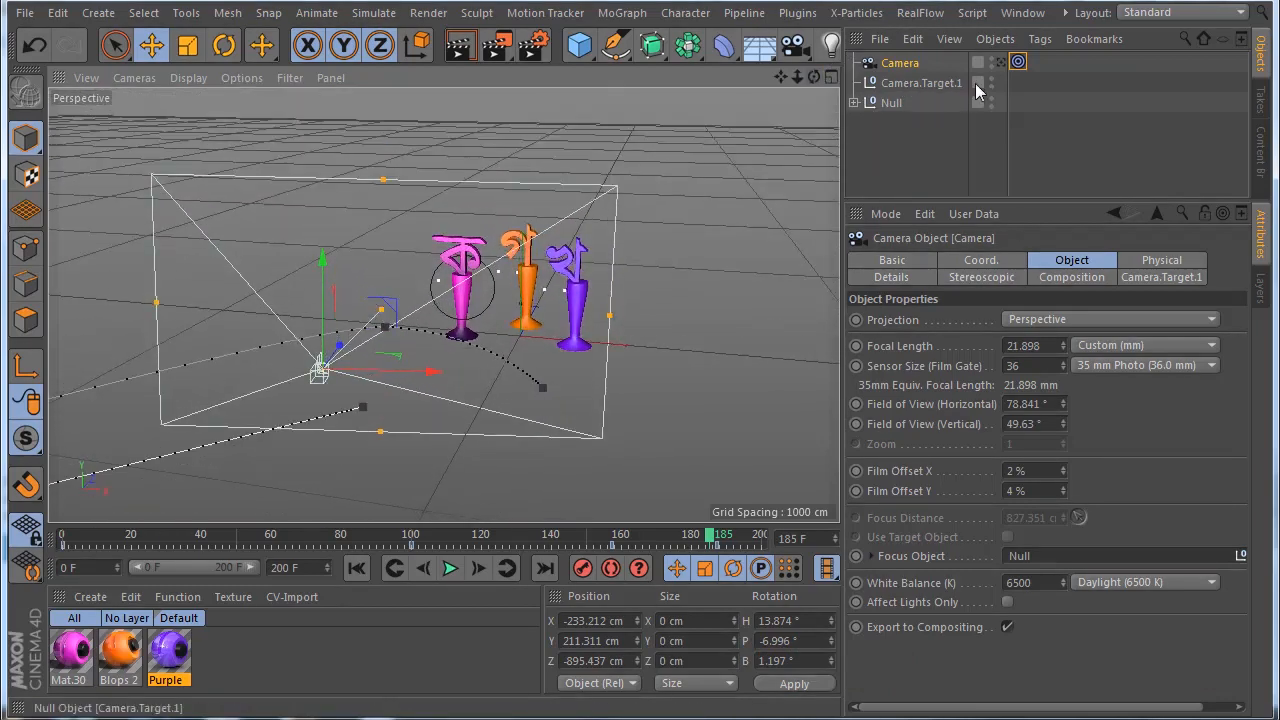
pyautogui.click(907, 84)
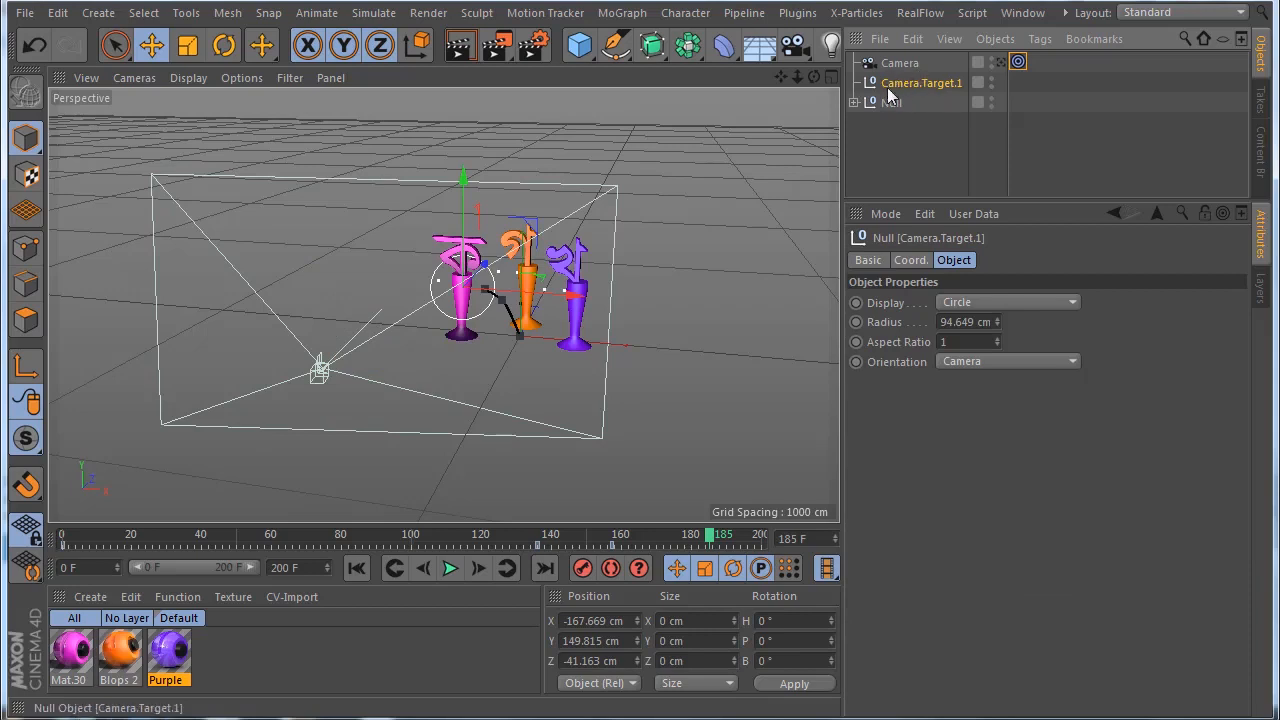
# Step: Select the camera and look over the basic and tag properties of its Camera.Target.1 tag
pyautogui.click(903, 63)
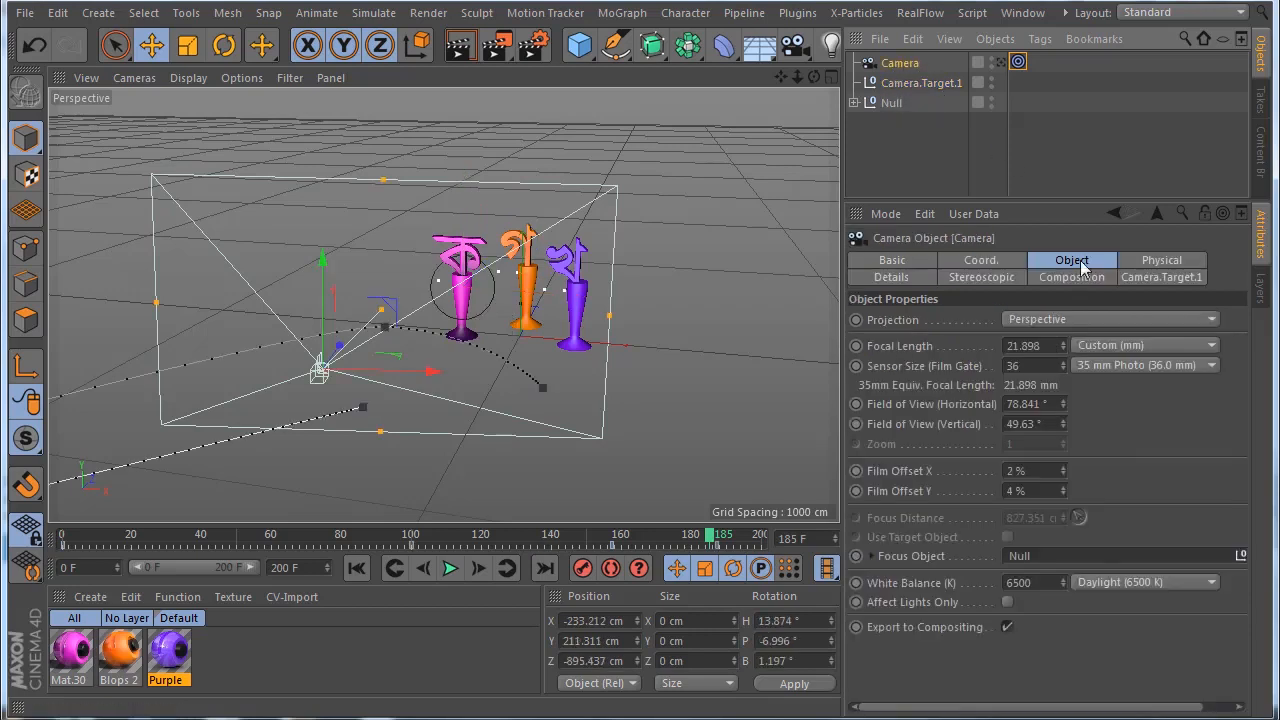
pyautogui.click(1193, 280)
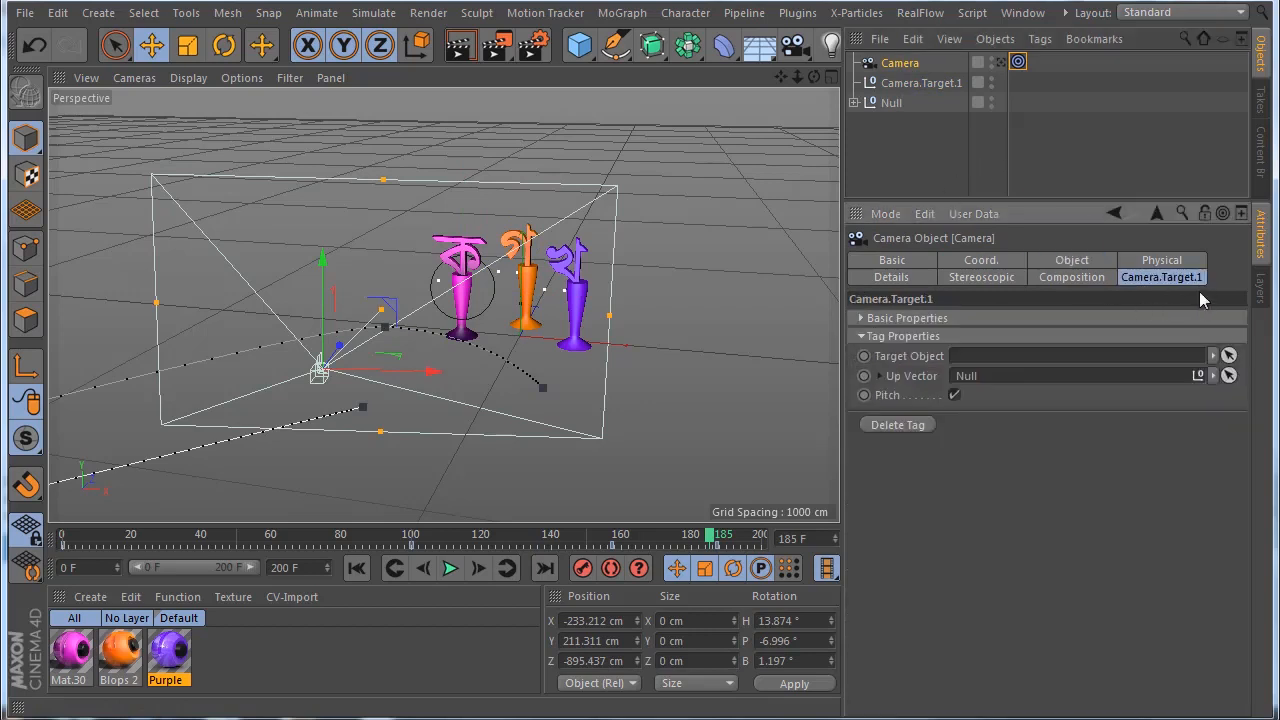
pyautogui.click(862, 317)
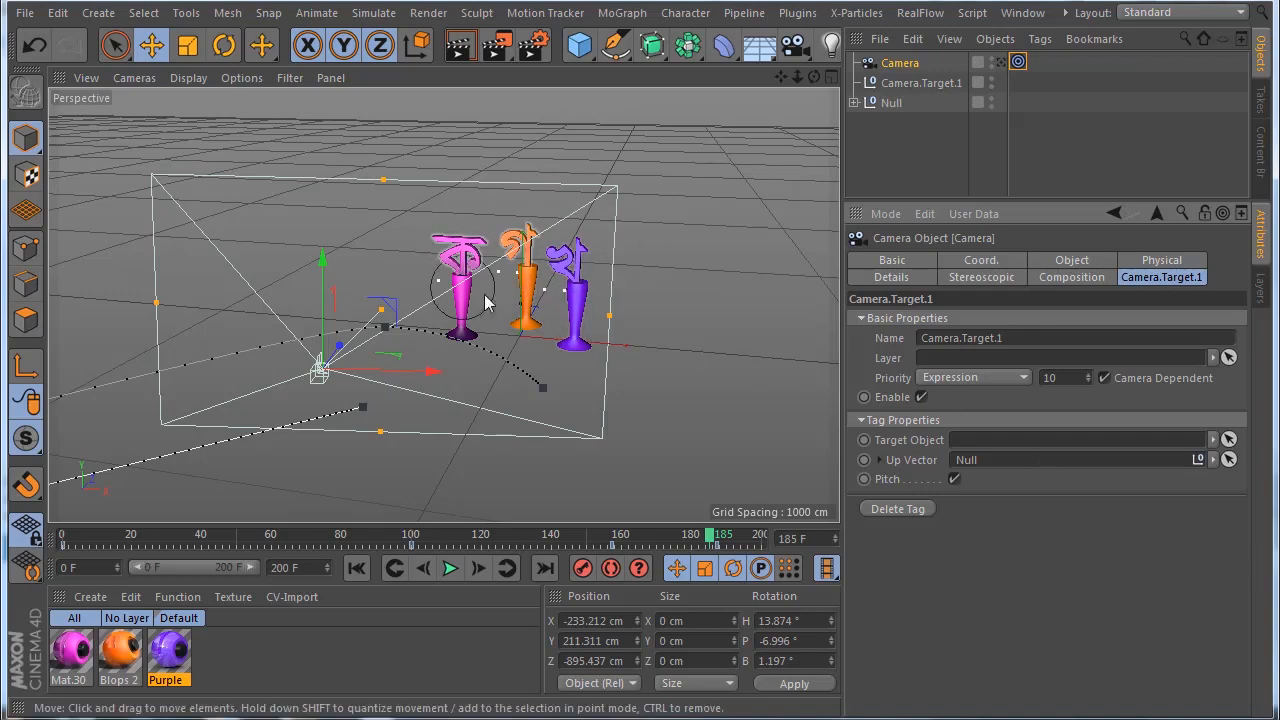
pyautogui.scroll(2, 575, 308)
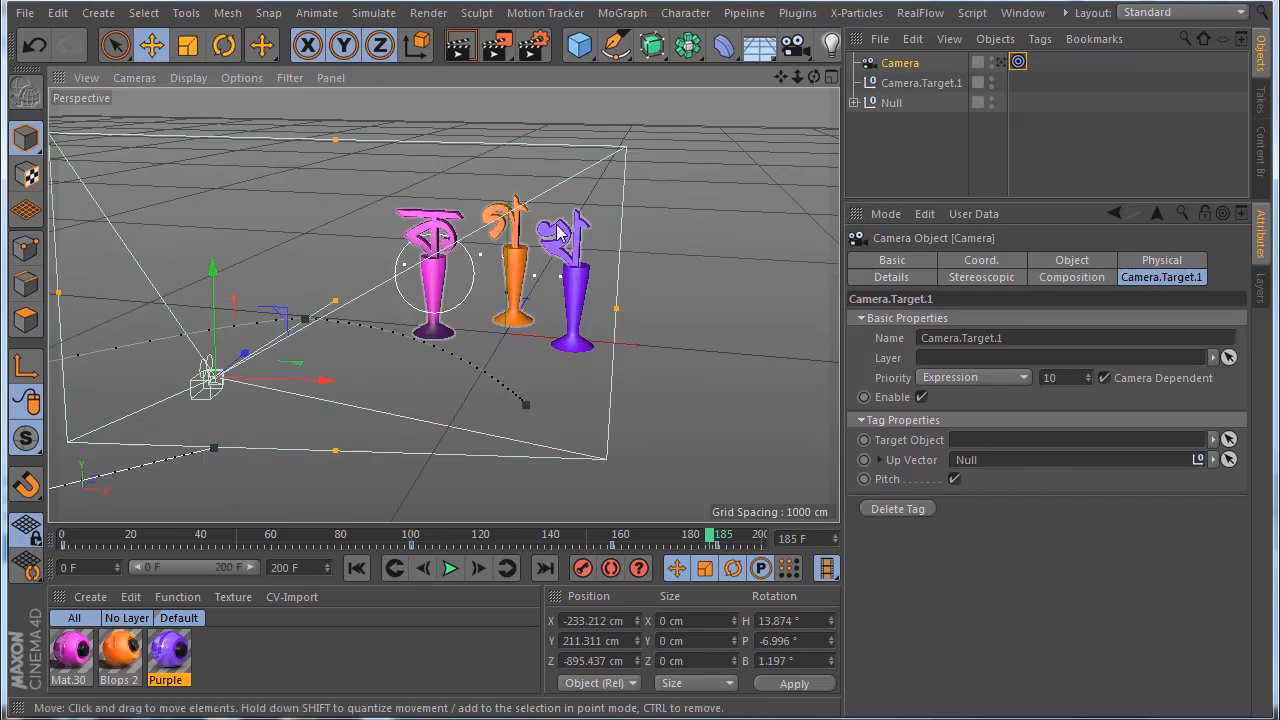
# Step: Return to frame 0 and assign the vases' parent Null as the Target Object of the camera's Target tag
pyautogui.click(357, 568)
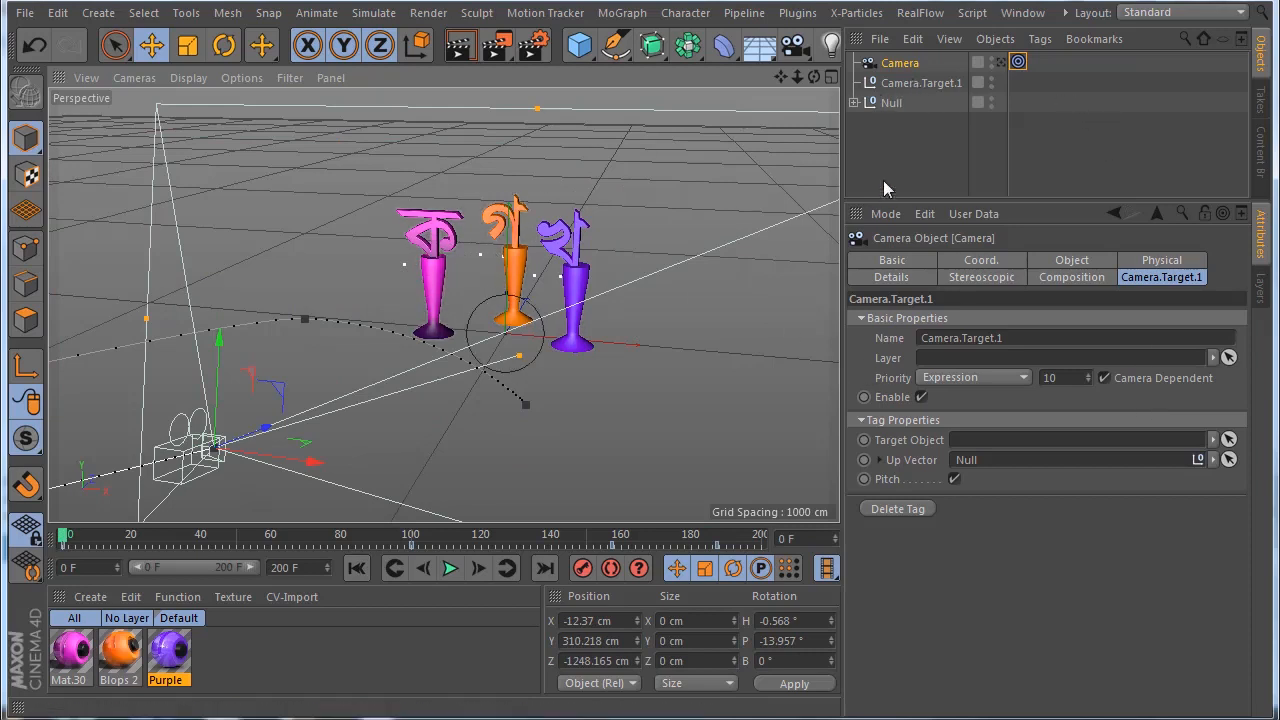
pyautogui.click(854, 103)
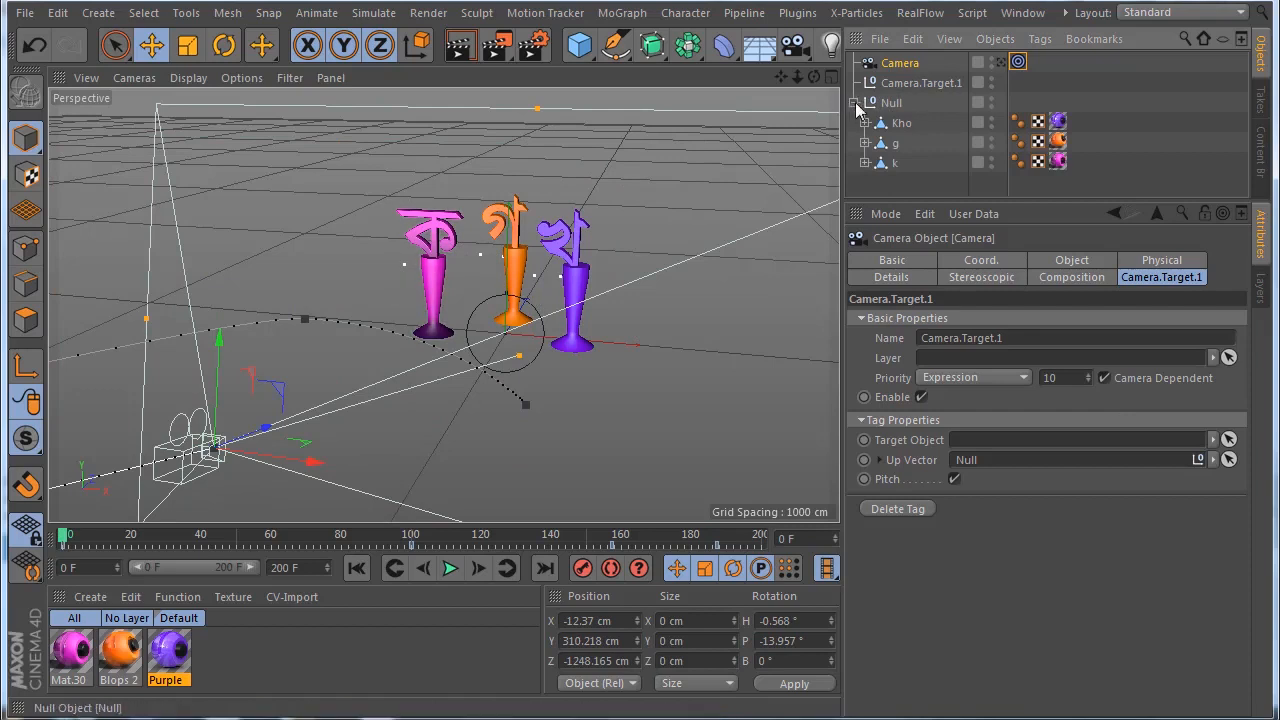
pyautogui.click(855, 103)
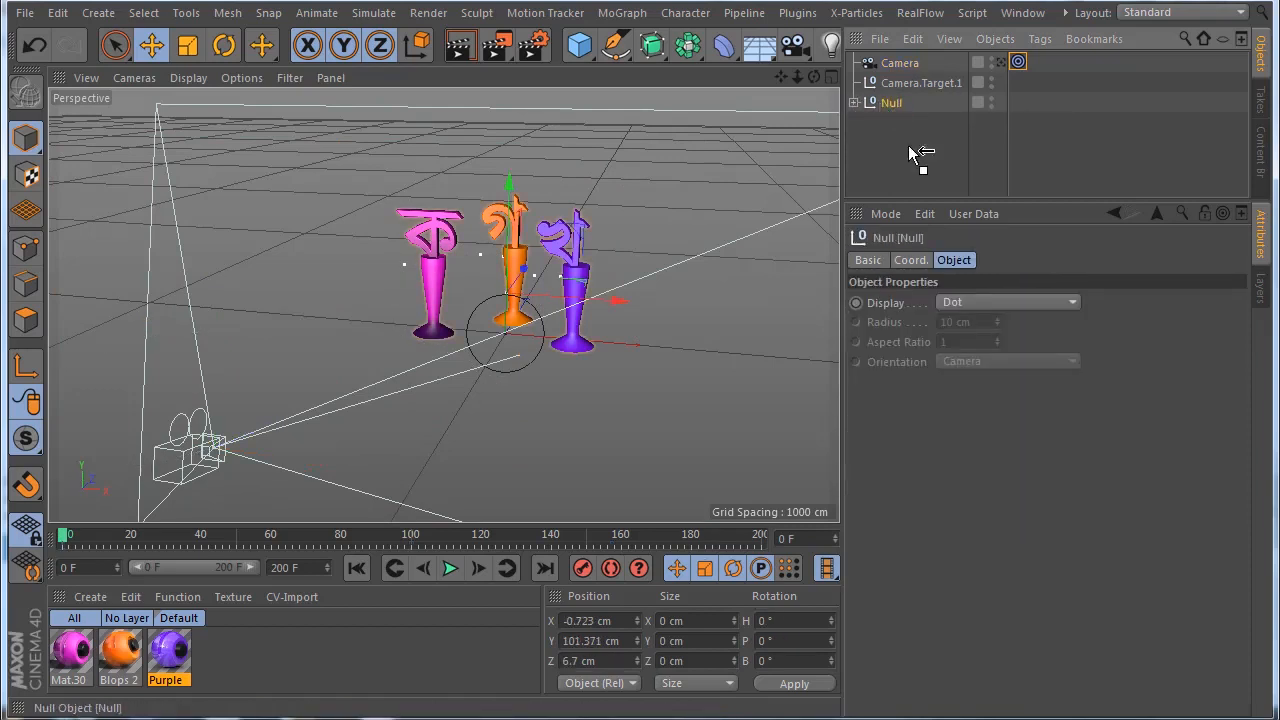
pyautogui.click(912, 62)
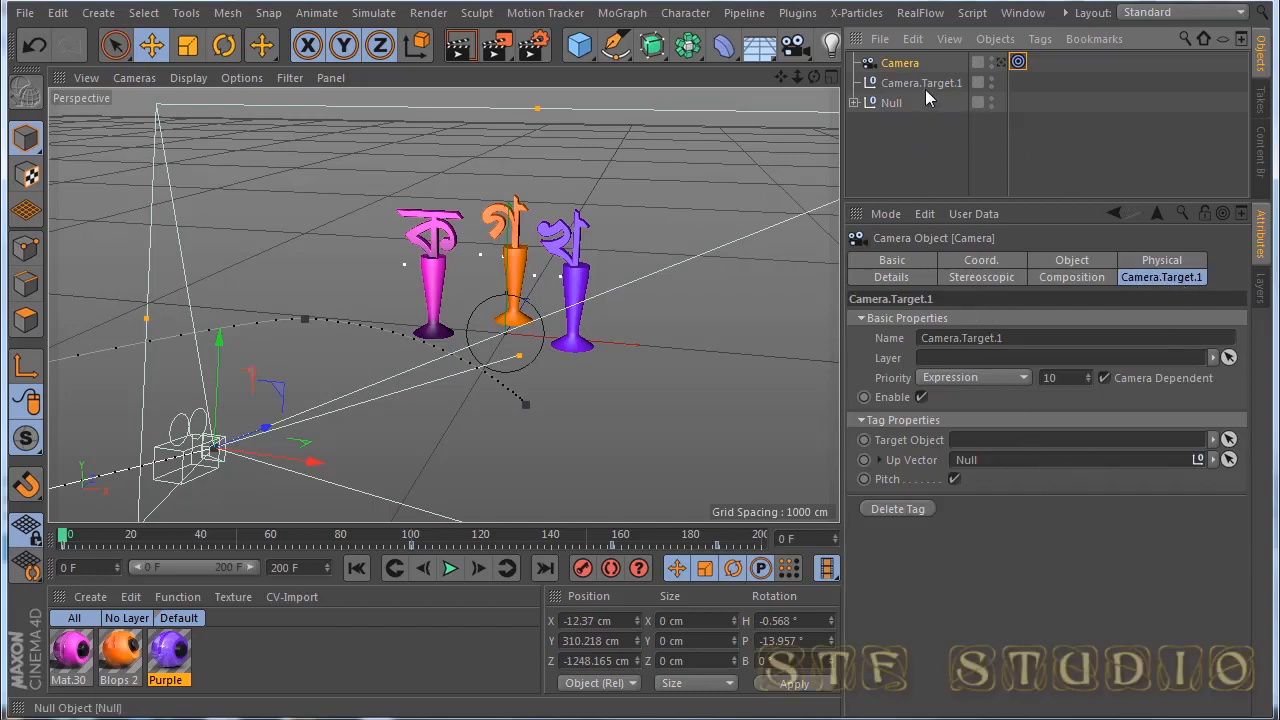
pyautogui.moveTo(1005, 421); pyautogui.dragTo(998, 442)
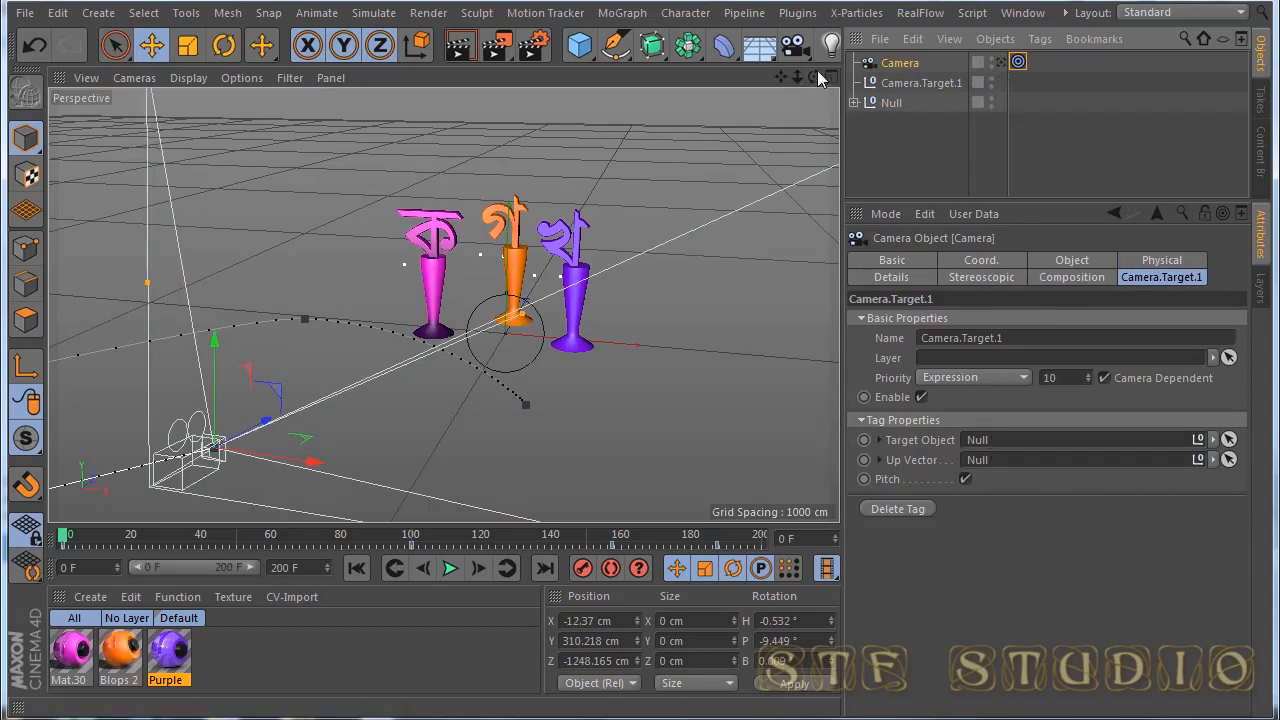
# Step: Move the camera at frame 0 to about X 537, Y 456, Z -1229 cm while it aims at the vases
pyautogui.moveTo(798, 78); pyautogui.dragTo(720, 80)
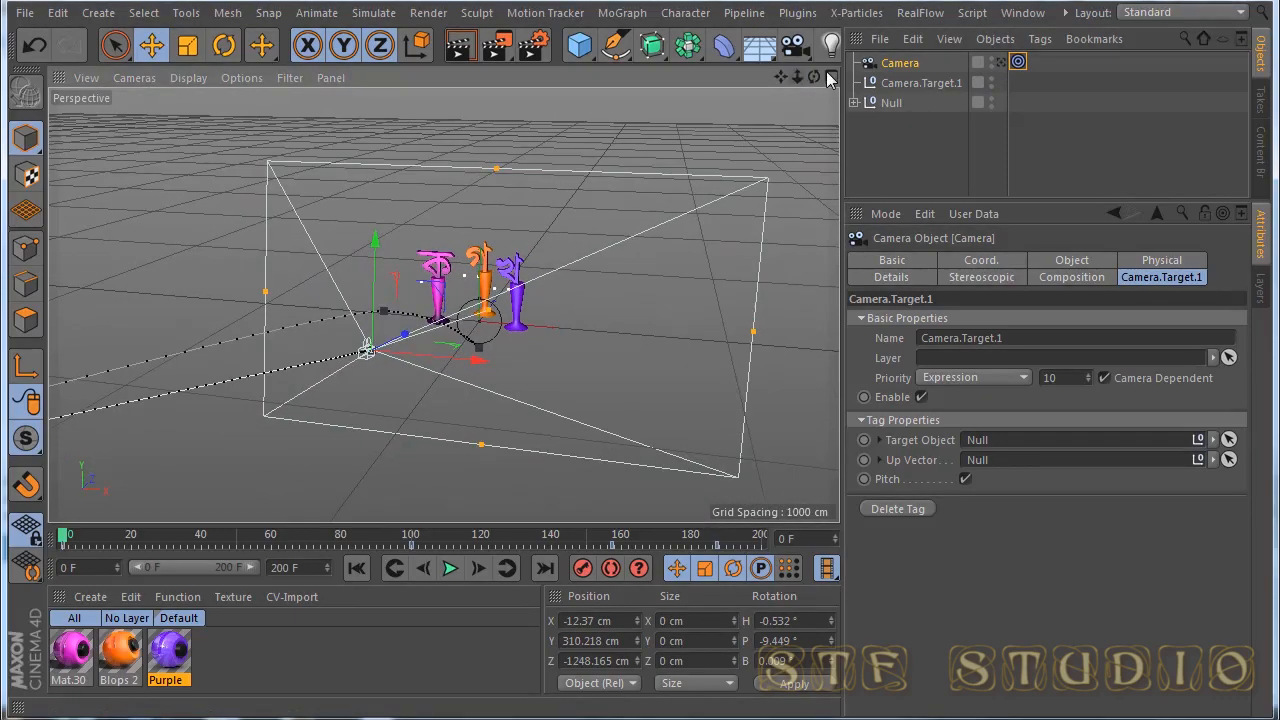
pyautogui.moveTo(814, 77)
pyautogui.mouseDown()
pyautogui.moveTo(925, 118)
pyautogui.moveTo(772, 110)
pyautogui.moveTo(795, 68)
pyautogui.moveTo(814, 84)
pyautogui.mouseUp()
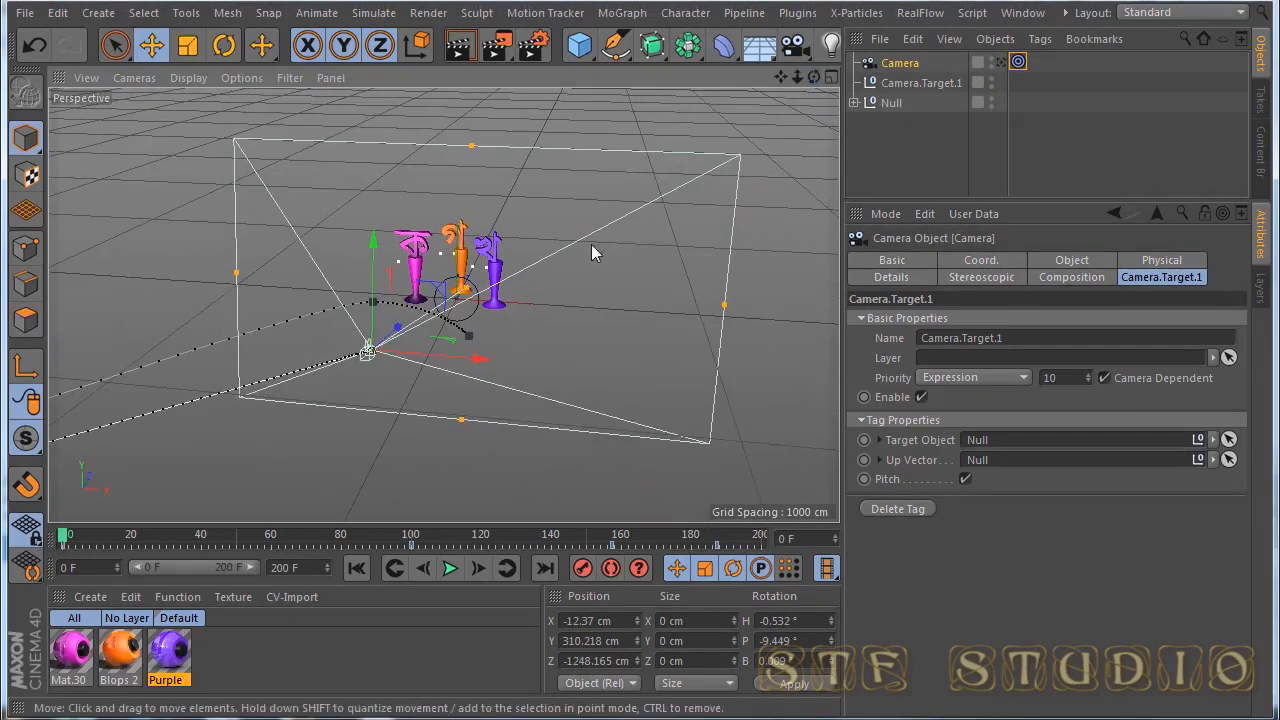
pyautogui.moveTo(483, 363); pyautogui.dragTo(533, 366)
pyautogui.moveTo(430, 300); pyautogui.dragTo(708, 270)
pyautogui.moveTo(593, 264); pyautogui.dragTo(589, 201)
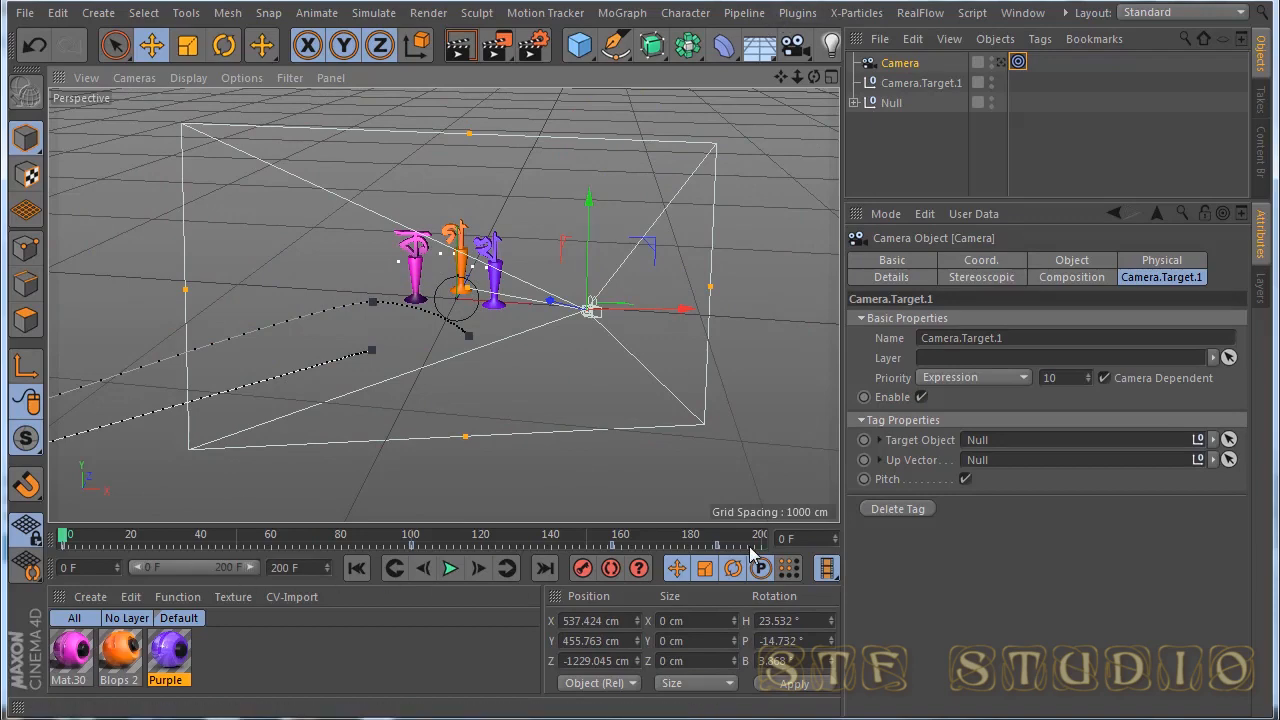
# Step: Try to delete the camera's keyframes across the whole timeline and undo the deletion
pyautogui.moveTo(742, 546); pyautogui.dragTo(60, 543)
pyautogui.press('Delete')
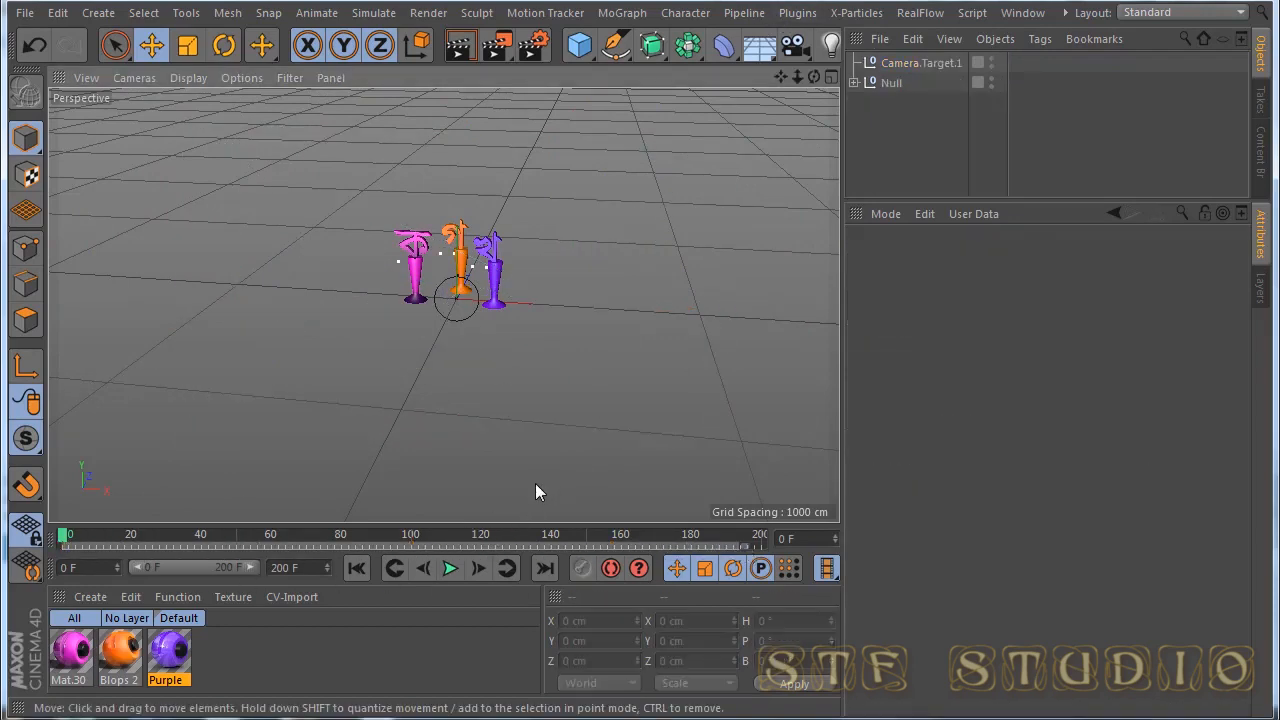
pyautogui.click(34, 45)
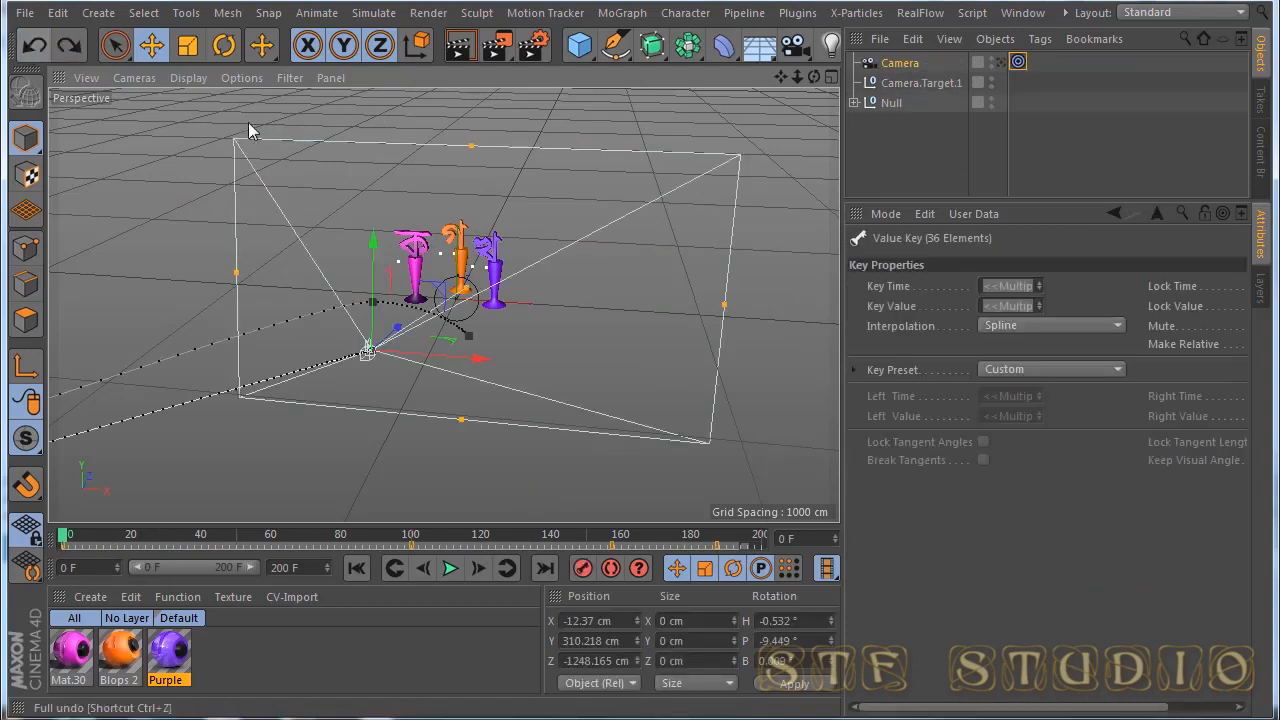
pyautogui.click(604, 540)
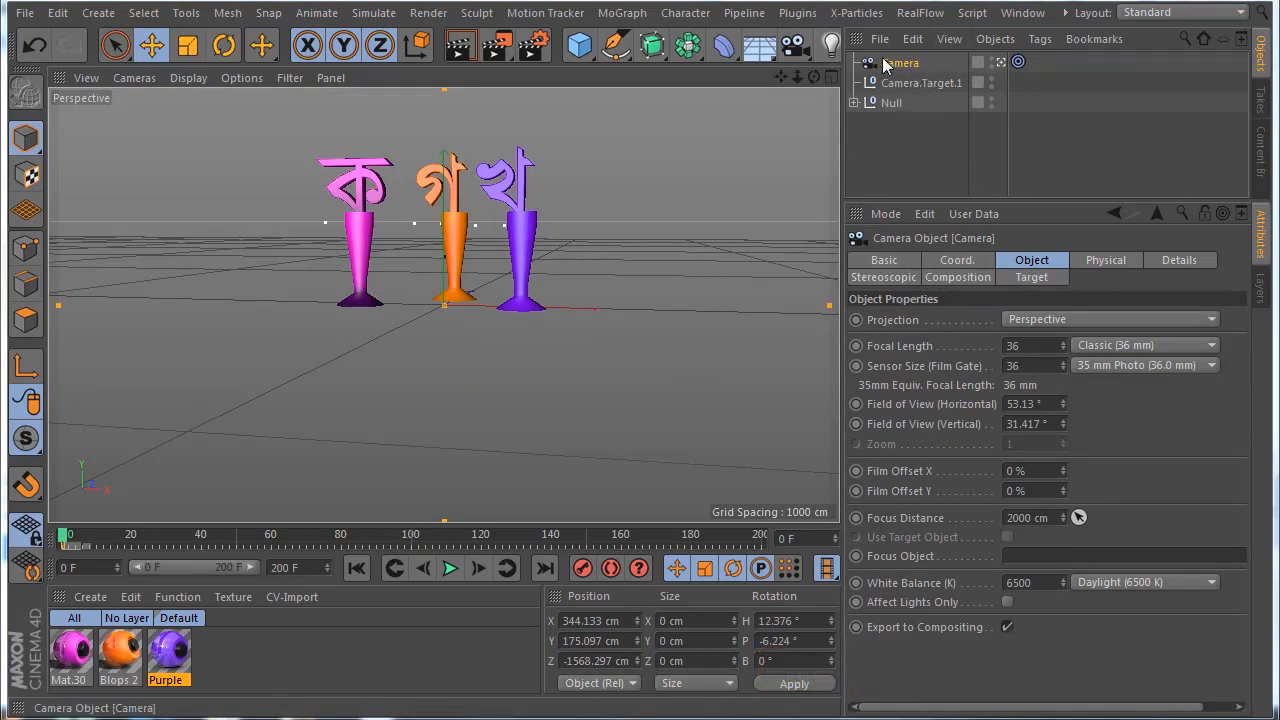
# Step: Examine the new target camera's Camera.Target.1 null and compare the camera's object properties with its Target tag settings
pyautogui.click(924, 84)
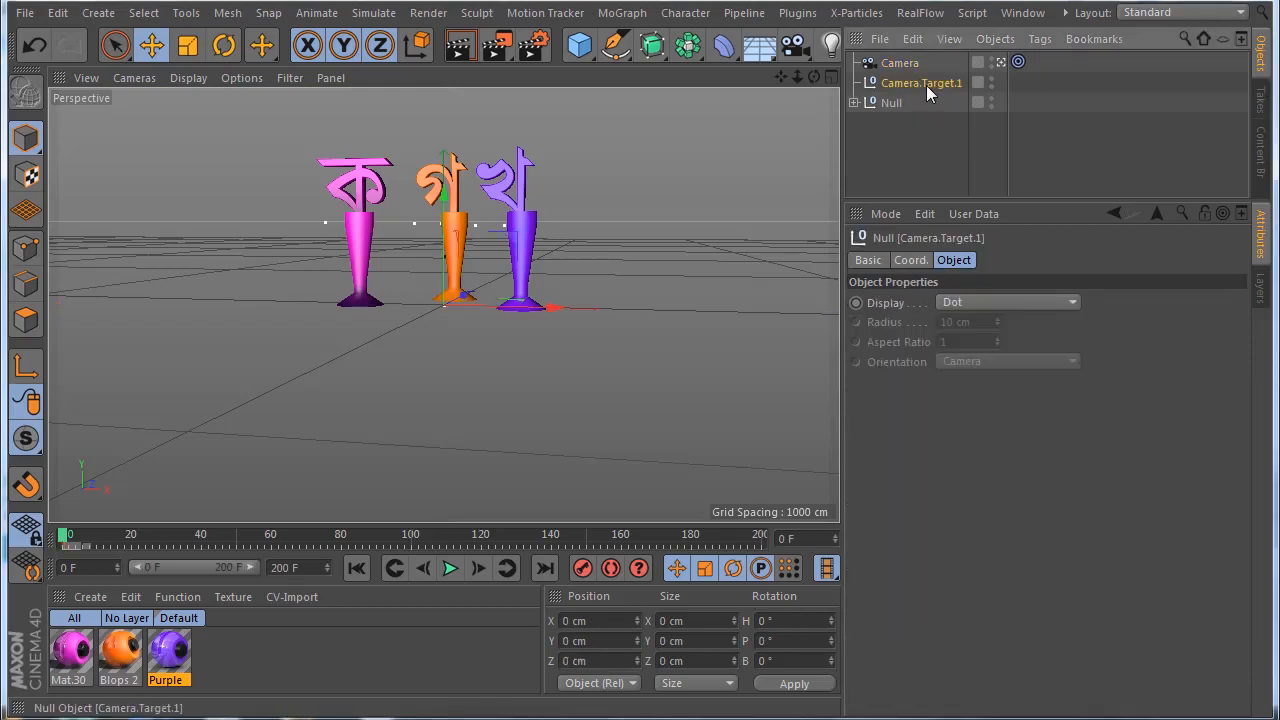
pyautogui.click(900, 64)
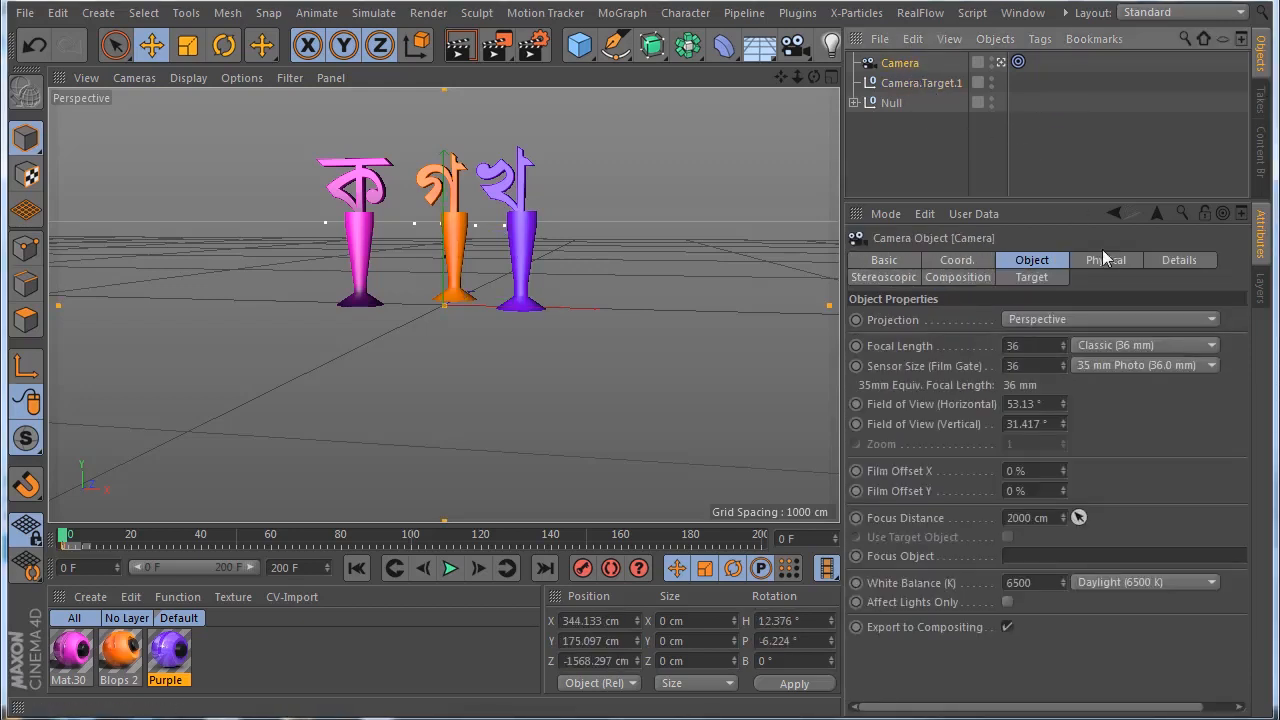
pyautogui.click(1032, 279)
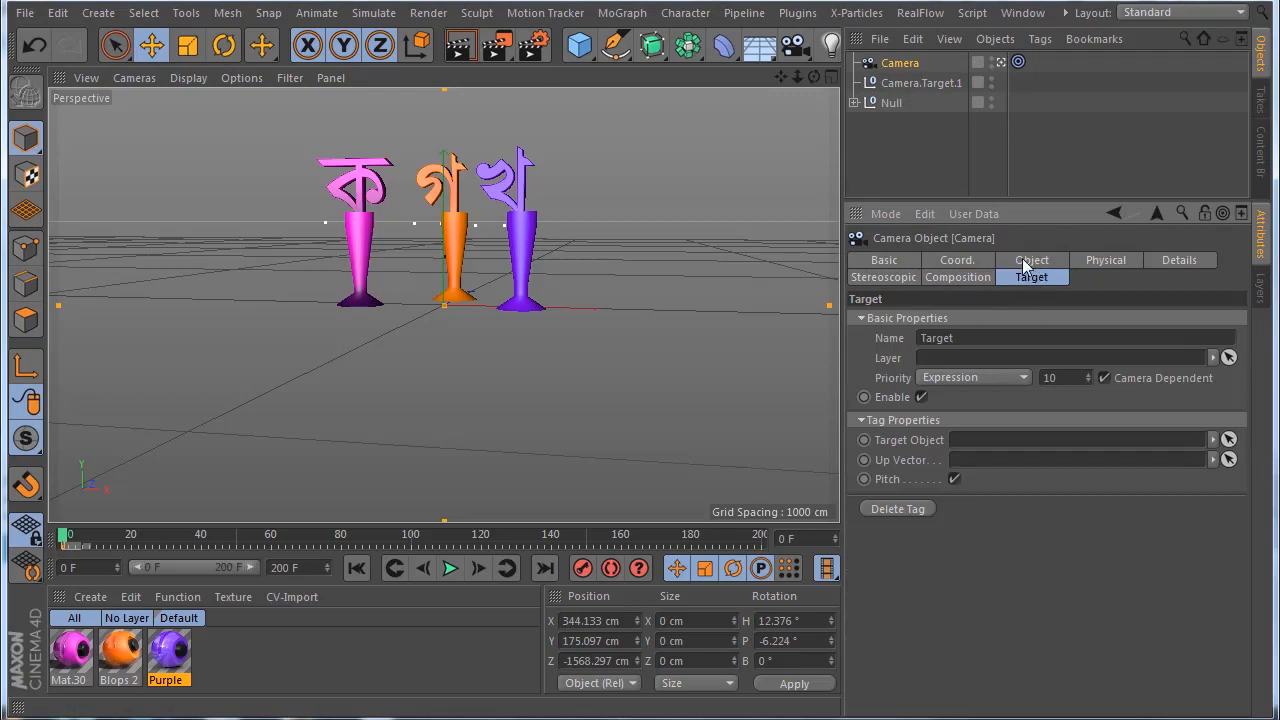
pyautogui.click(1040, 262)
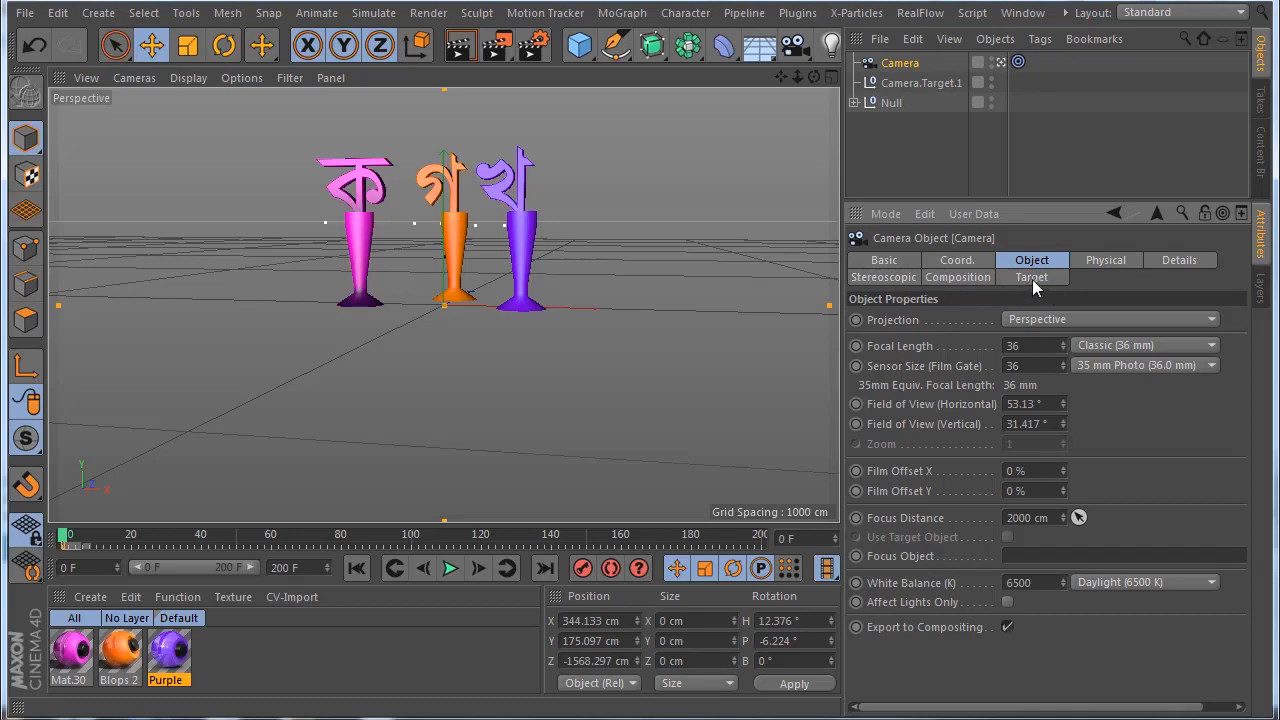
pyautogui.click(1035, 283)
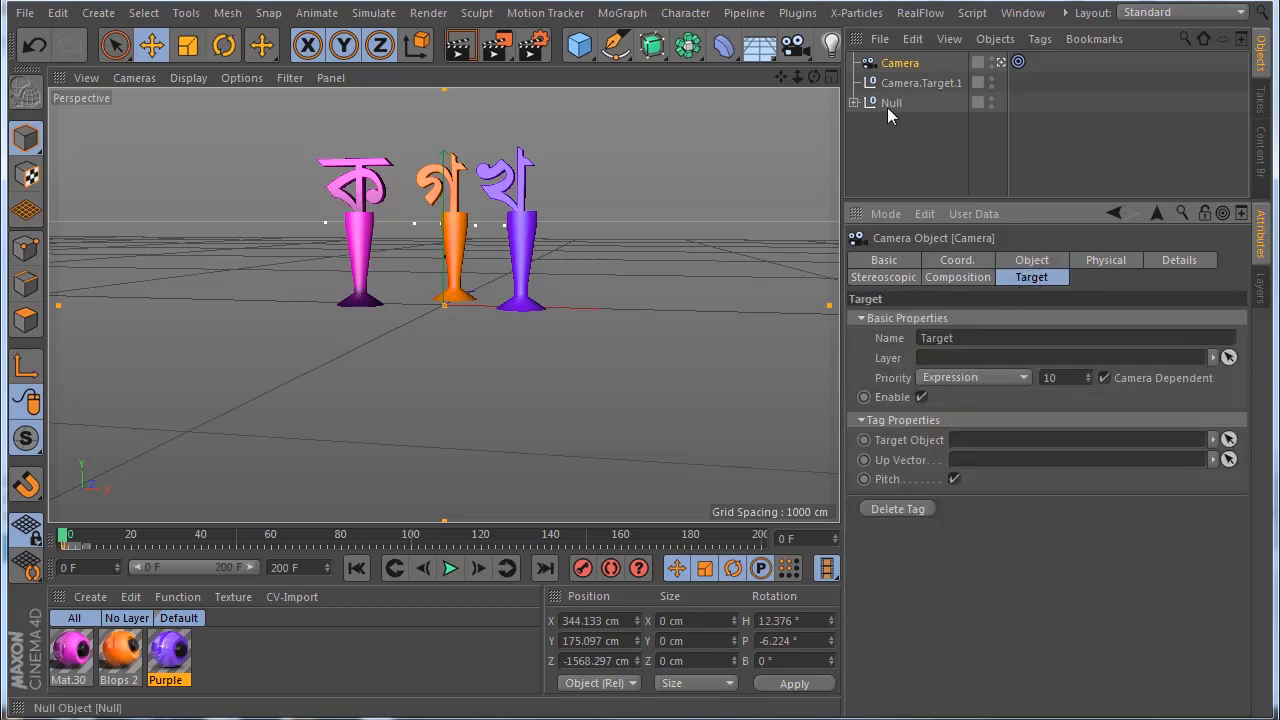
# Step: Leave the camera view and examine the camera and its frustum around the three vases from several angles
pyautogui.click(1003, 63)
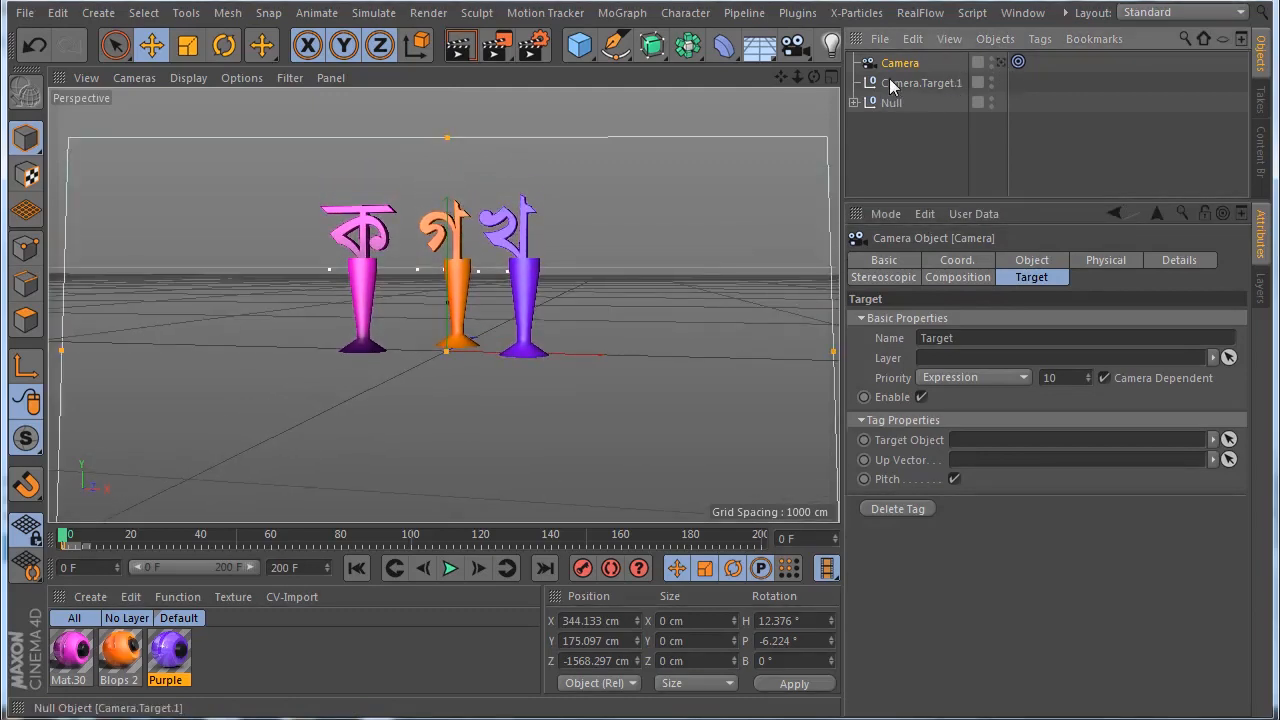
pyautogui.moveTo(815, 78); pyautogui.dragTo(912, 81)
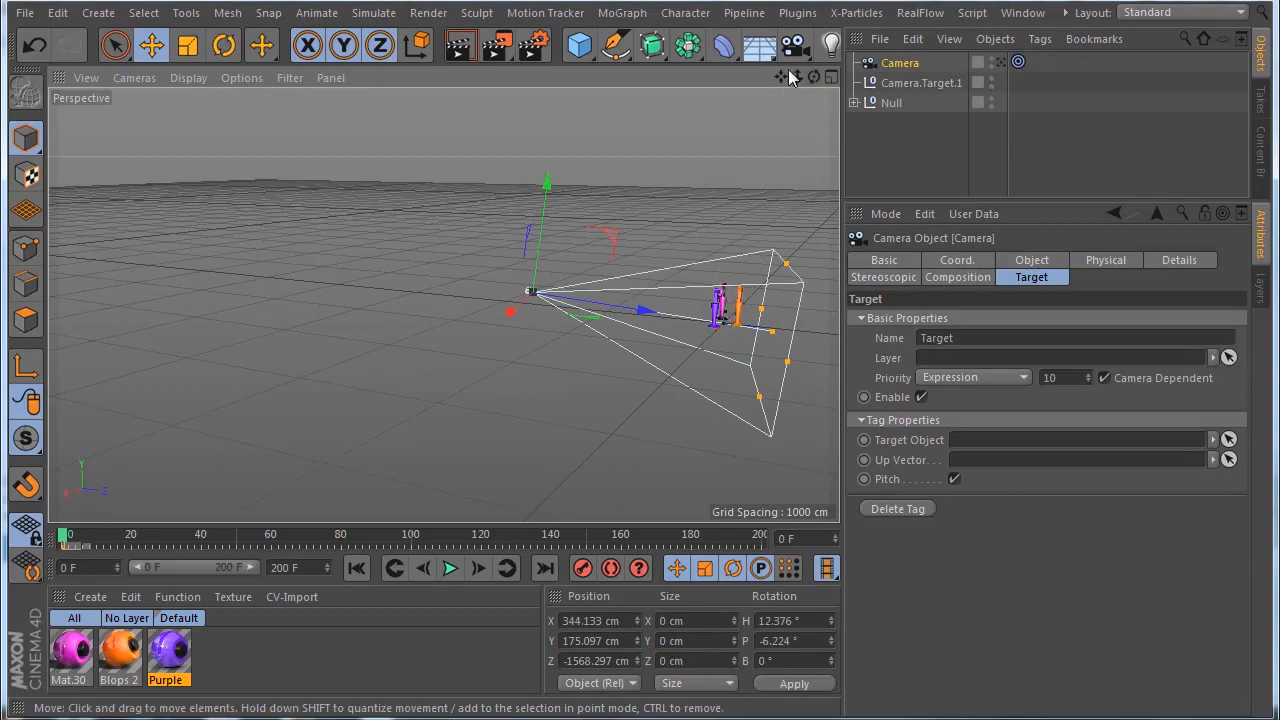
pyautogui.moveTo(780, 77); pyautogui.dragTo(555, 80)
pyautogui.scroll(5, 480, 306)
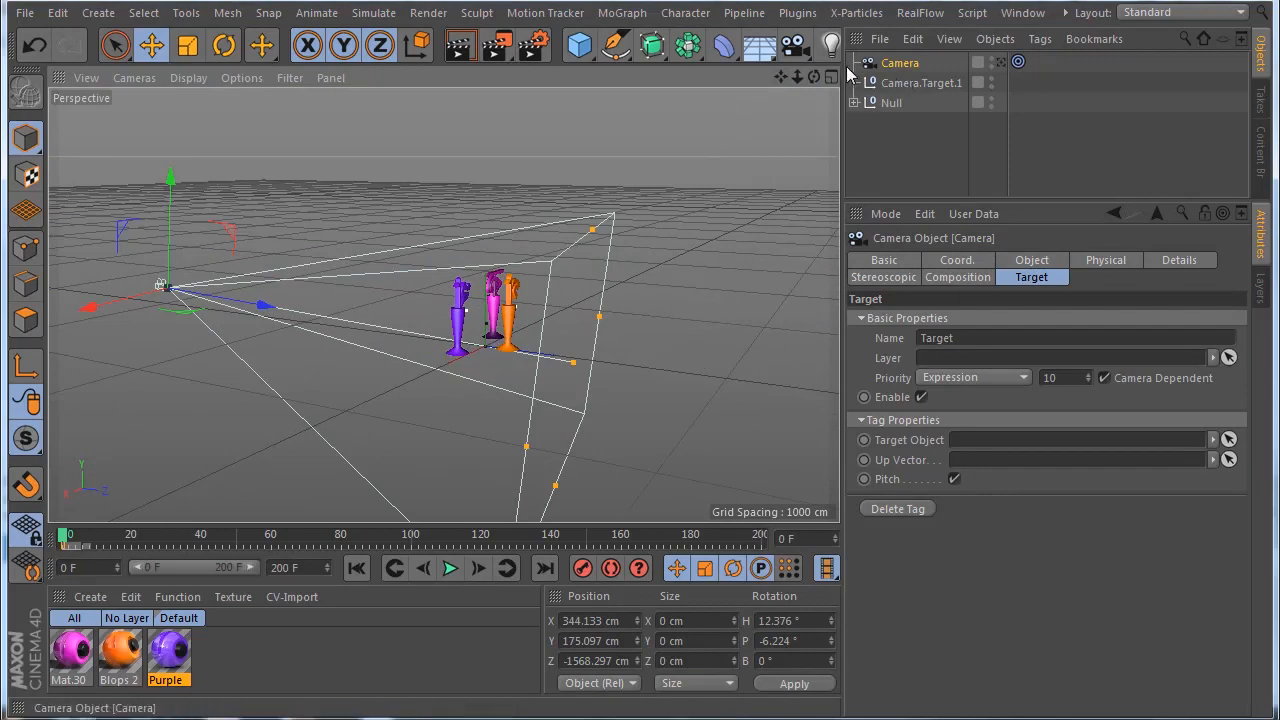
pyautogui.moveTo(814, 77); pyautogui.dragTo(760, 82)
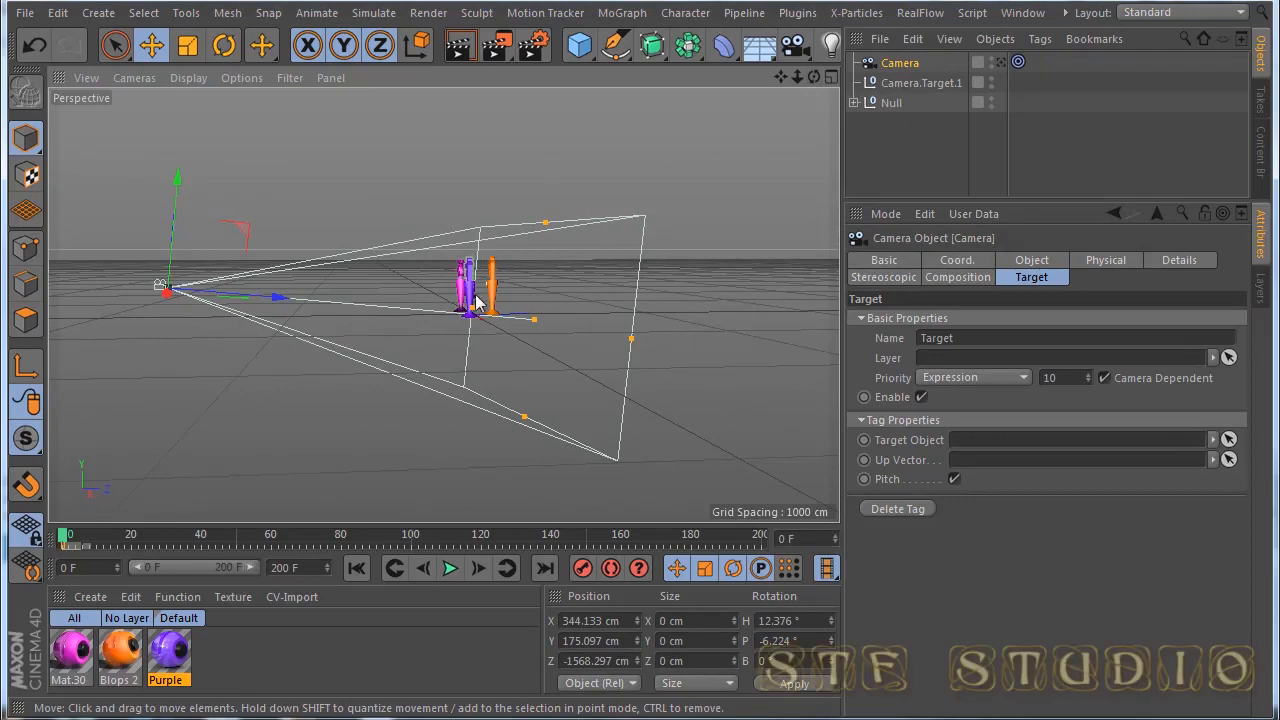
pyautogui.moveTo(799, 77); pyautogui.dragTo(209, 343)
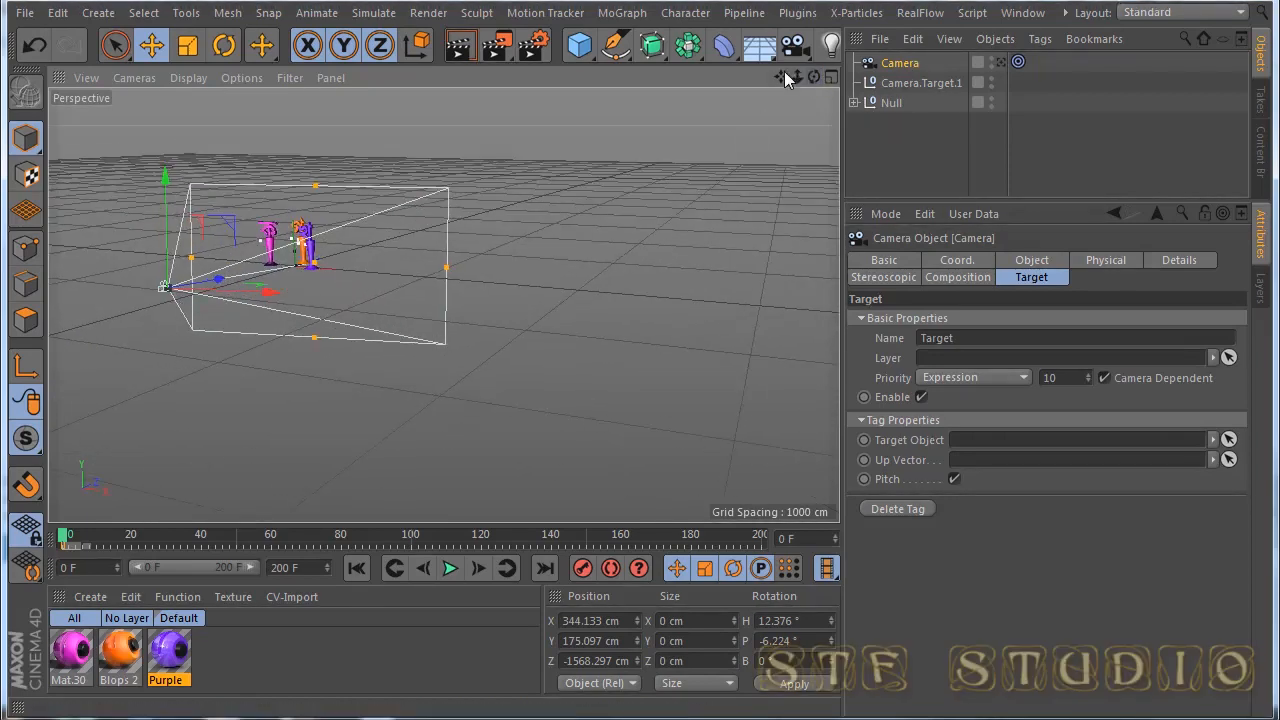
pyautogui.moveTo(781, 77); pyautogui.dragTo(682, 80)
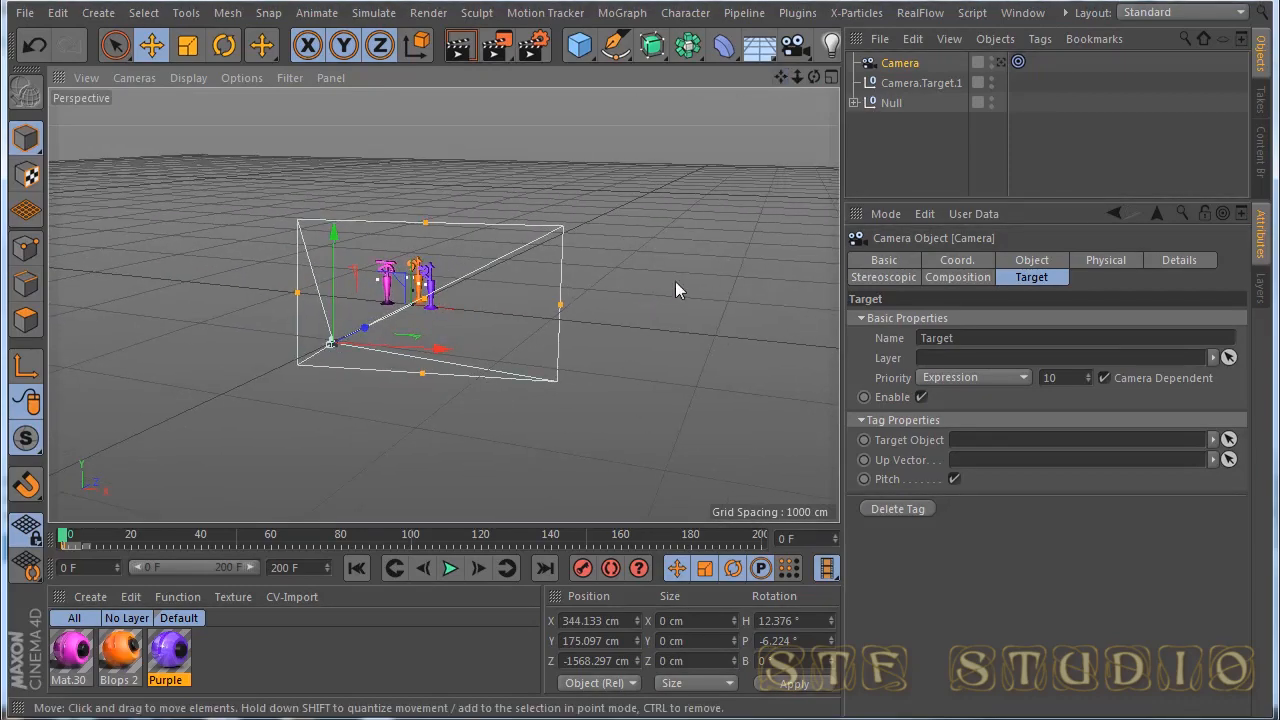
pyautogui.scroll(3, 203, 334)
pyautogui.moveTo(814, 77)
pyautogui.mouseDown()
pyautogui.moveTo(785, 81)
pyautogui.moveTo(806, 86)
pyautogui.mouseUp()
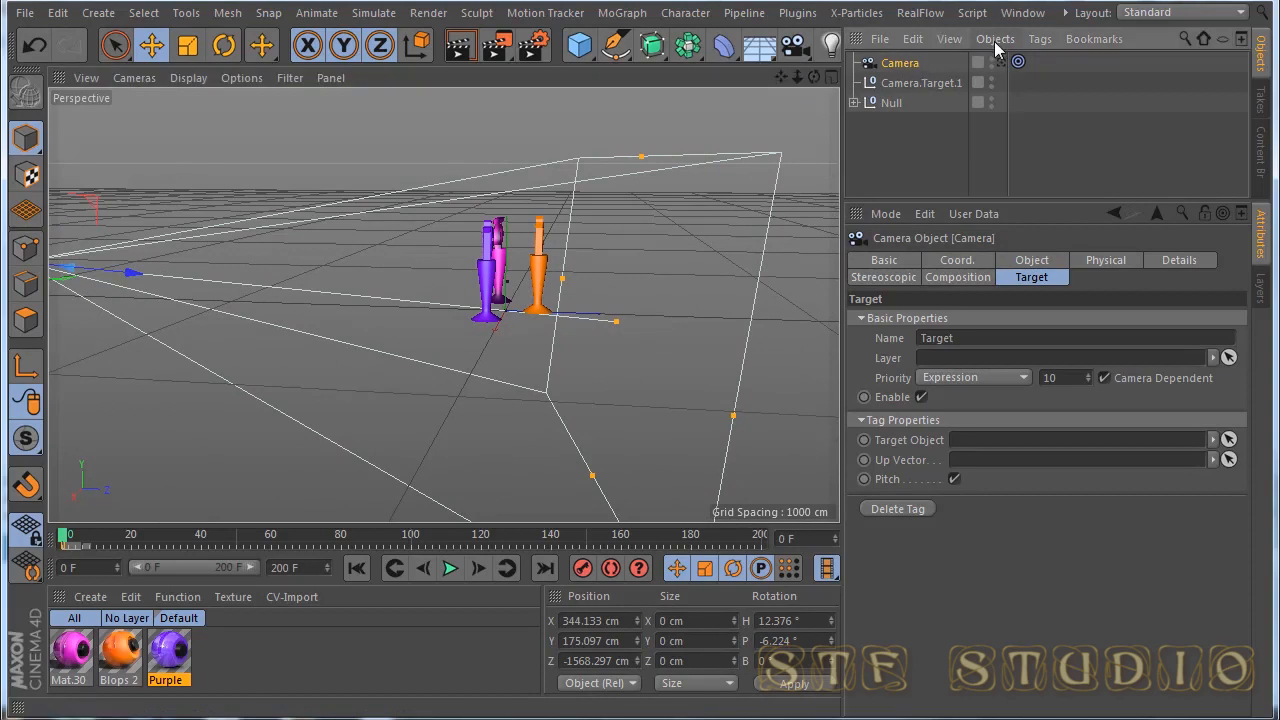
# Step: Check the camera's Target tag and assign the vases' parent Null as the camera's Focus Object
pyautogui.click(1018, 61)
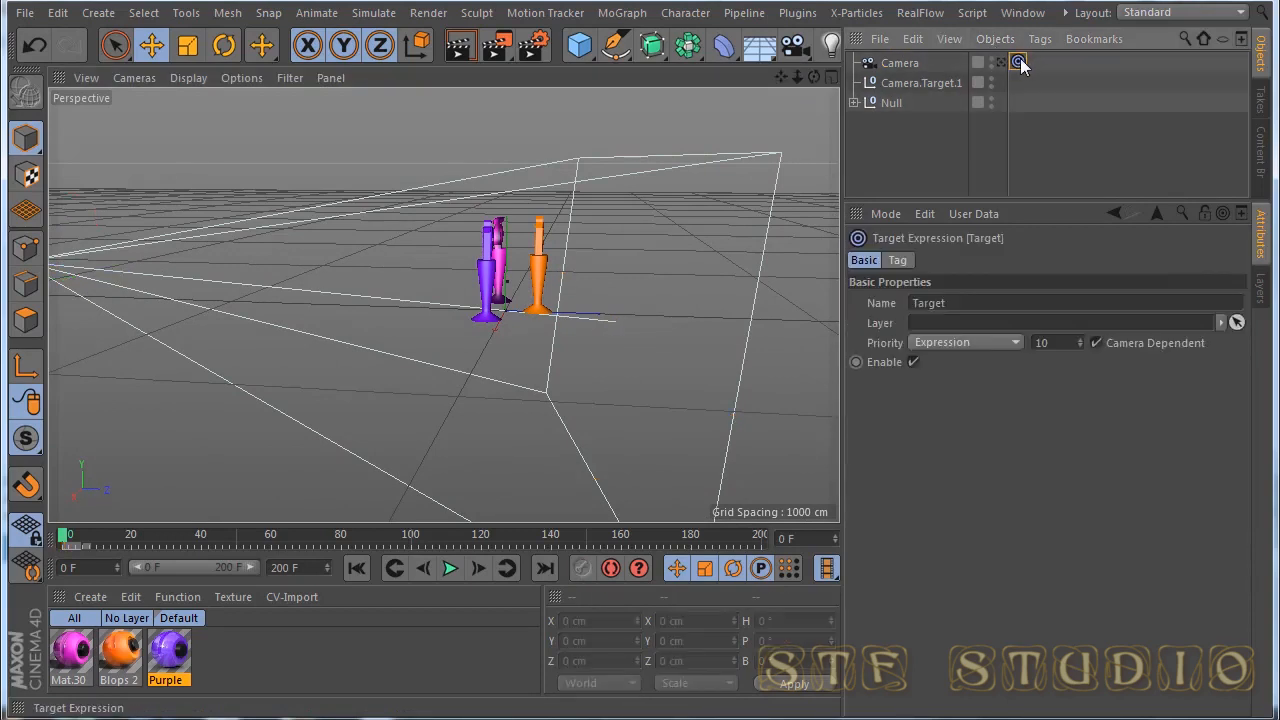
pyautogui.click(895, 62)
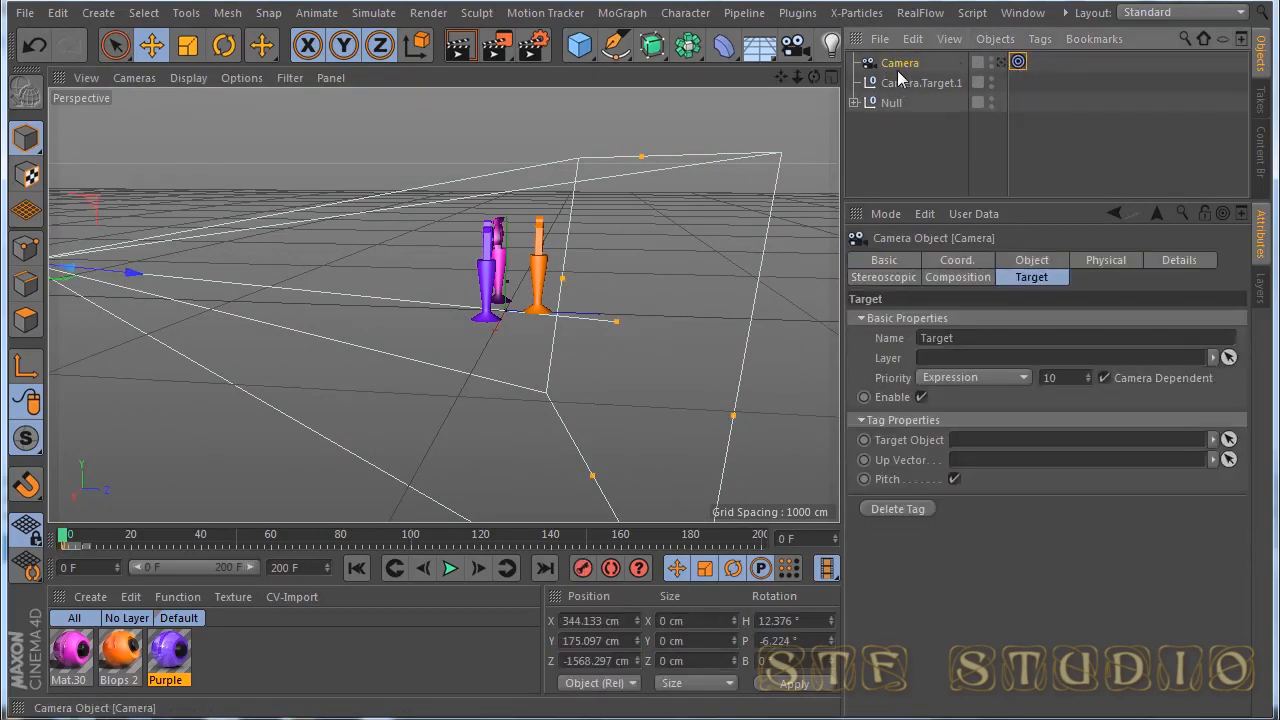
pyautogui.click(1028, 261)
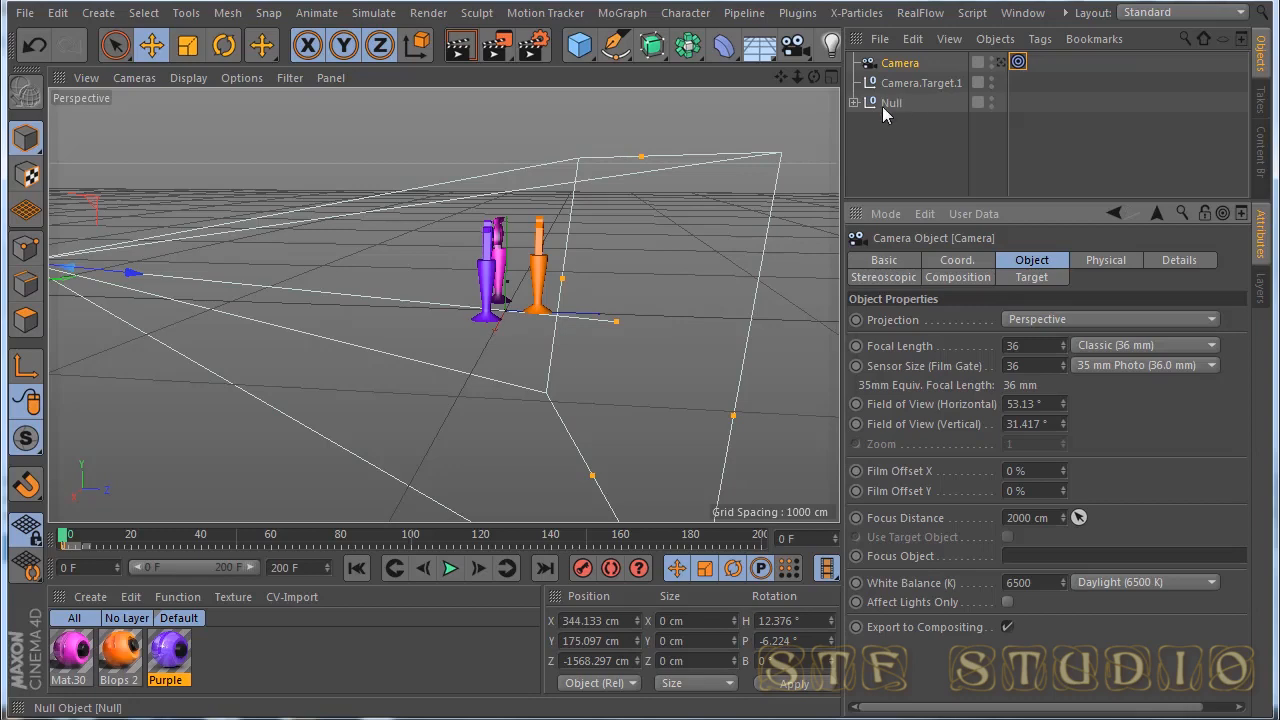
pyautogui.moveTo(882, 104); pyautogui.dragTo(1030, 556)
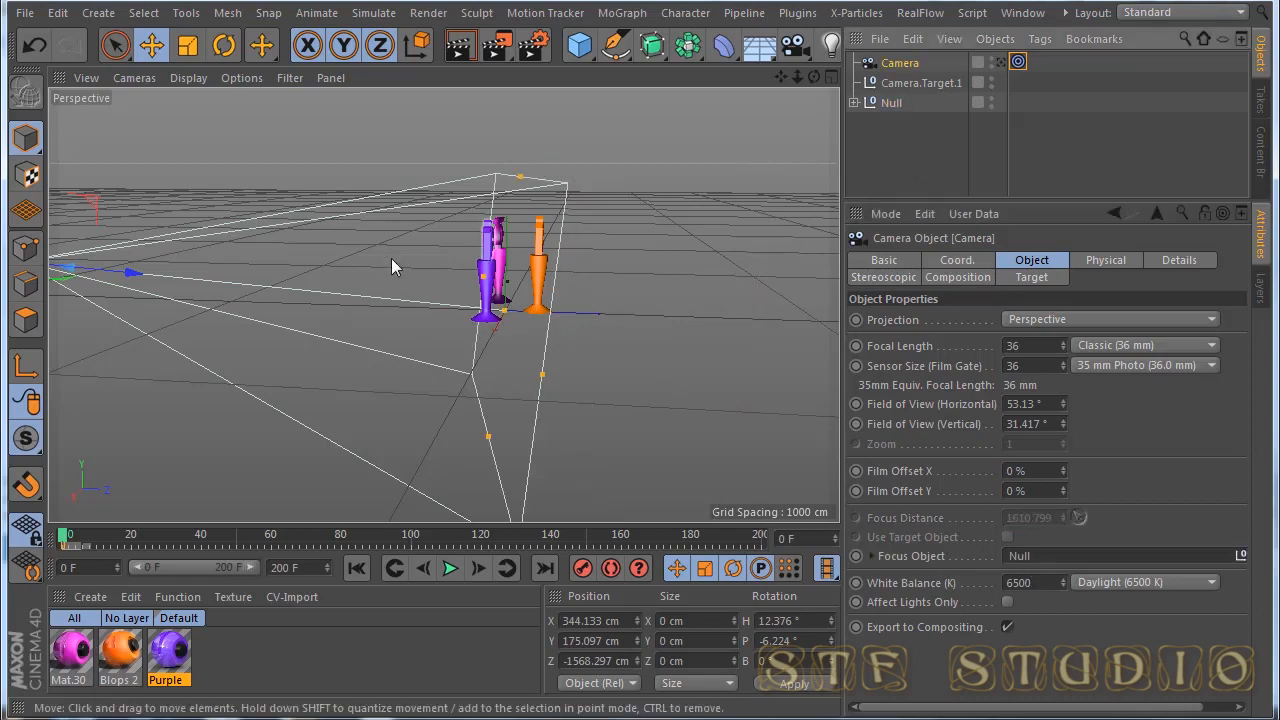
# Step: Move the camera sideways to about X 184, Y 175, Z -1604 cm and open its Target tag settings
pyautogui.moveTo(814, 77); pyautogui.dragTo(896, 84)
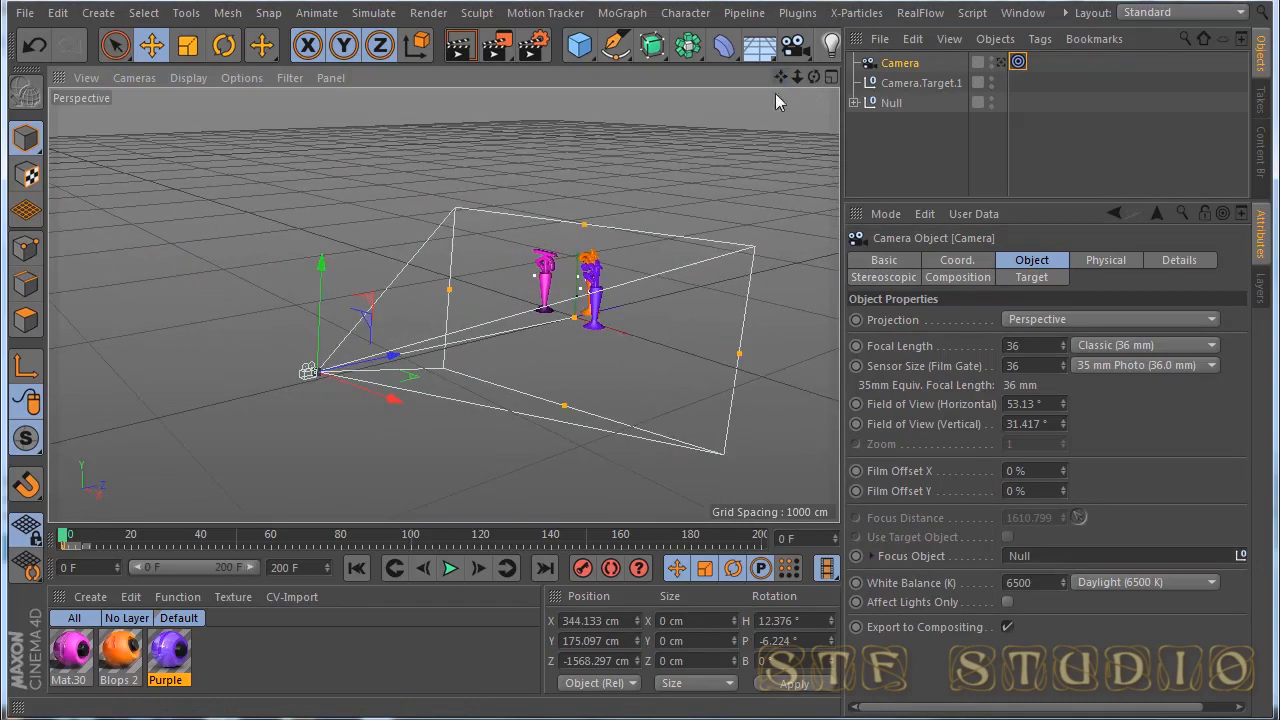
pyautogui.moveTo(378, 399); pyautogui.dragTo(331, 377)
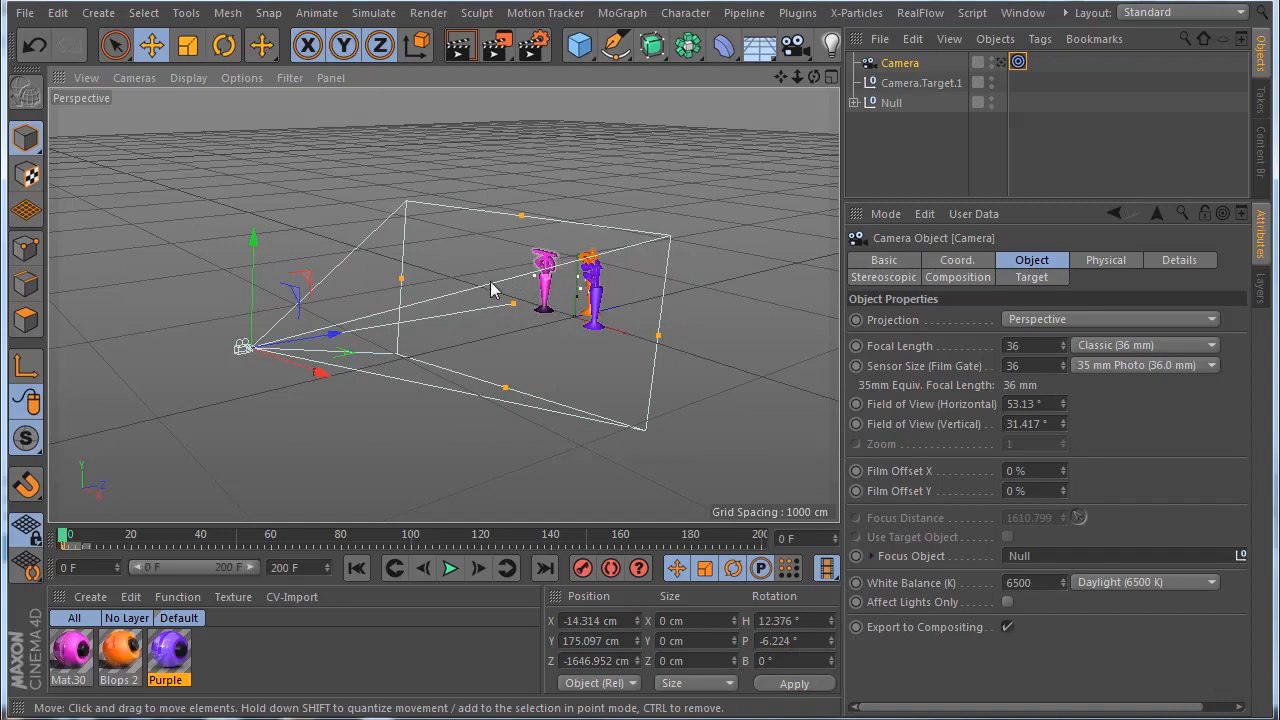
pyautogui.moveTo(323, 378); pyautogui.dragTo(388, 416)
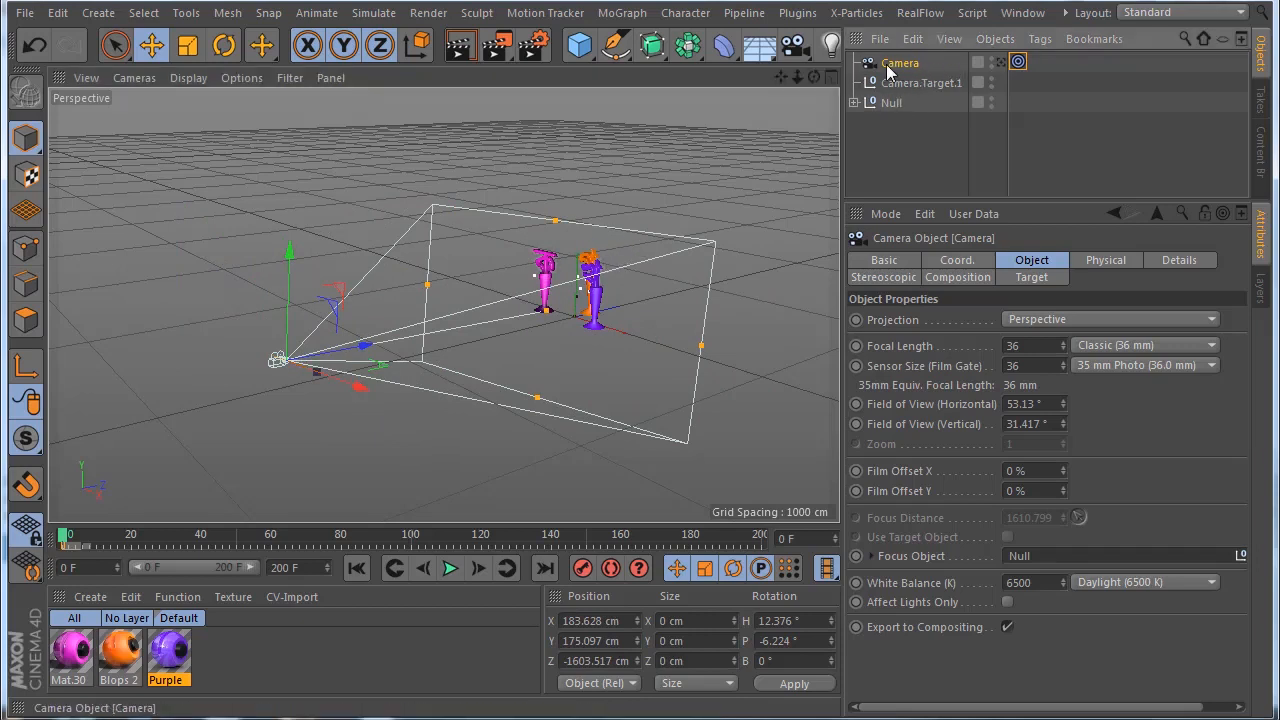
pyautogui.click(1031, 278)
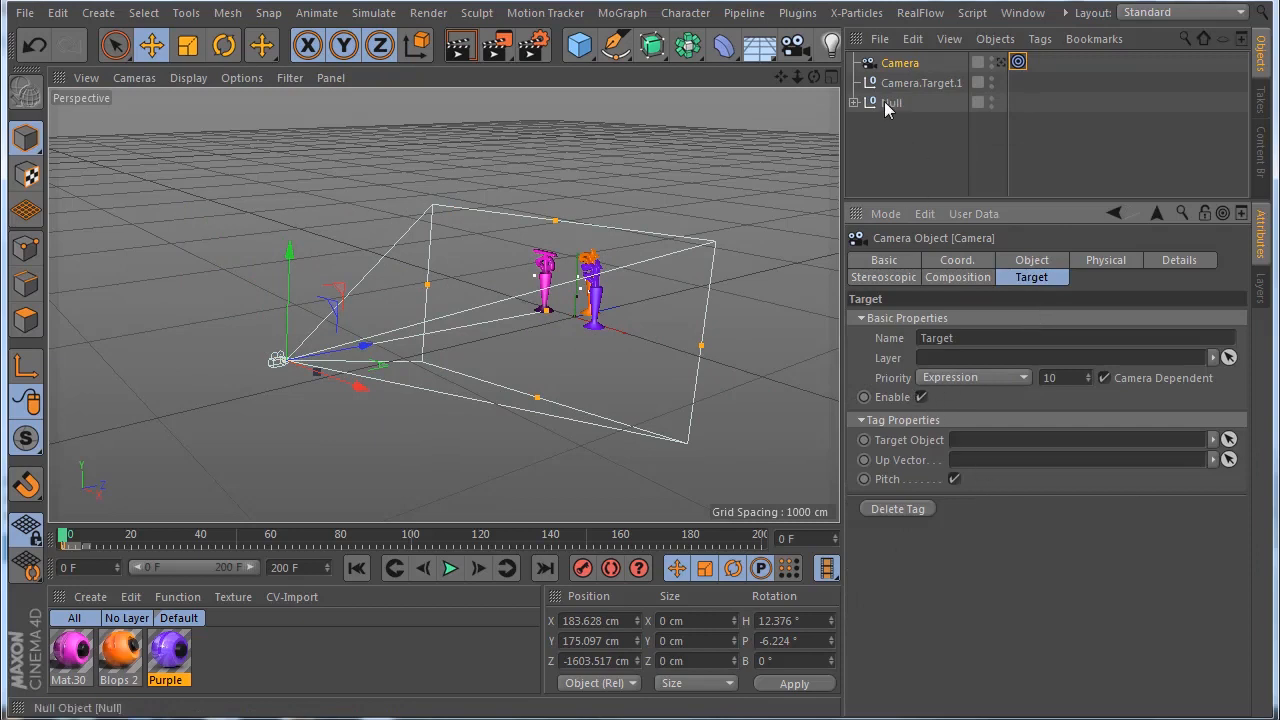
# Step: Assign the vases' parent Null as the Target Object of the camera's Target tag
pyautogui.click(853, 103)
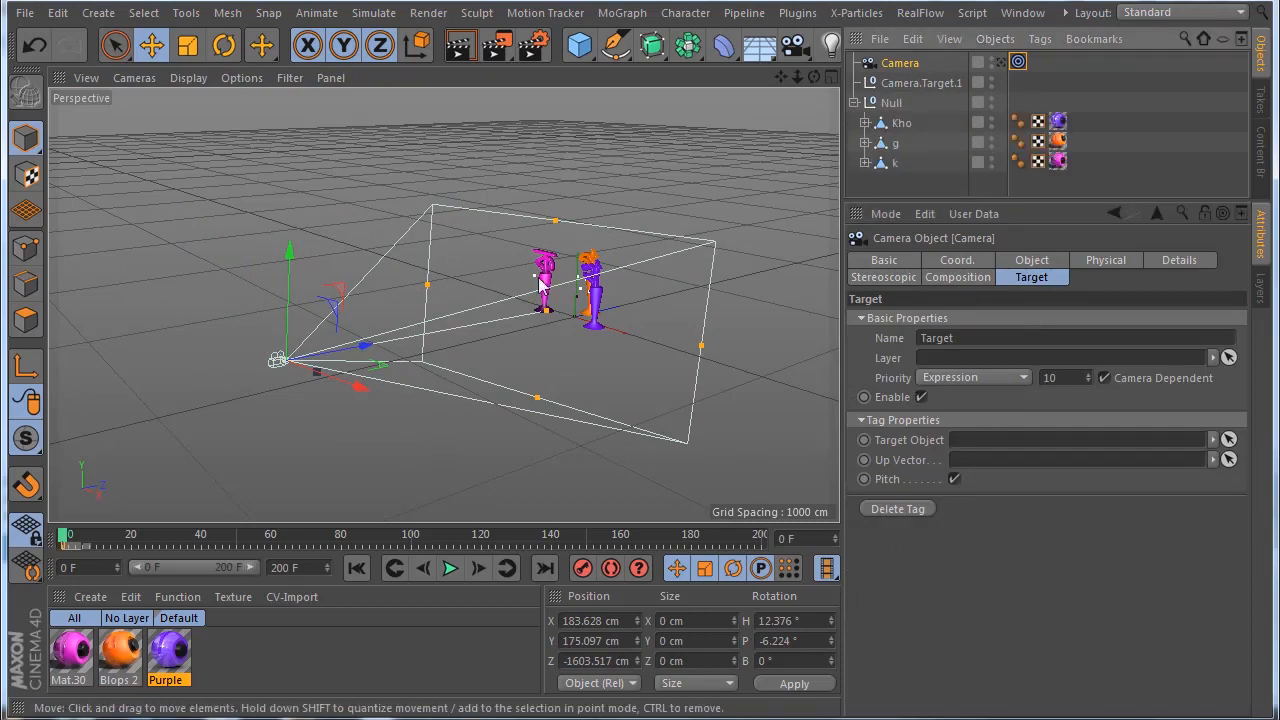
pyautogui.click(854, 103)
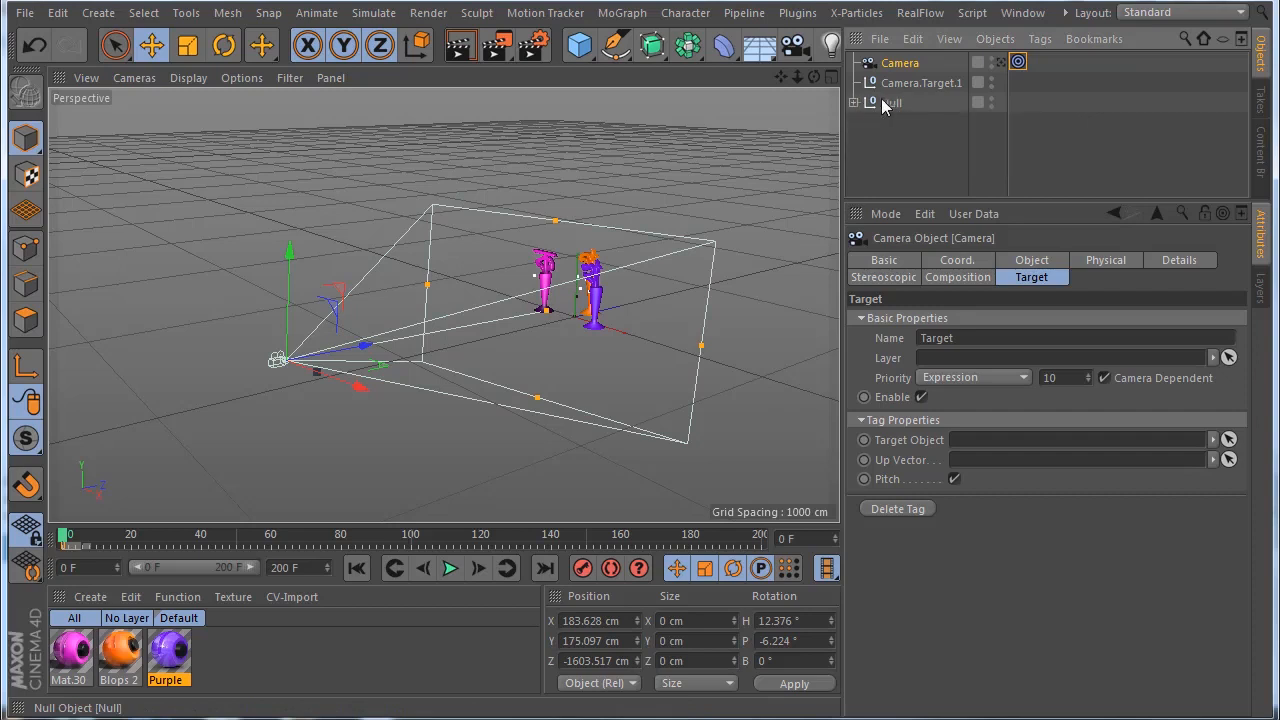
pyautogui.moveTo(963, 407); pyautogui.dragTo(975, 441)
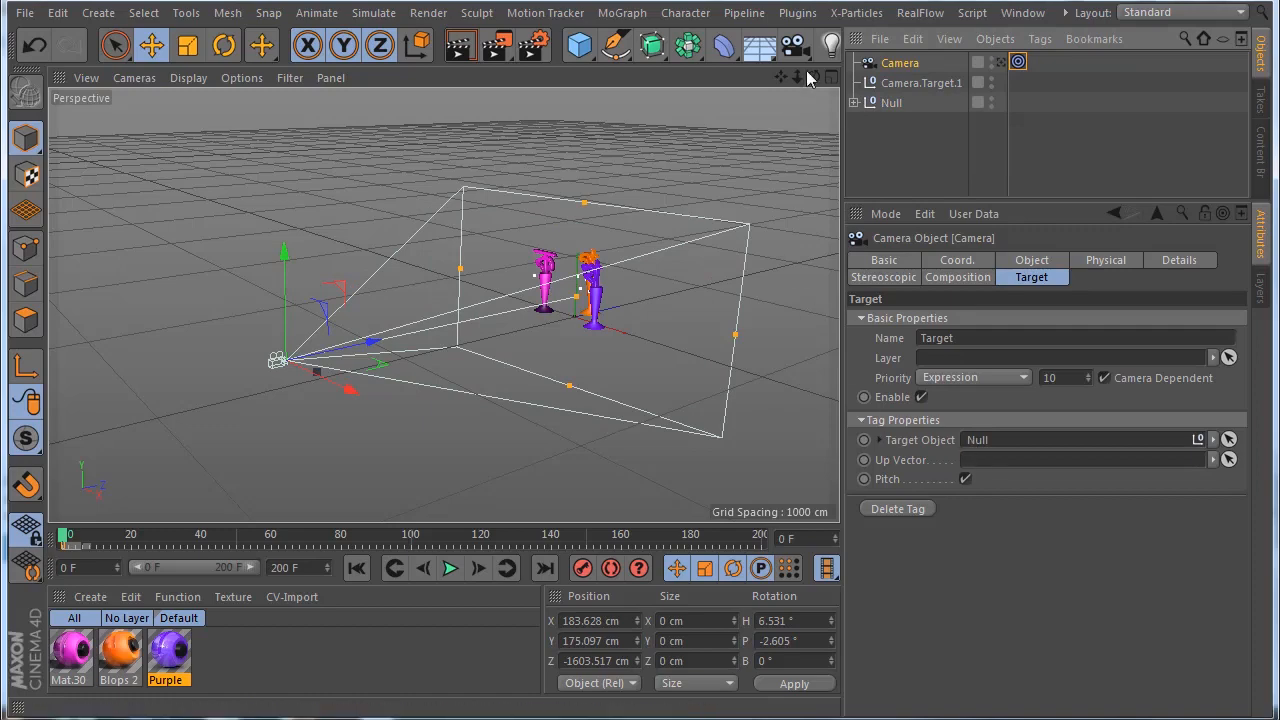
# Step: Move the camera around the vases, ending at about X -672, Y 361, Z -1890 cm, and keyframe its position at frame 0
pyautogui.moveTo(812, 82); pyautogui.dragTo(816, 95)
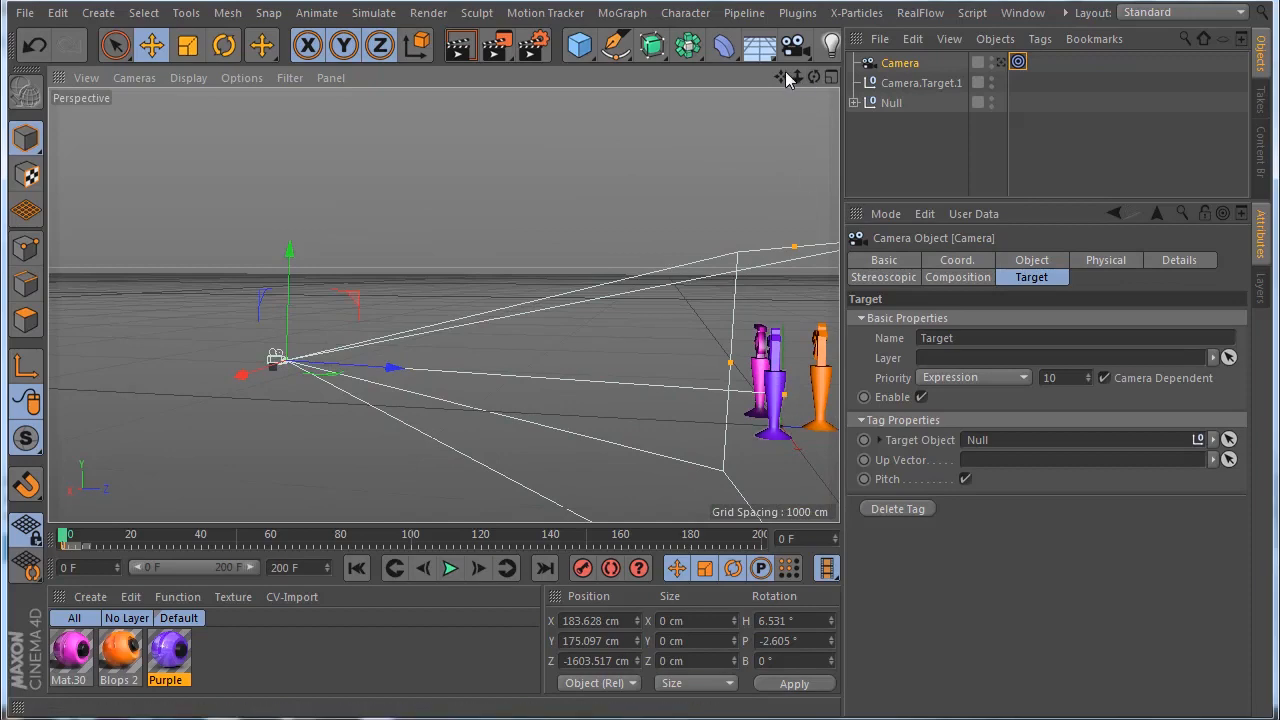
pyautogui.moveTo(781, 77)
pyautogui.mouseDown()
pyautogui.moveTo(742, 80)
pyautogui.moveTo(766, 41)
pyautogui.moveTo(832, 80)
pyautogui.moveTo(930, 108)
pyautogui.moveTo(905, 132)
pyautogui.mouseUp()
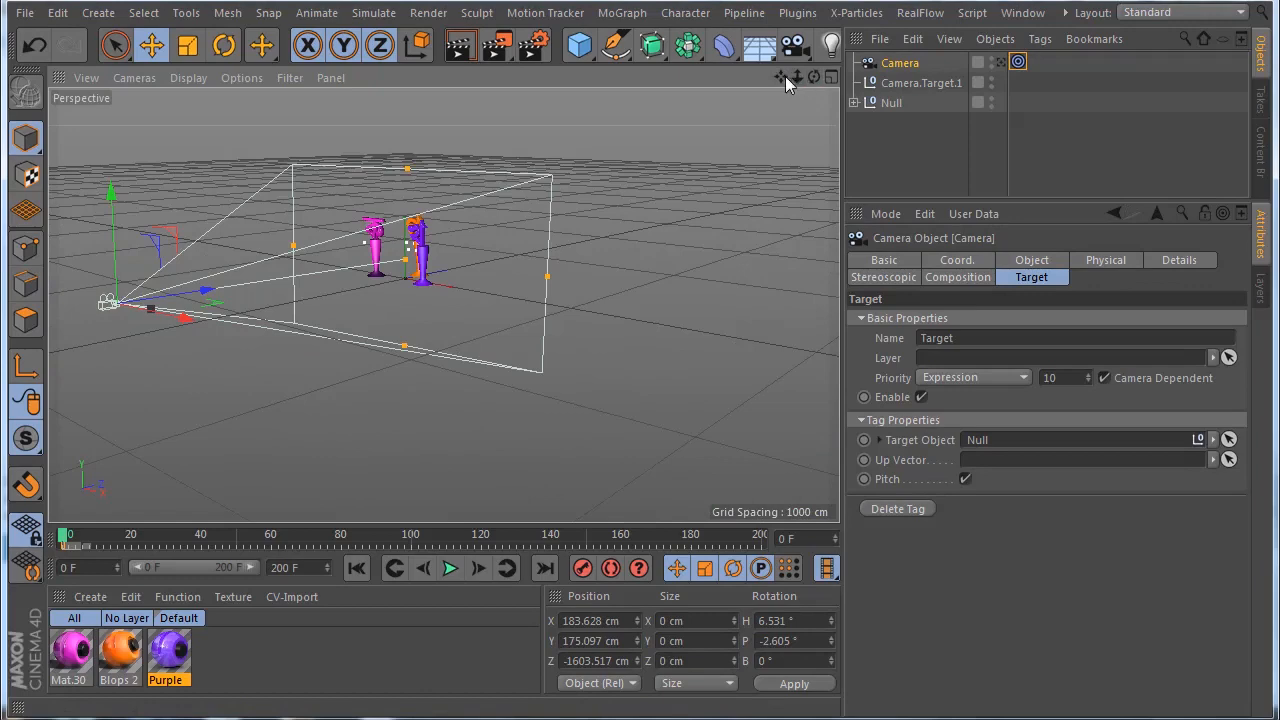
pyautogui.moveTo(785, 76); pyautogui.dragTo(912, 114)
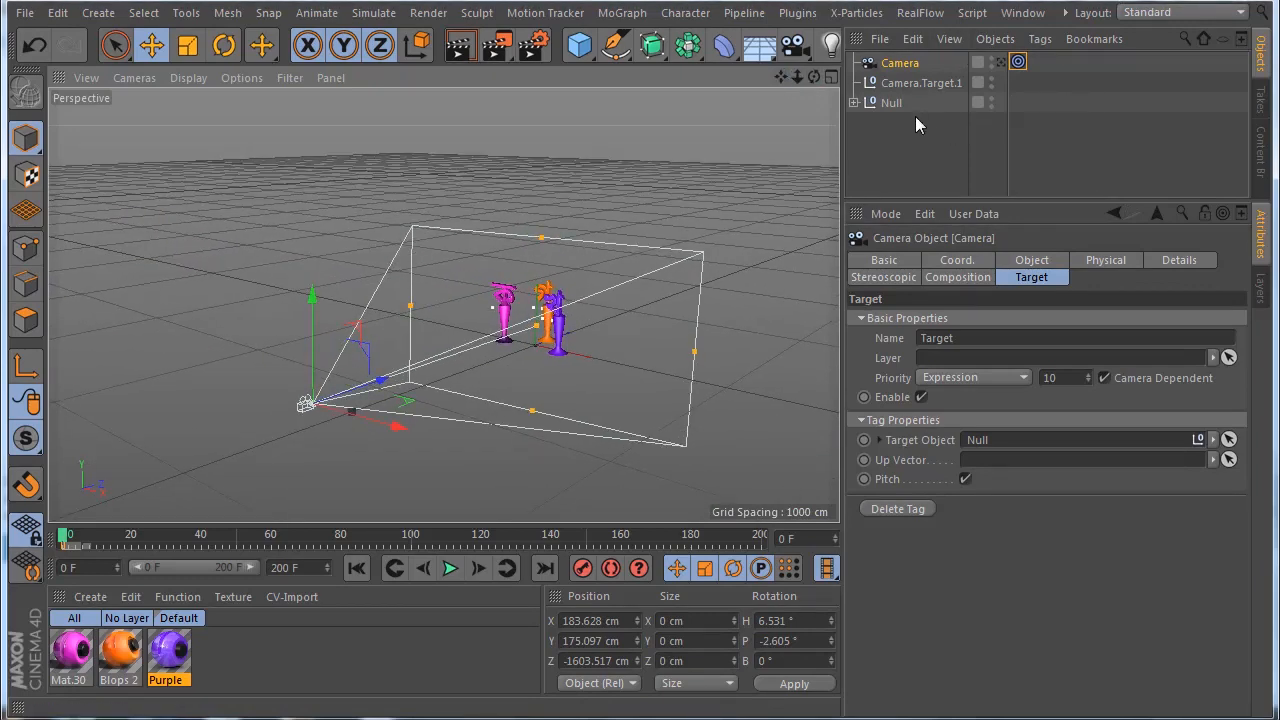
pyautogui.moveTo(400, 429); pyautogui.dragTo(490, 425)
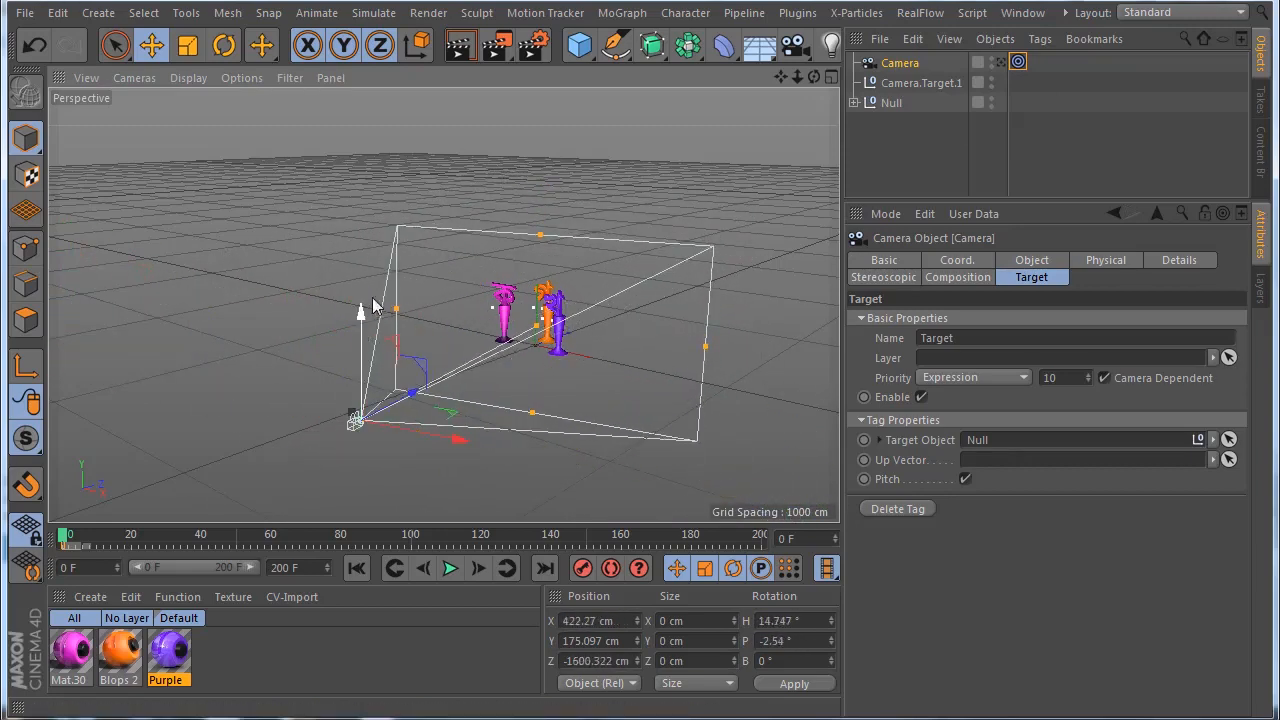
pyautogui.moveTo(373, 305); pyautogui.dragTo(340, 355)
pyautogui.moveTo(414, 383)
pyautogui.mouseDown()
pyautogui.moveTo(277, 353)
pyautogui.moveTo(390, 378)
pyautogui.mouseUp()
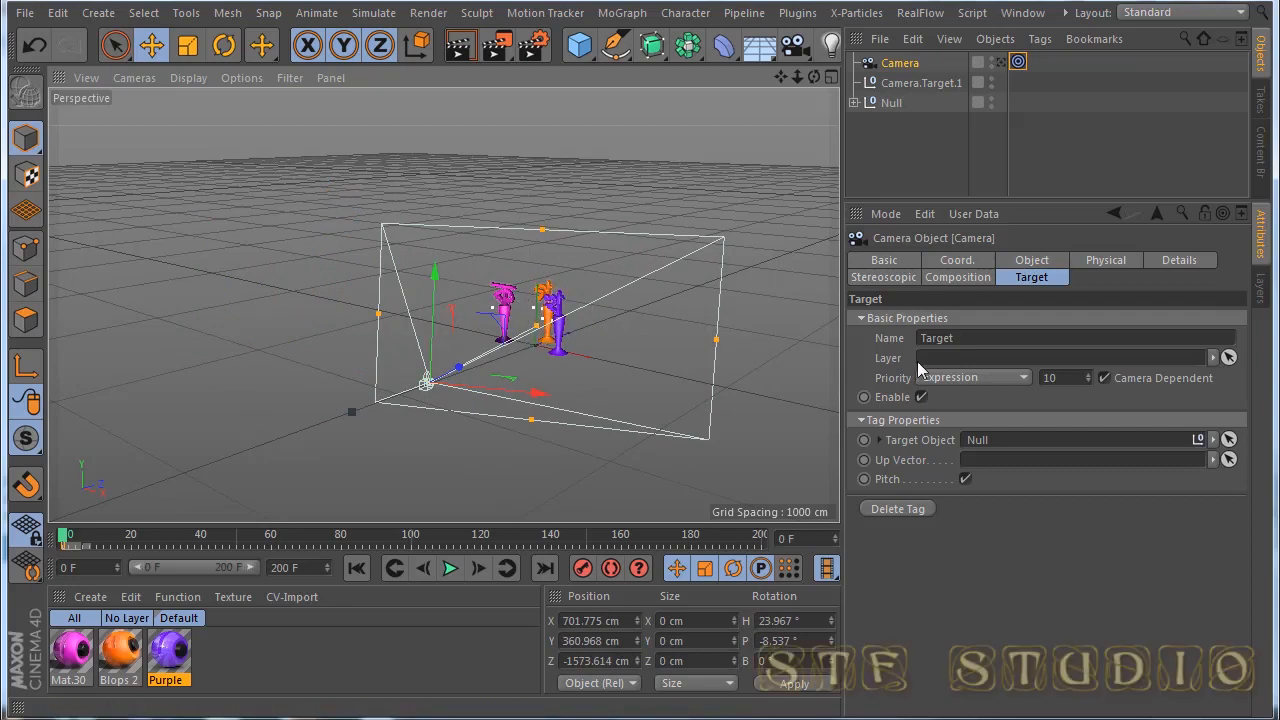
pyautogui.moveTo(545, 385); pyautogui.dragTo(160, 332)
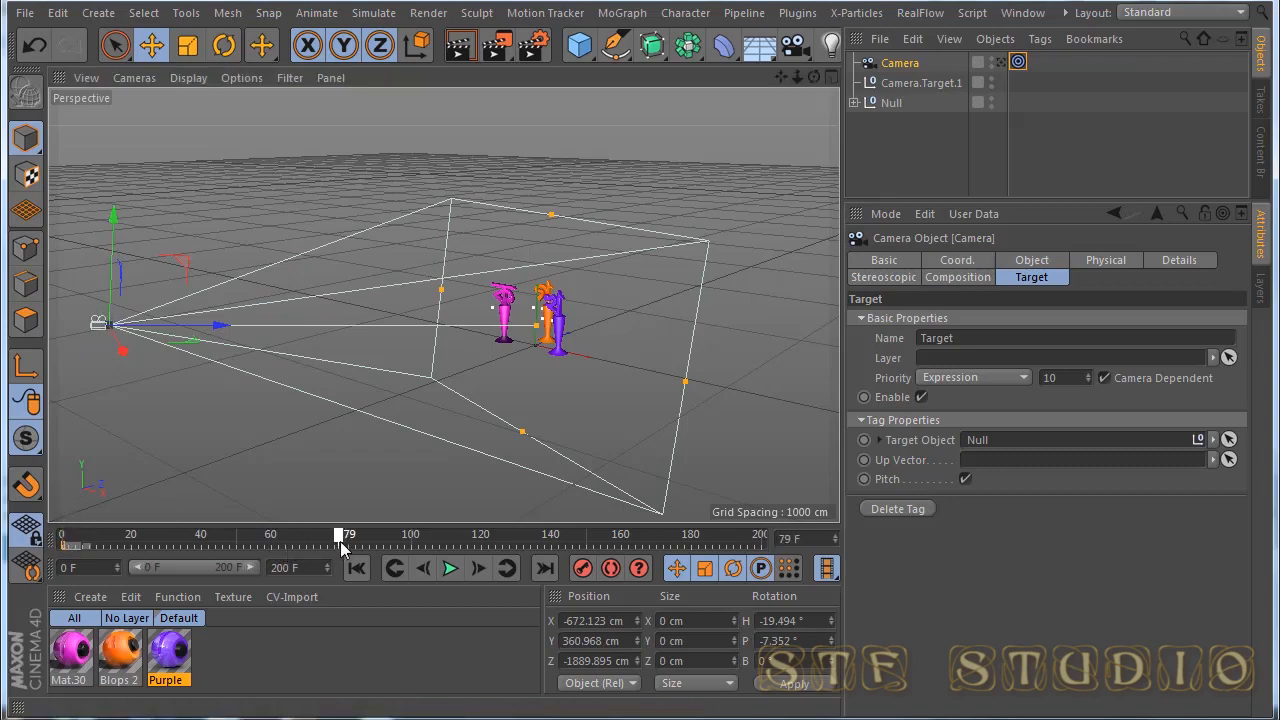
# Step: At frame 79, move the camera to about X 1135, Y 605, Z -2421 cm and record a position keyframe
pyautogui.moveTo(123, 354); pyautogui.dragTo(527, 456)
pyautogui.moveTo(291, 451); pyautogui.dragTo(271, 313)
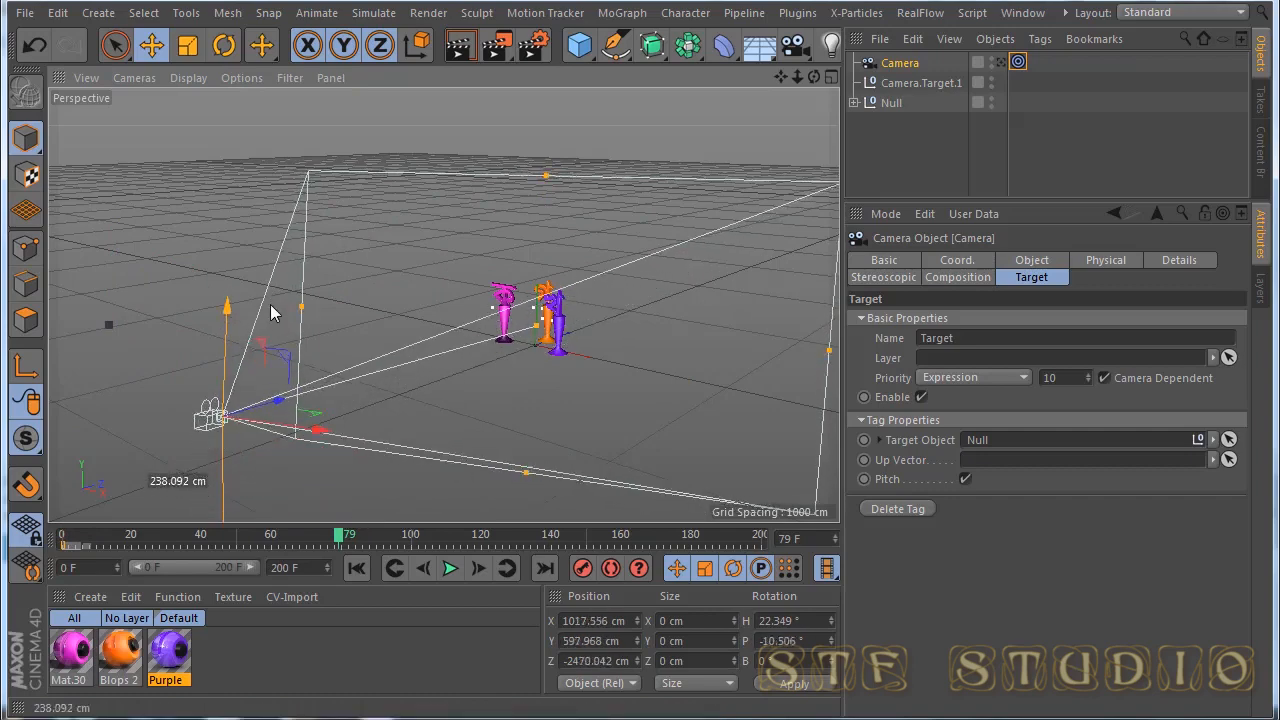
pyautogui.moveTo(331, 434); pyautogui.dragTo(390, 432)
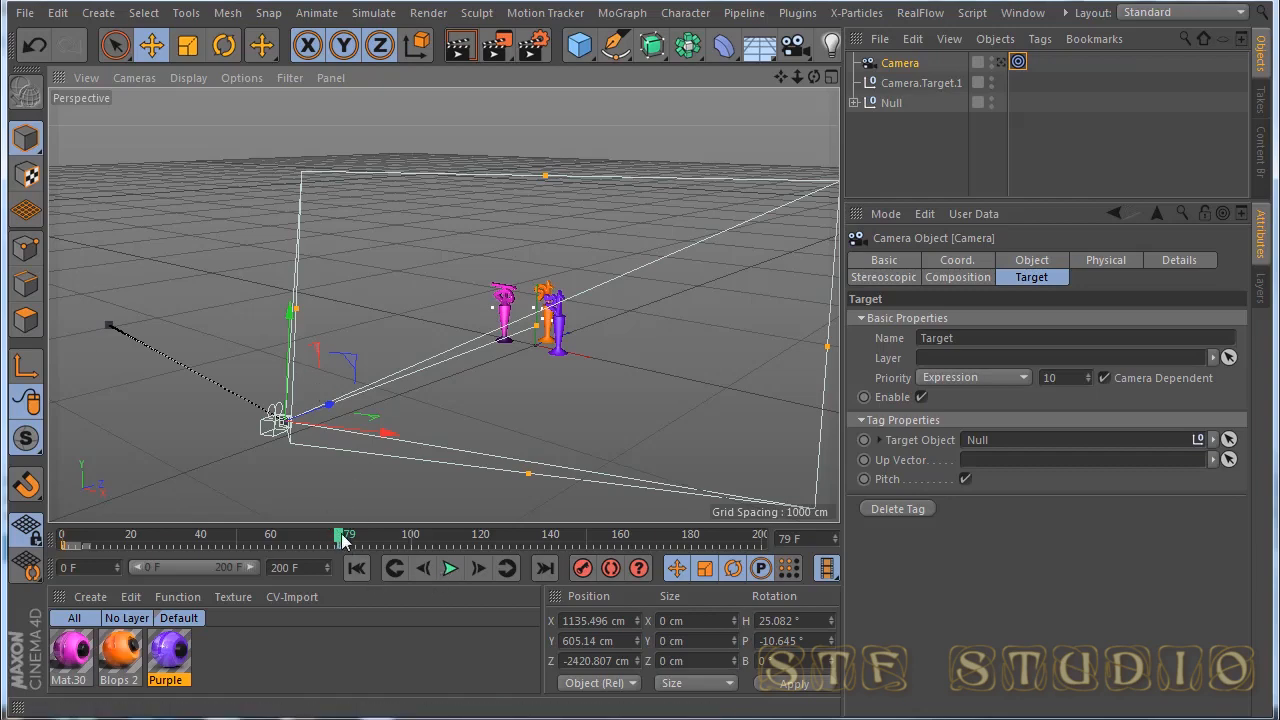
# Step: At frame 140, move the camera to about X 1606, Y 666, Z -2188 cm and record a position keyframe
pyautogui.moveTo(340, 536); pyautogui.dragTo(501, 543)
pyautogui.moveTo(386, 434); pyautogui.dragTo(705, 444)
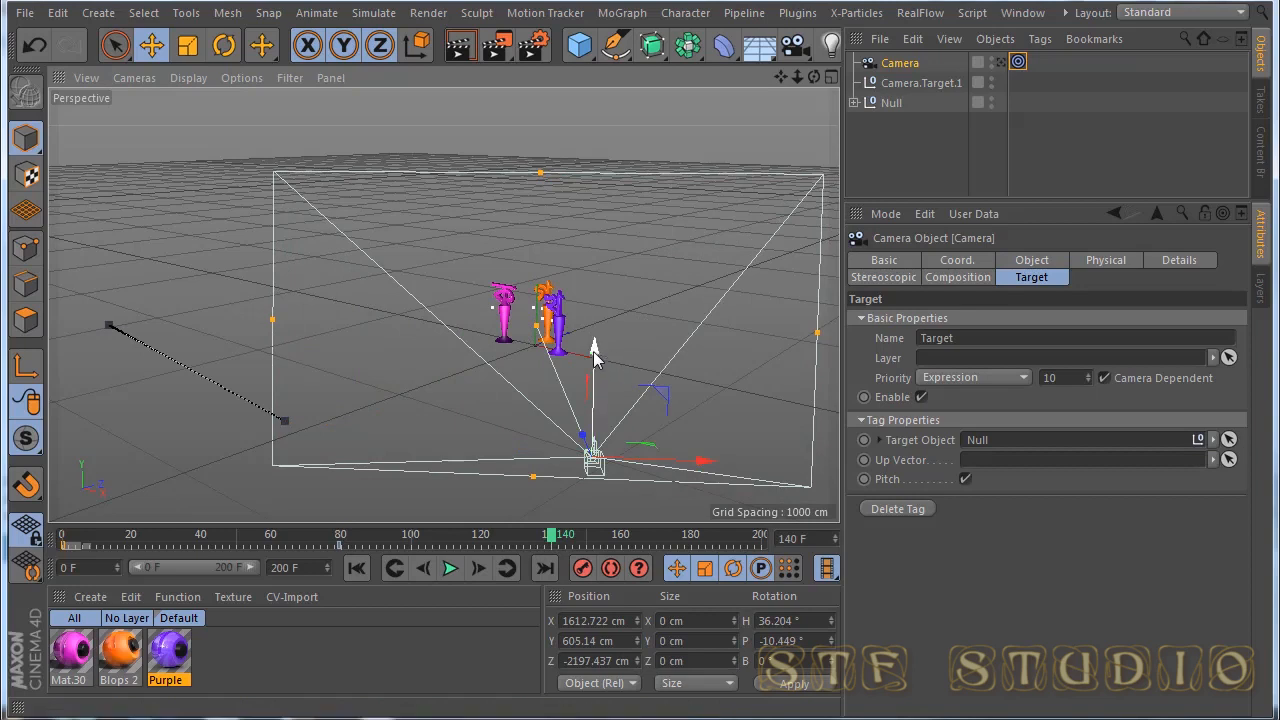
pyautogui.moveTo(597, 349); pyautogui.dragTo(597, 318)
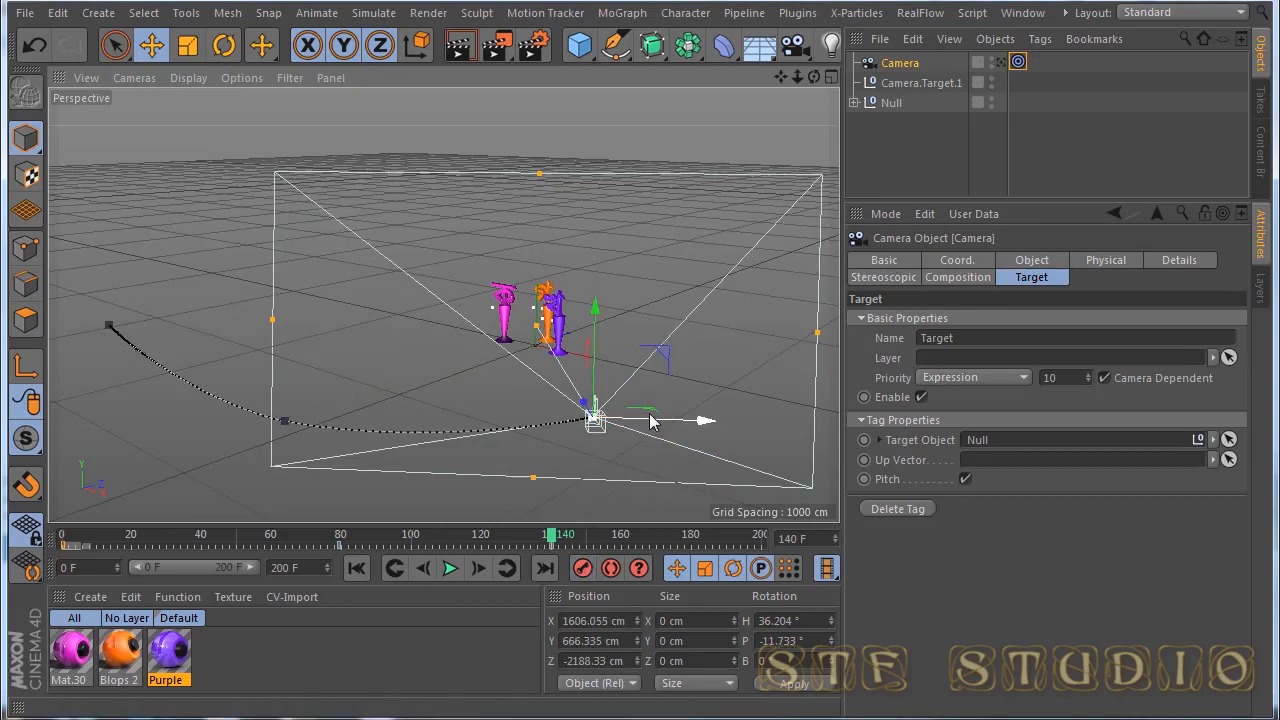
# Step: Look through the camera, play the animation from frame 0 and scrub the timeline to check how the vases stay targeted
pyautogui.click(1000, 62)
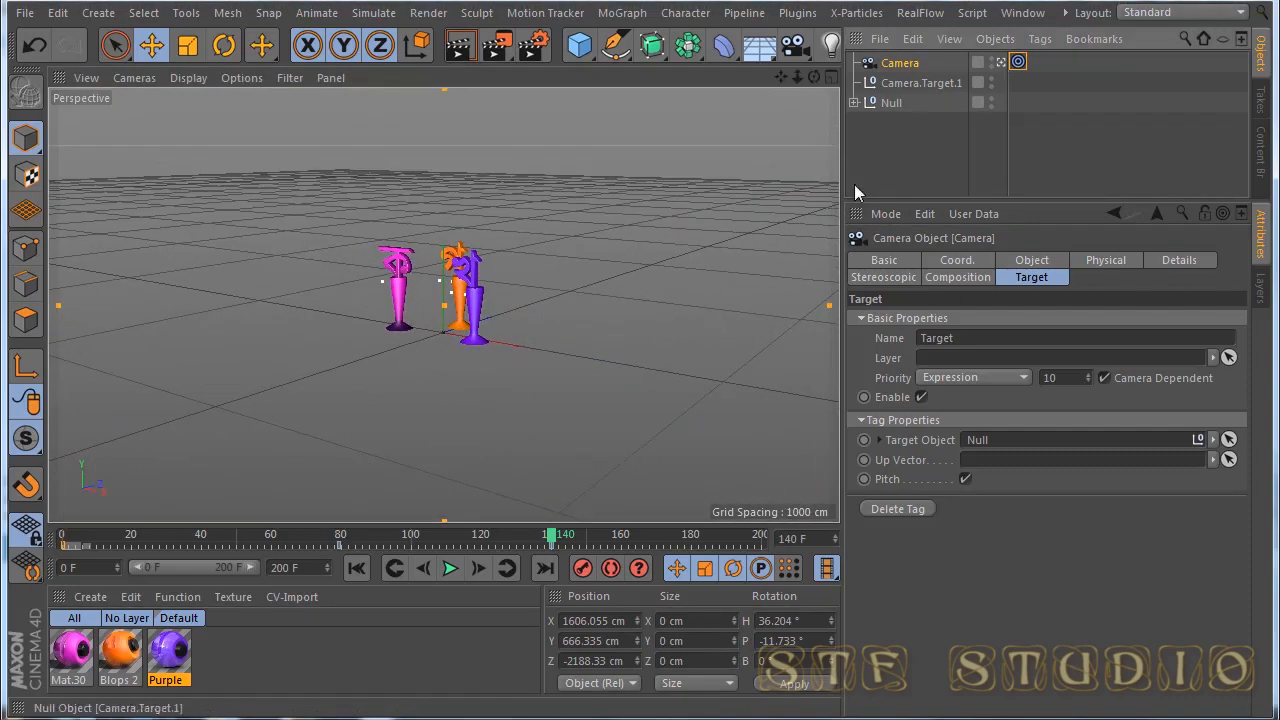
pyautogui.click(355, 569)
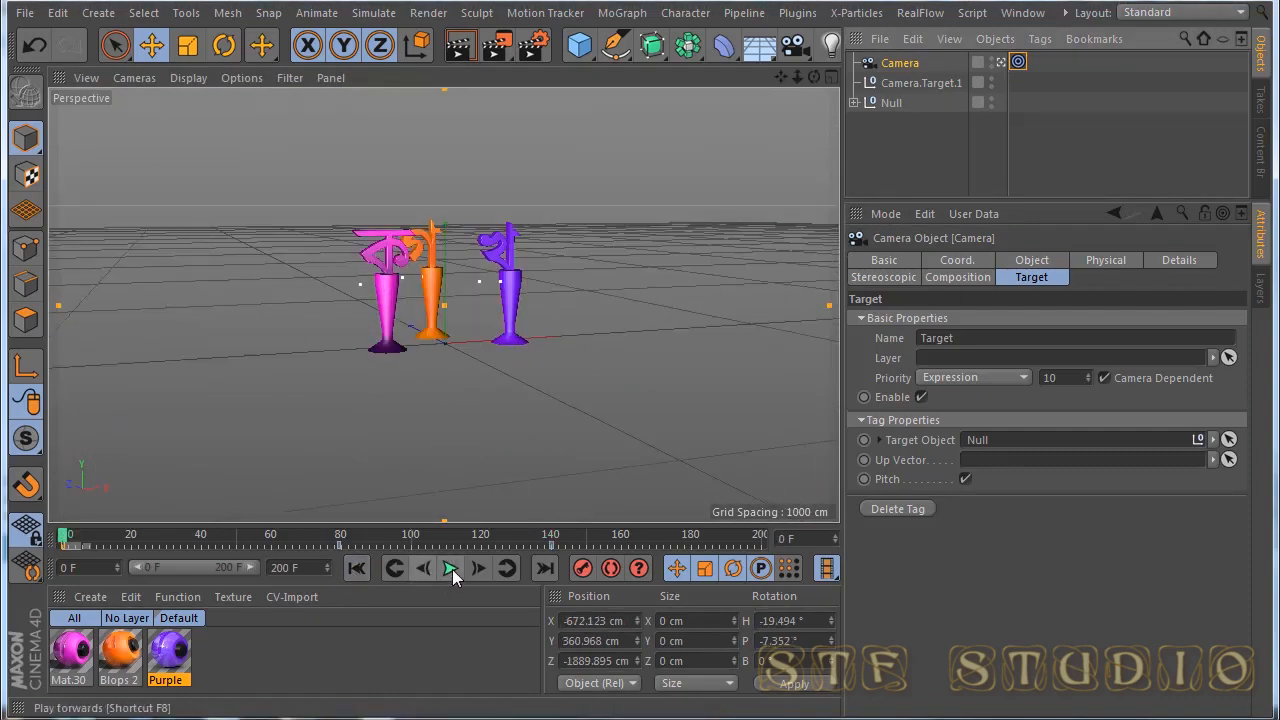
pyautogui.click(452, 569)
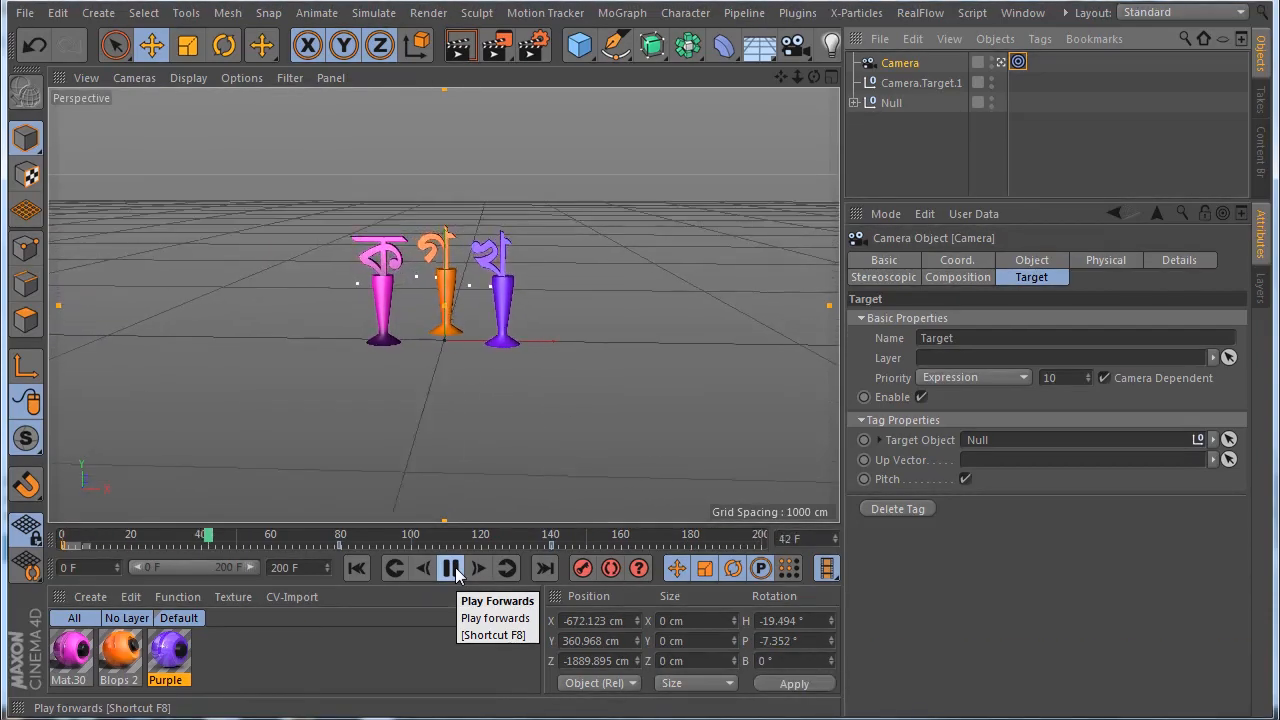
pyautogui.click(453, 569)
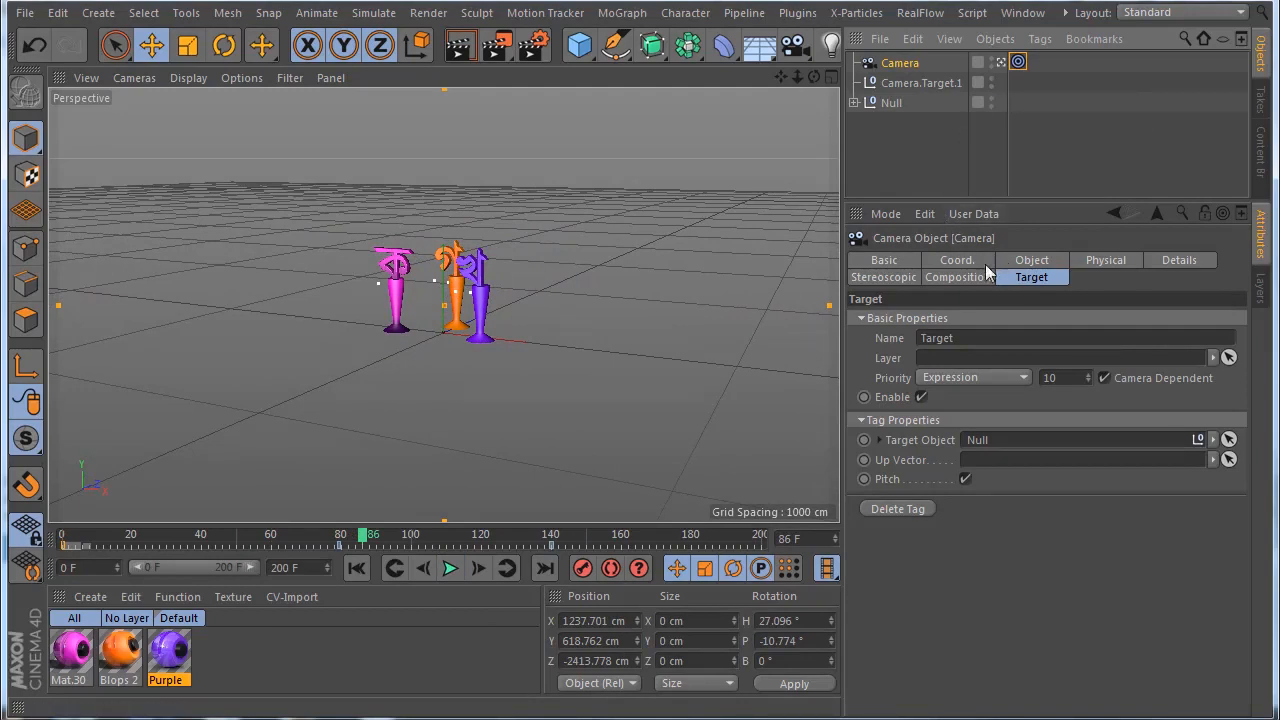
pyautogui.moveTo(364, 537); pyautogui.dragTo(590, 537)
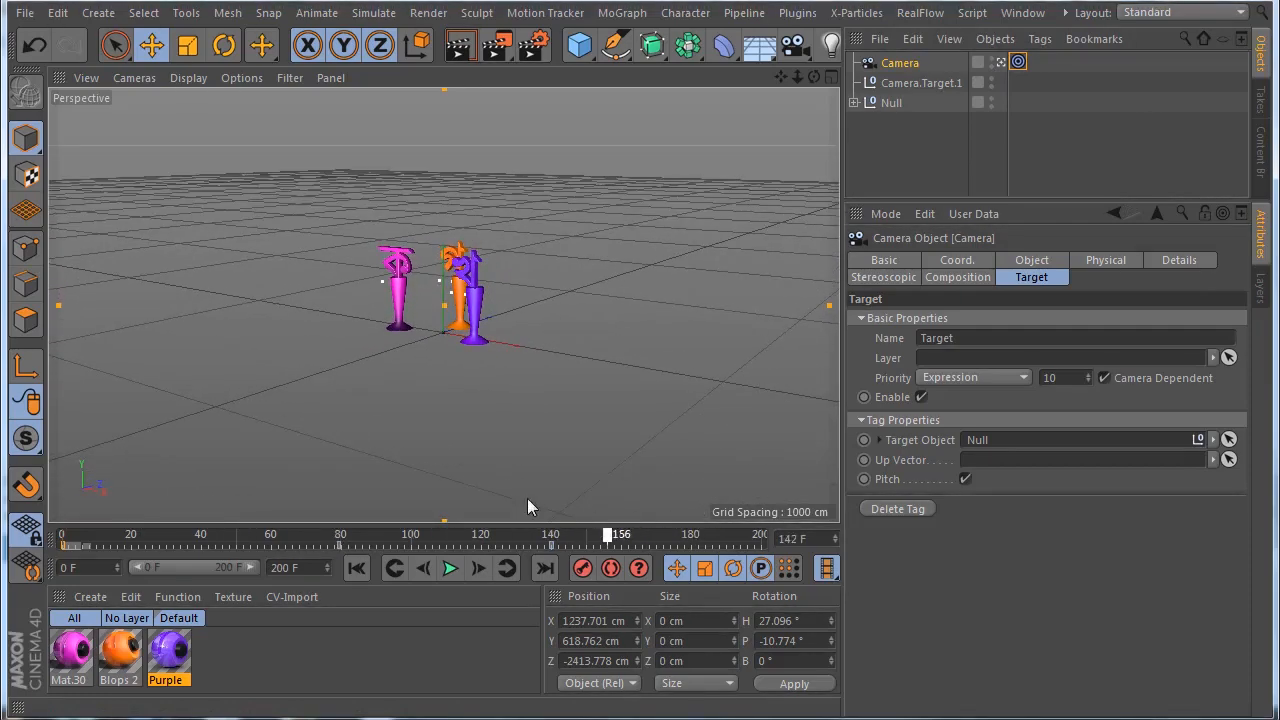
pyautogui.moveTo(527, 498); pyautogui.dragTo(656, 462)
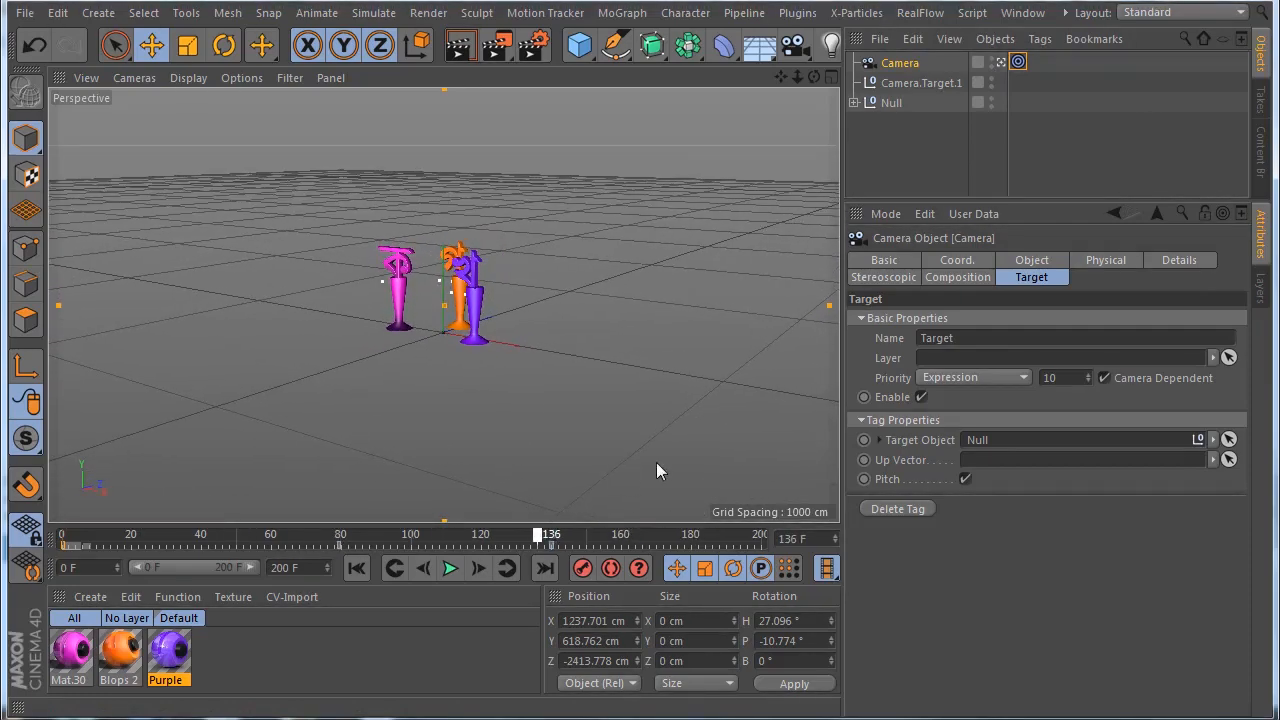
# Step: Move the Camera.Target.1 null along X to about -48 cm and orbit the camera view to test whether it affects the targeting
pyautogui.click(1018, 63)
pyautogui.click(916, 83)
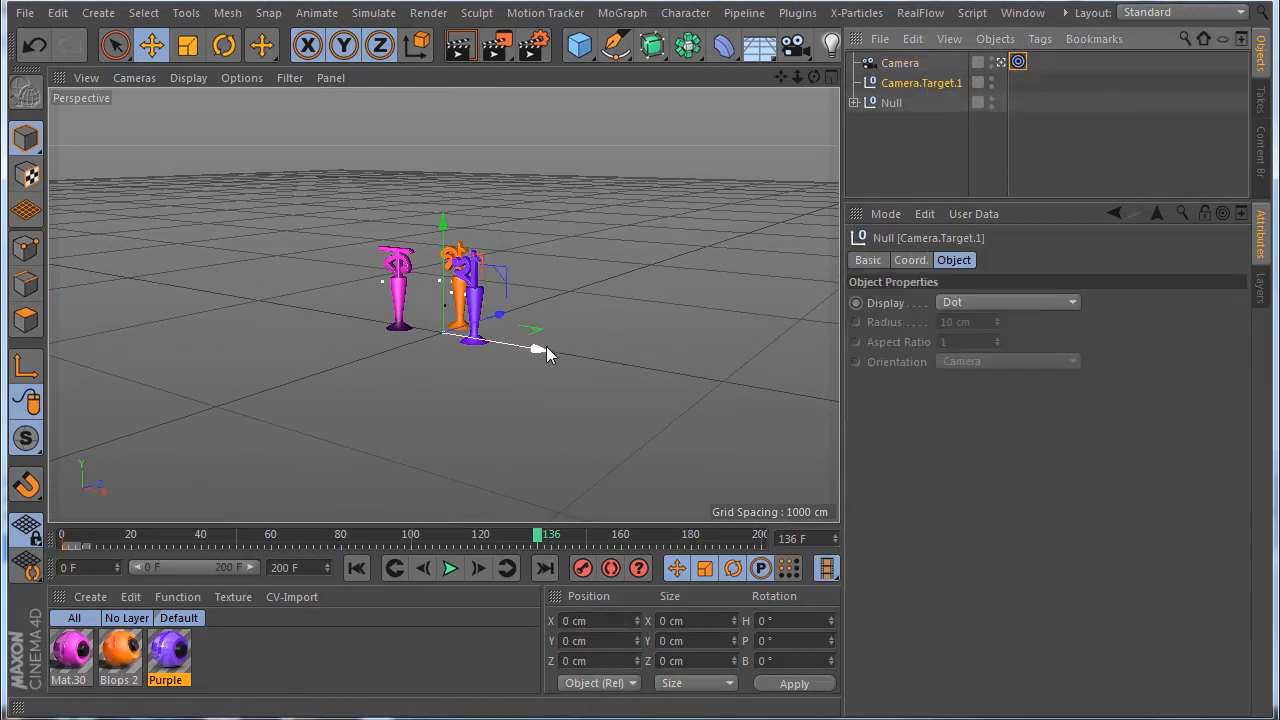
pyautogui.moveTo(546, 346)
pyautogui.mouseDown()
pyautogui.moveTo(495, 349)
pyautogui.moveTo(533, 351)
pyautogui.mouseUp()
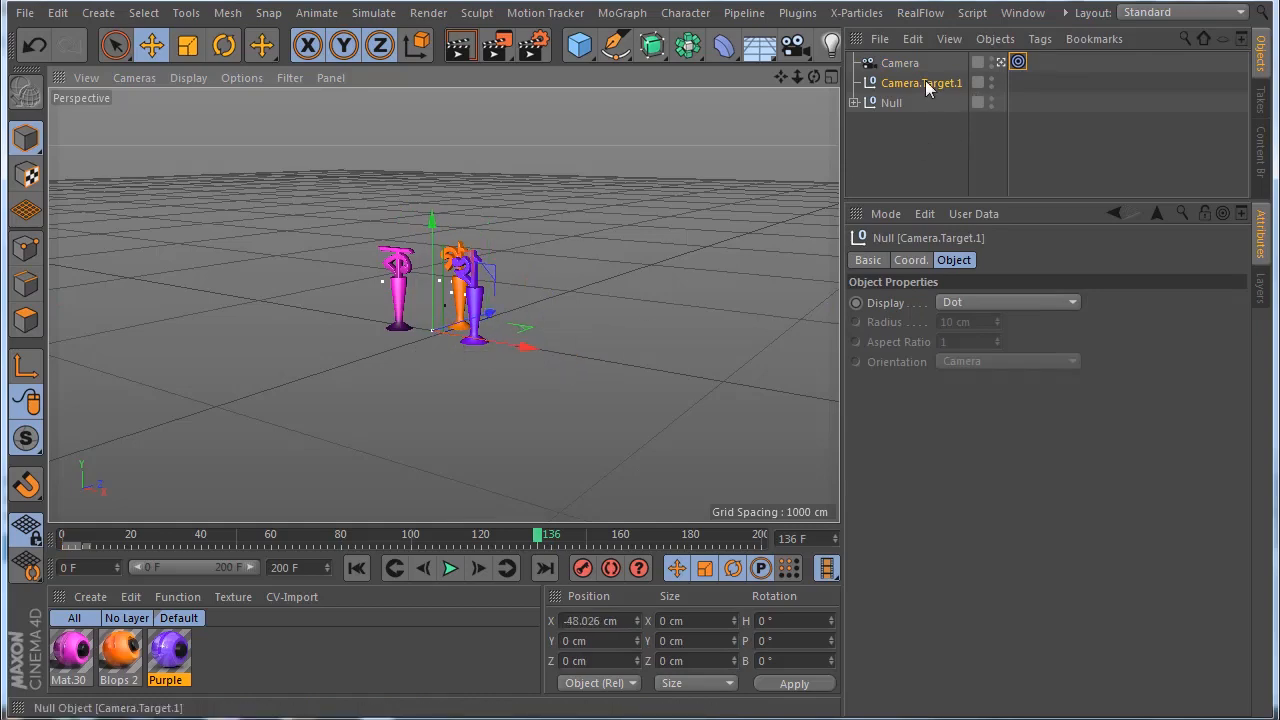
pyautogui.moveTo(816, 76); pyautogui.dragTo(855, 63)
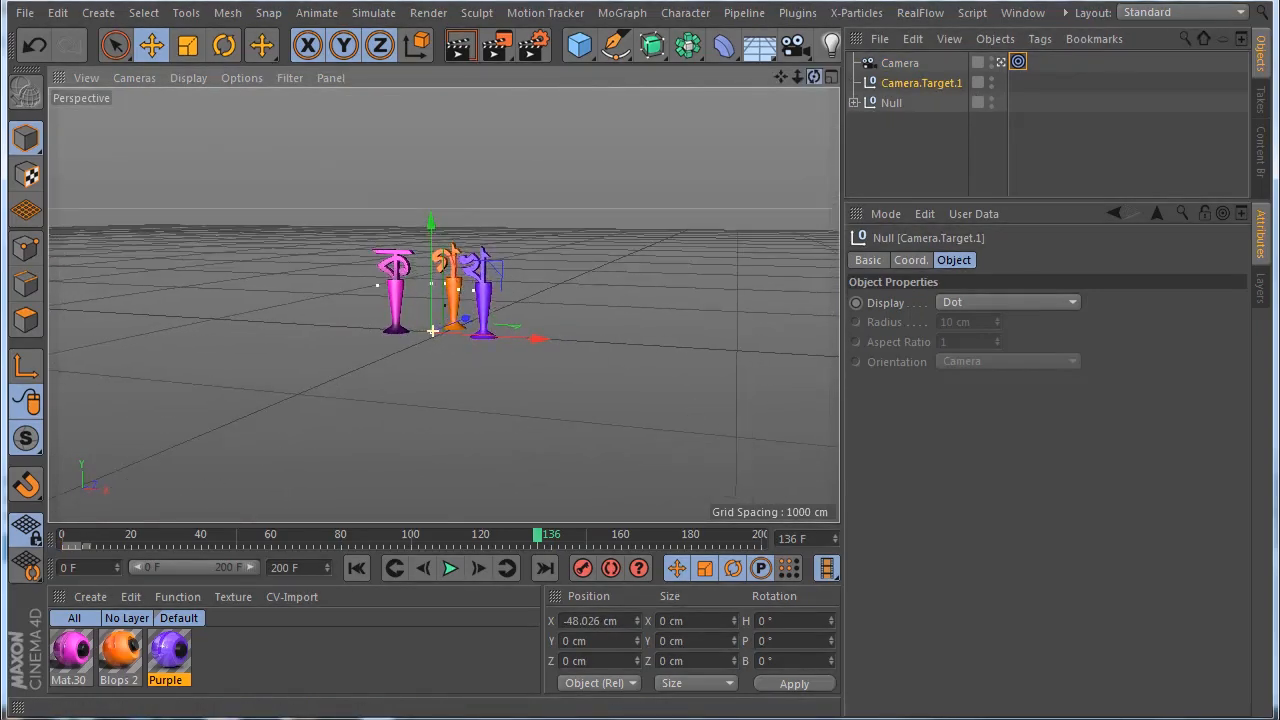
# Step: Select the camera and, at frame 180, shift its view sideways to about X 7, Y 674, Z -2747 cm
pyautogui.click(905, 62)
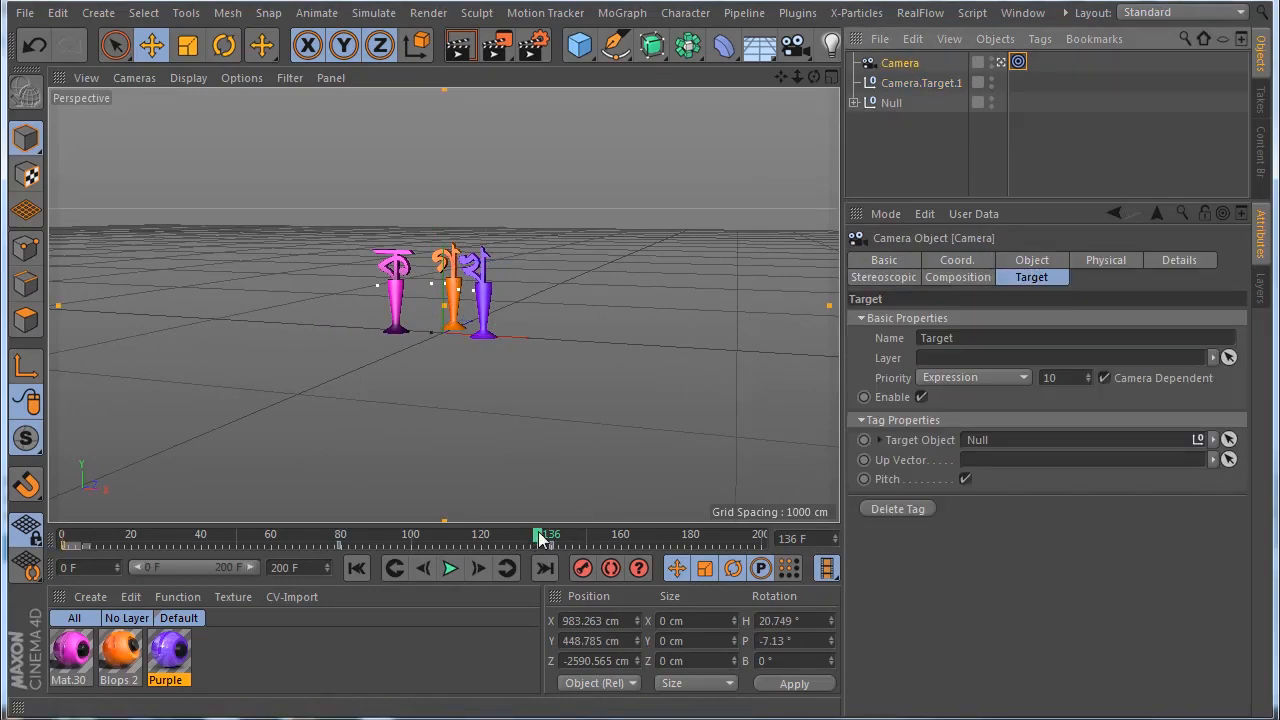
pyautogui.moveTo(540, 538); pyautogui.dragTo(605, 537)
pyautogui.moveTo(735, 537); pyautogui.dragTo(690, 536)
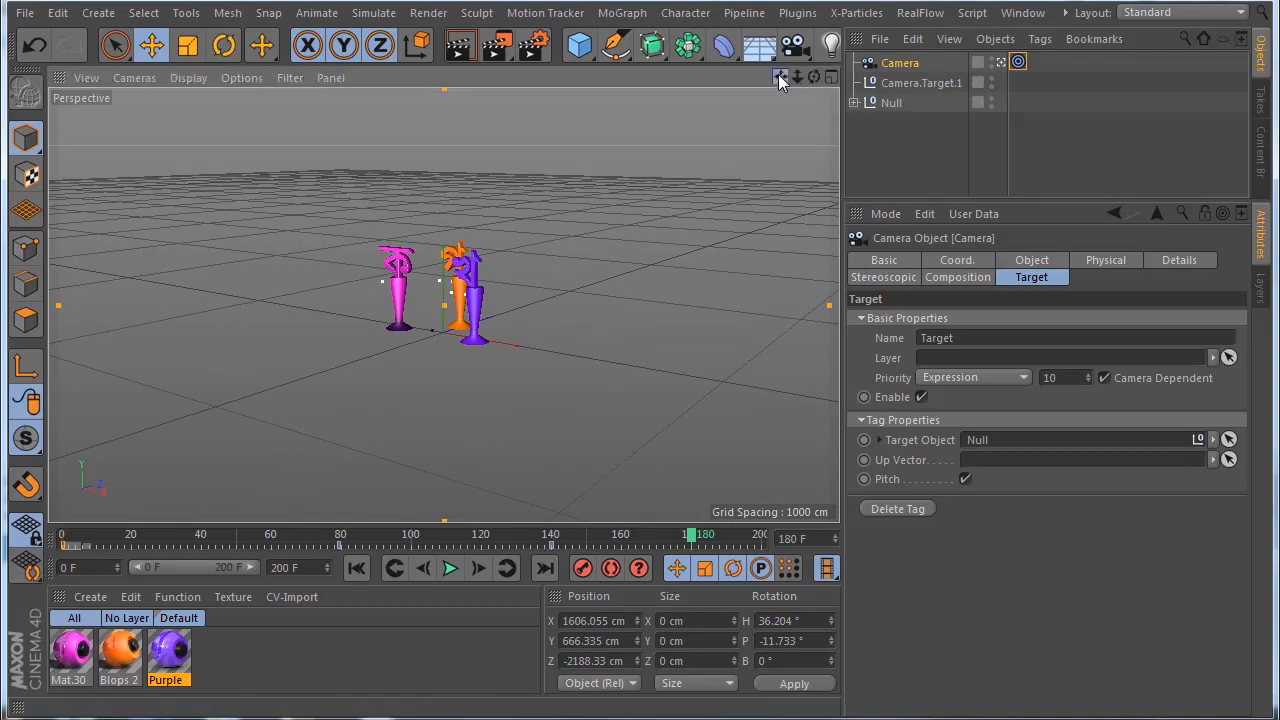
pyautogui.moveTo(780, 77)
pyautogui.mouseDown()
pyautogui.moveTo(985, 78)
pyautogui.moveTo(778, 74)
pyautogui.mouseUp()
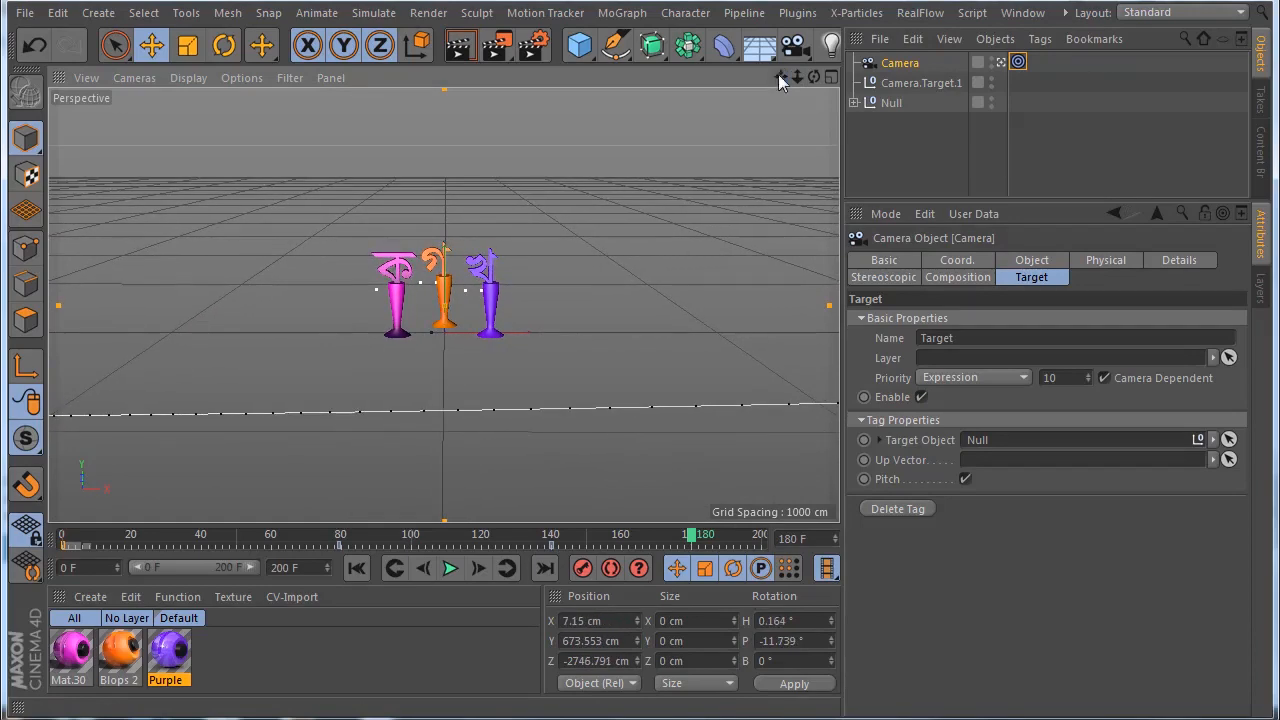
pyautogui.keyDown('alt'); pyautogui.moveTo(607, 176); pyautogui.dragTo(558, 220, button='middle'); pyautogui.keyUp('alt')
# Step: Zoom the camera to a focal length of about 85.9 mm with film offsets X 1 % and Y -16 %, and keyframe it at frame 180
pyautogui.click(1032, 260)
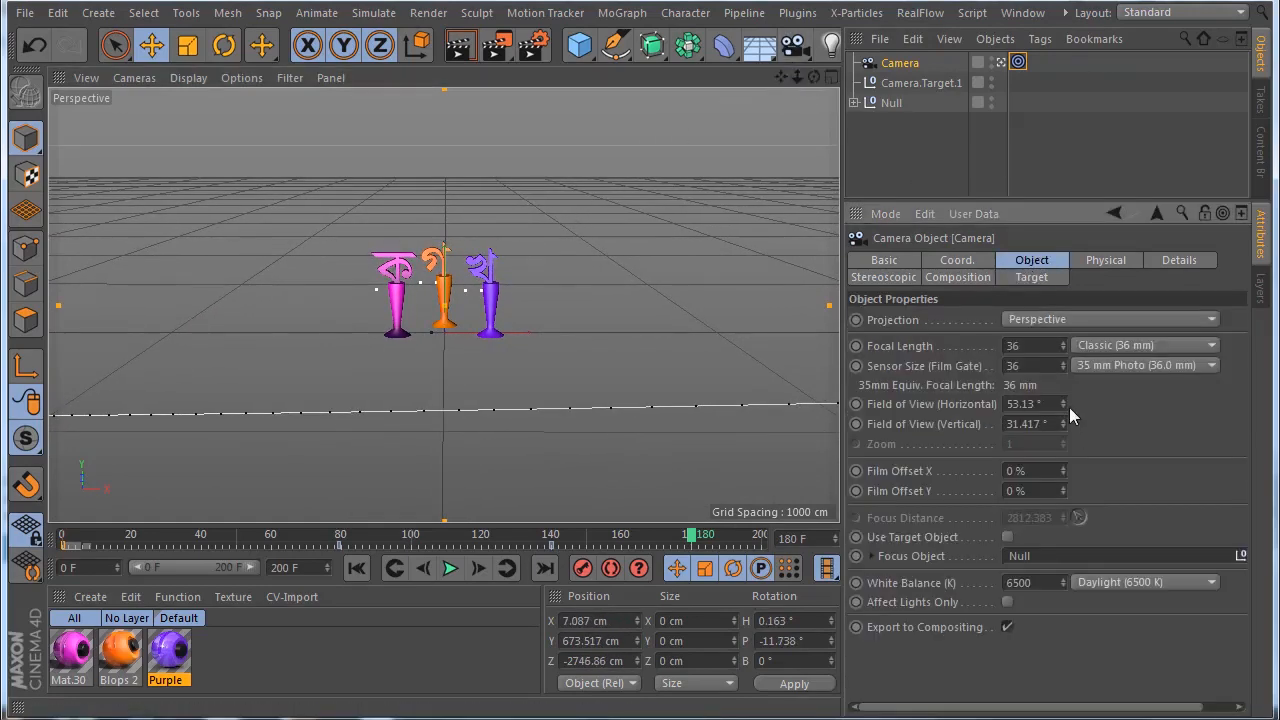
pyautogui.moveTo(1063, 406); pyautogui.dragTo(1063, 468)
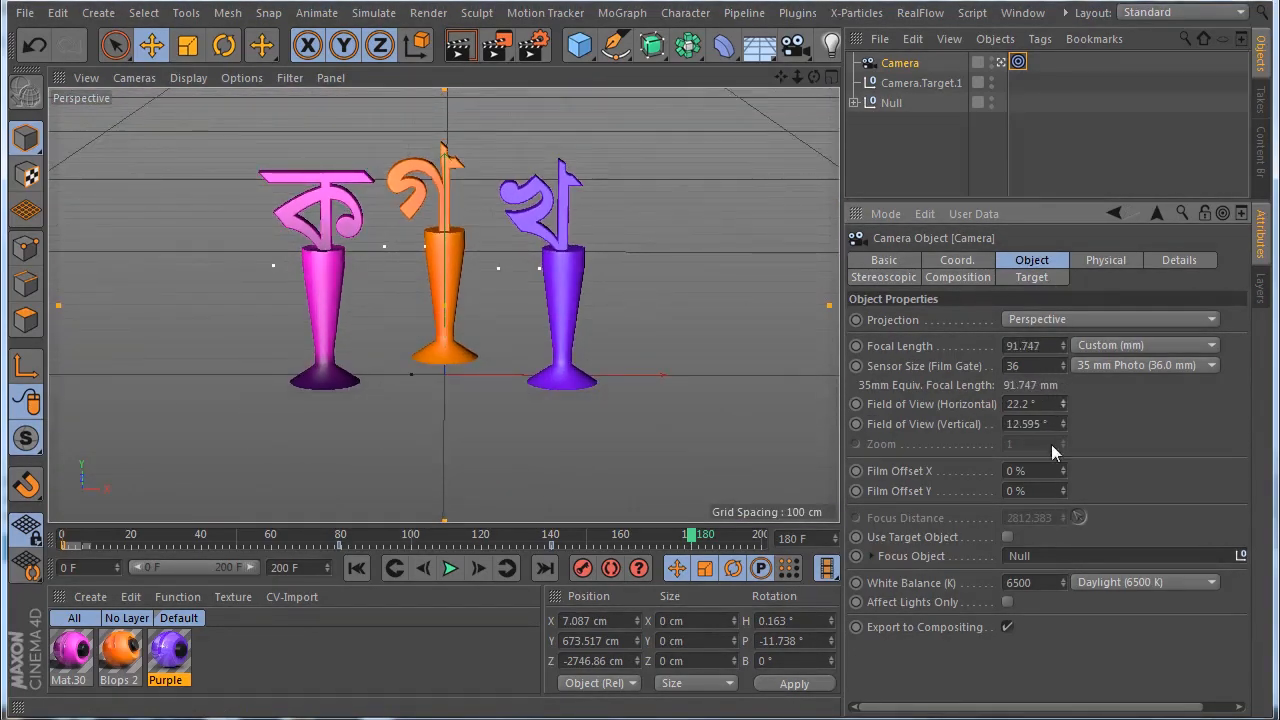
pyautogui.moveTo(1066, 406)
pyautogui.mouseDown()
pyautogui.moveTo(1061, 478)
pyautogui.moveTo(1060, 402)
pyautogui.moveTo(1060, 418)
pyautogui.mouseUp()
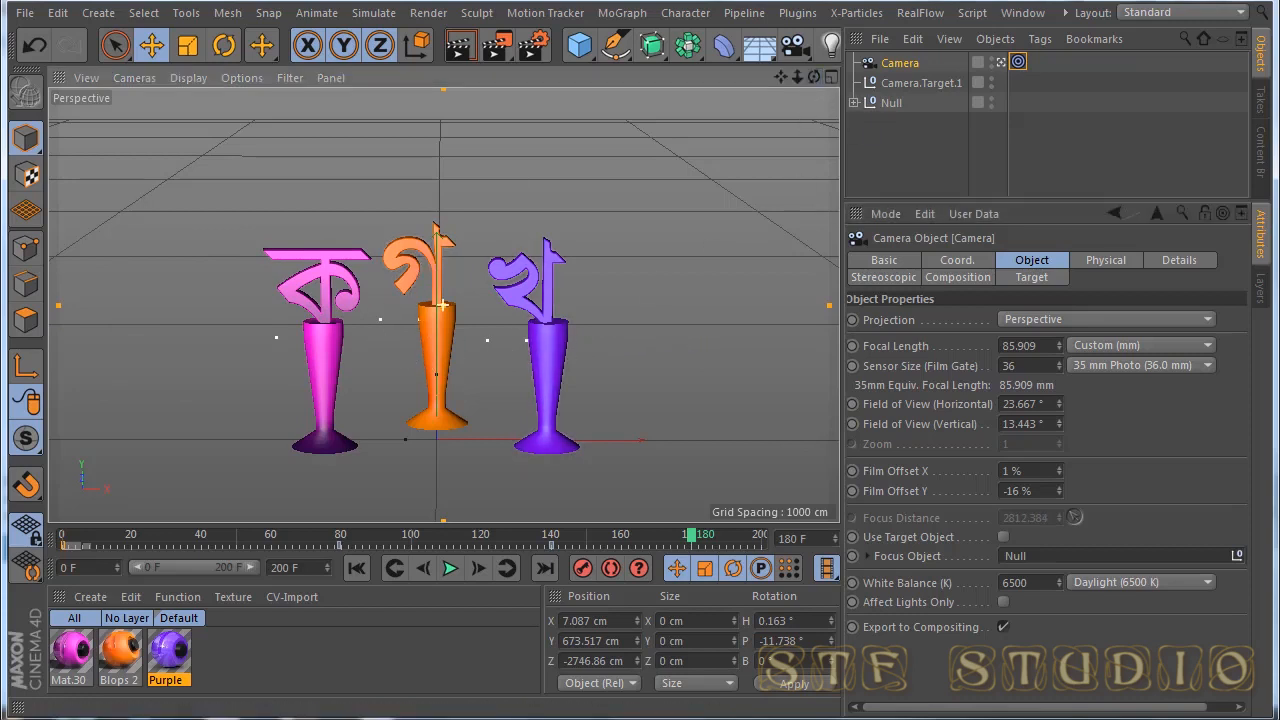
pyautogui.moveTo(786, 82); pyautogui.dragTo(780, 82)
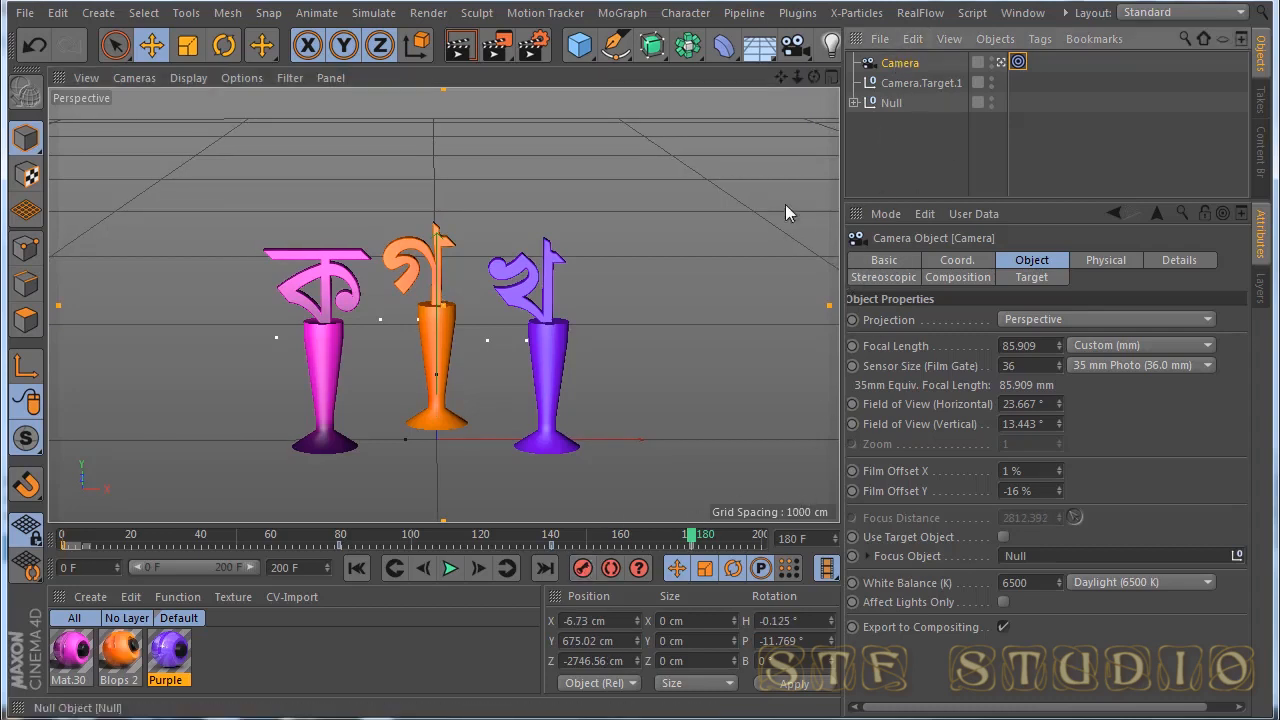
# Step: Play the camera animation and review the camera's Object, Composition, Stereoscopic and Details settings during playback
pyautogui.click(451, 567)
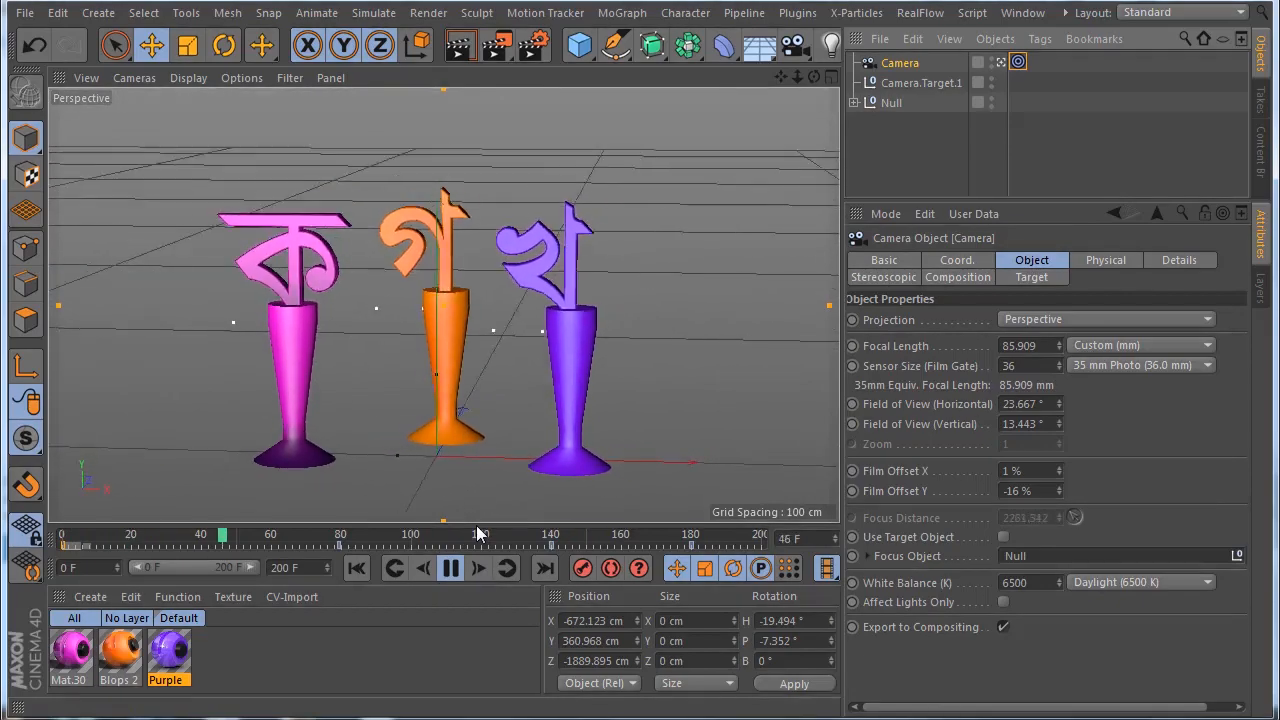
pyautogui.click(930, 84)
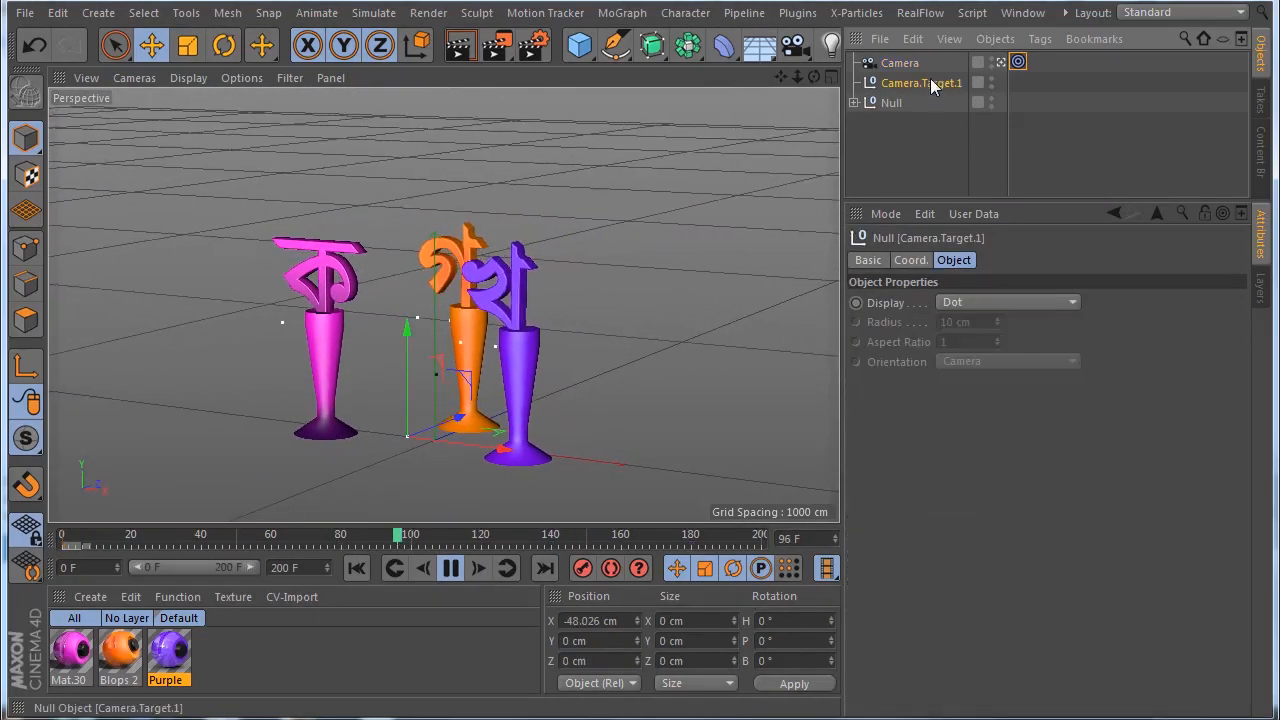
pyautogui.click(921, 60)
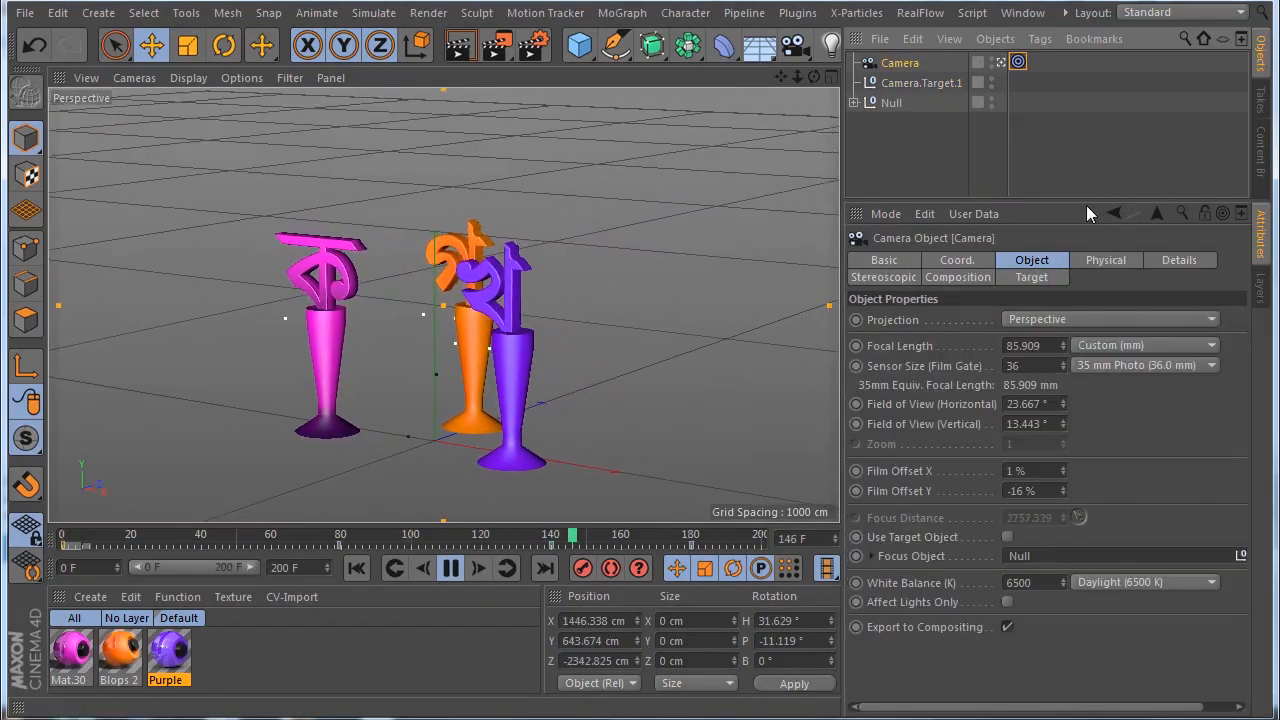
pyautogui.moveTo(1066, 202); pyautogui.dragTo(1066, 127)
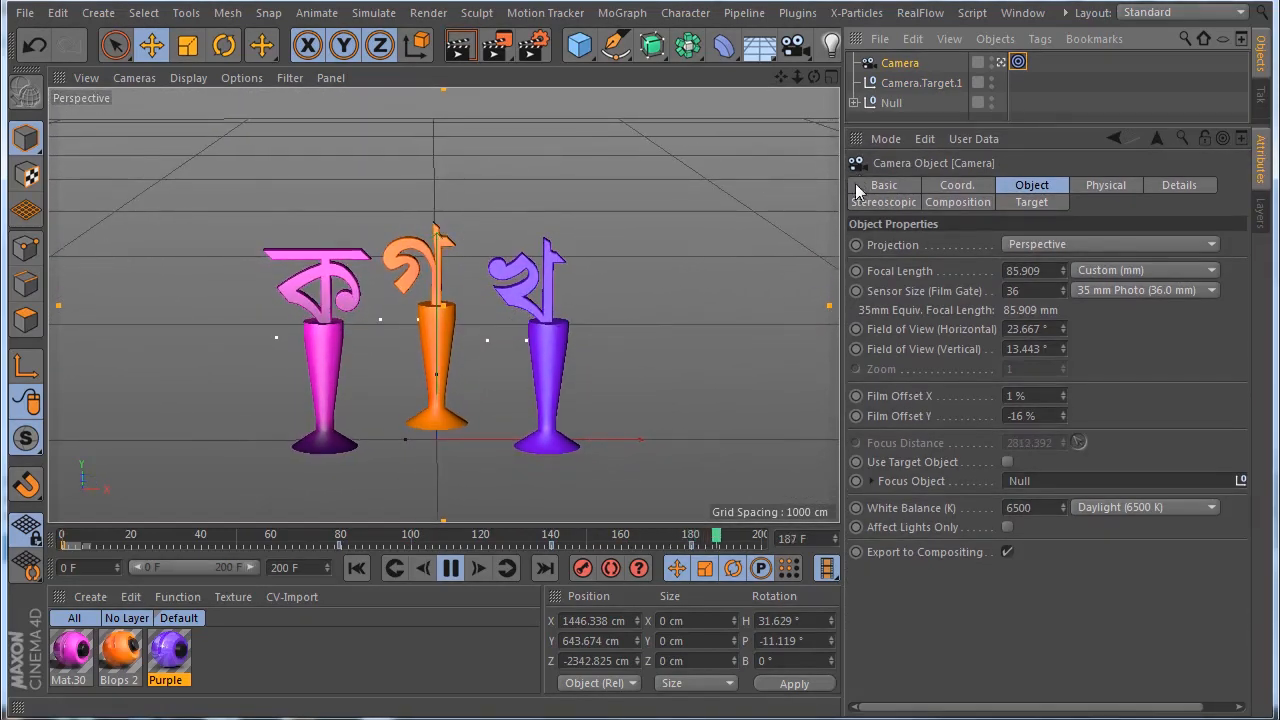
pyautogui.click(948, 202)
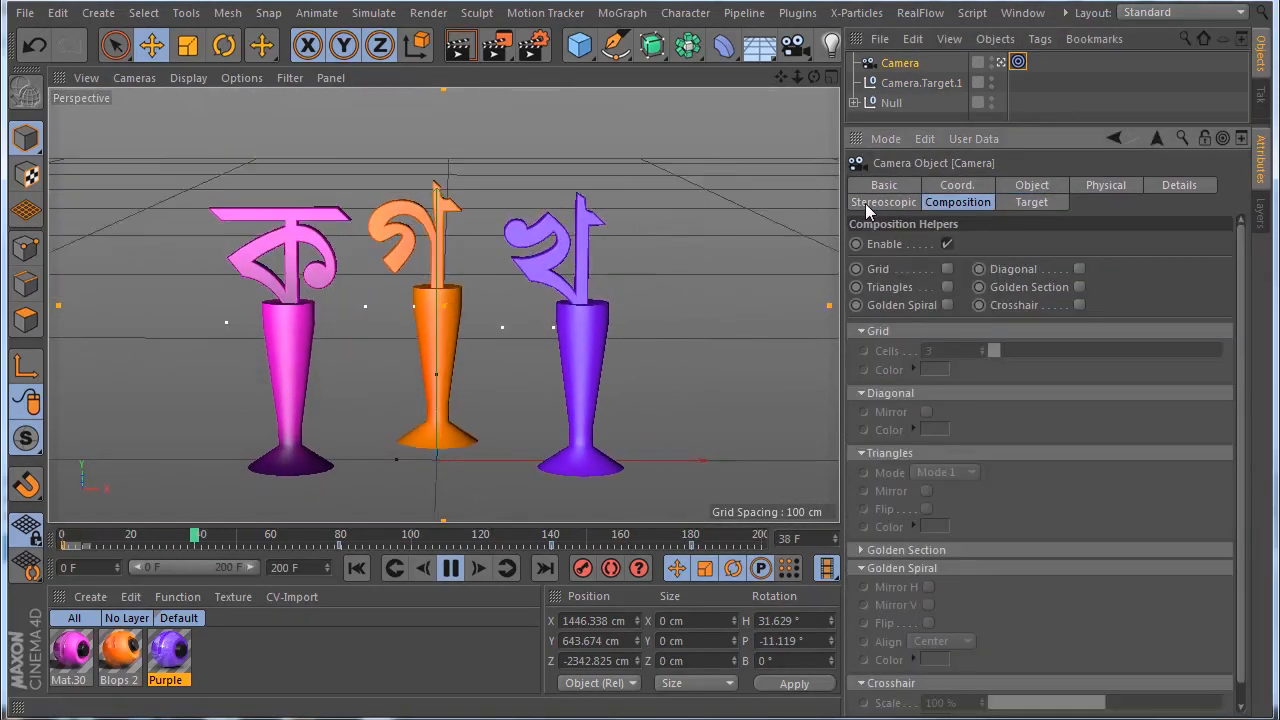
pyautogui.click(865, 203)
pyautogui.click(1179, 185)
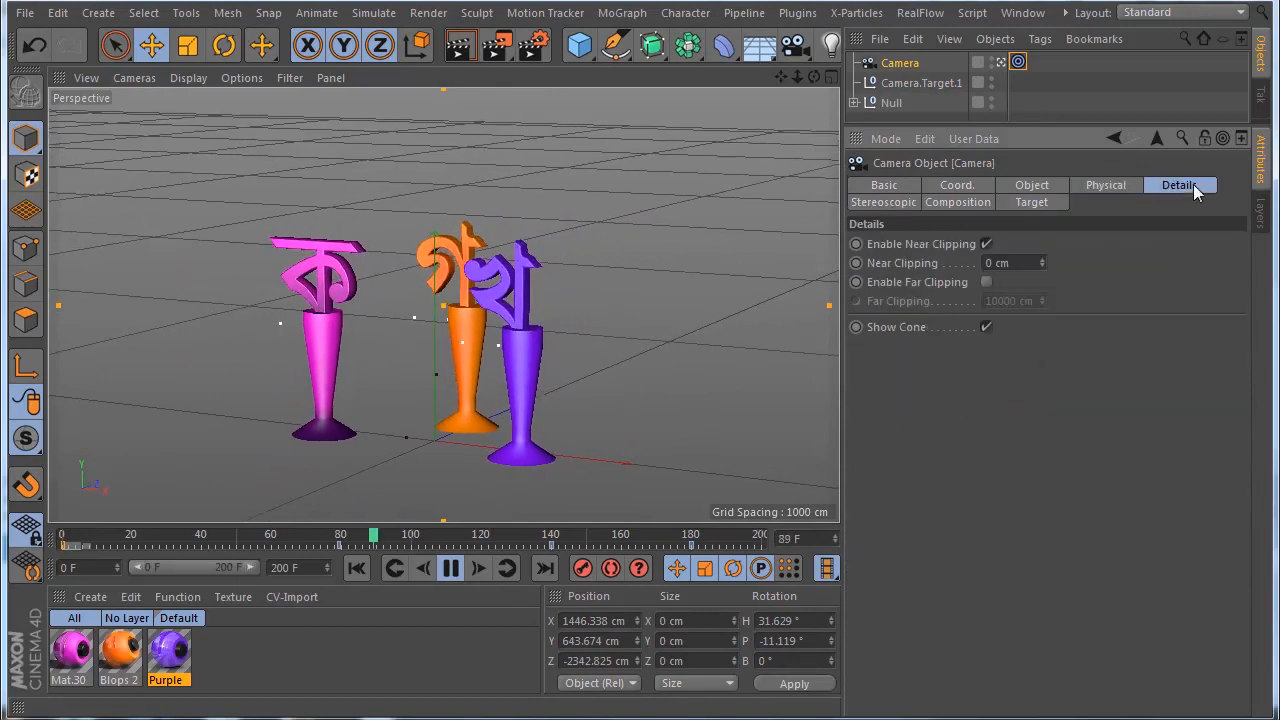
# Step: Review the camera's Physical and Target settings during playback and stop the animation
pyautogui.click(1096, 182)
pyautogui.click(1030, 204)
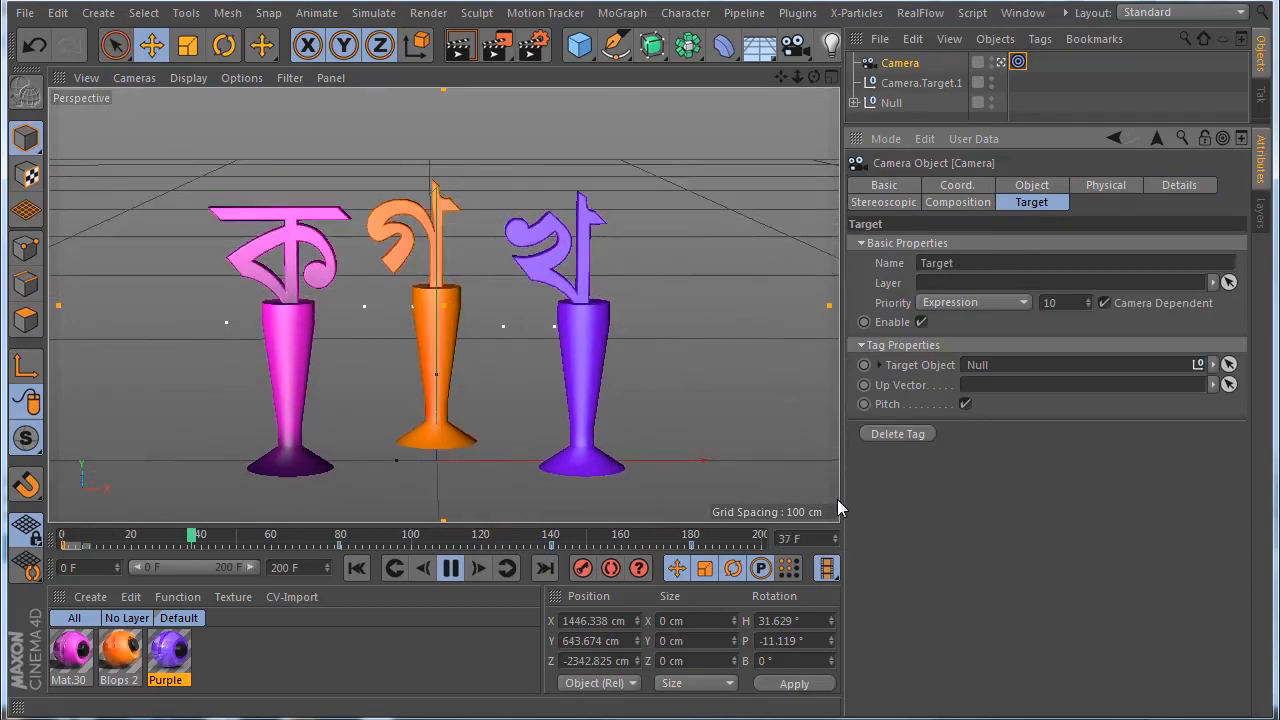
pyautogui.click(450, 567)
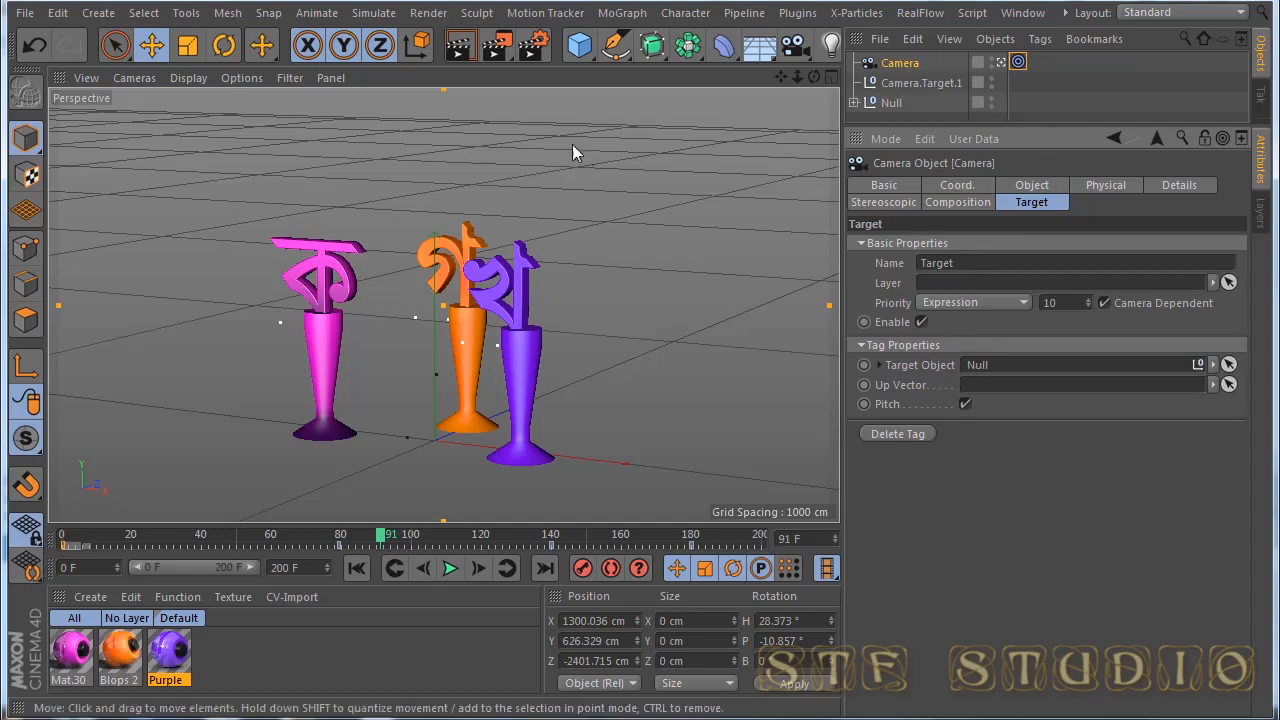
# Step: Outside the camera view, add a sphere at about X -2190, Y 27 cm and make it the camera's Target Object
pyautogui.click(999, 63)
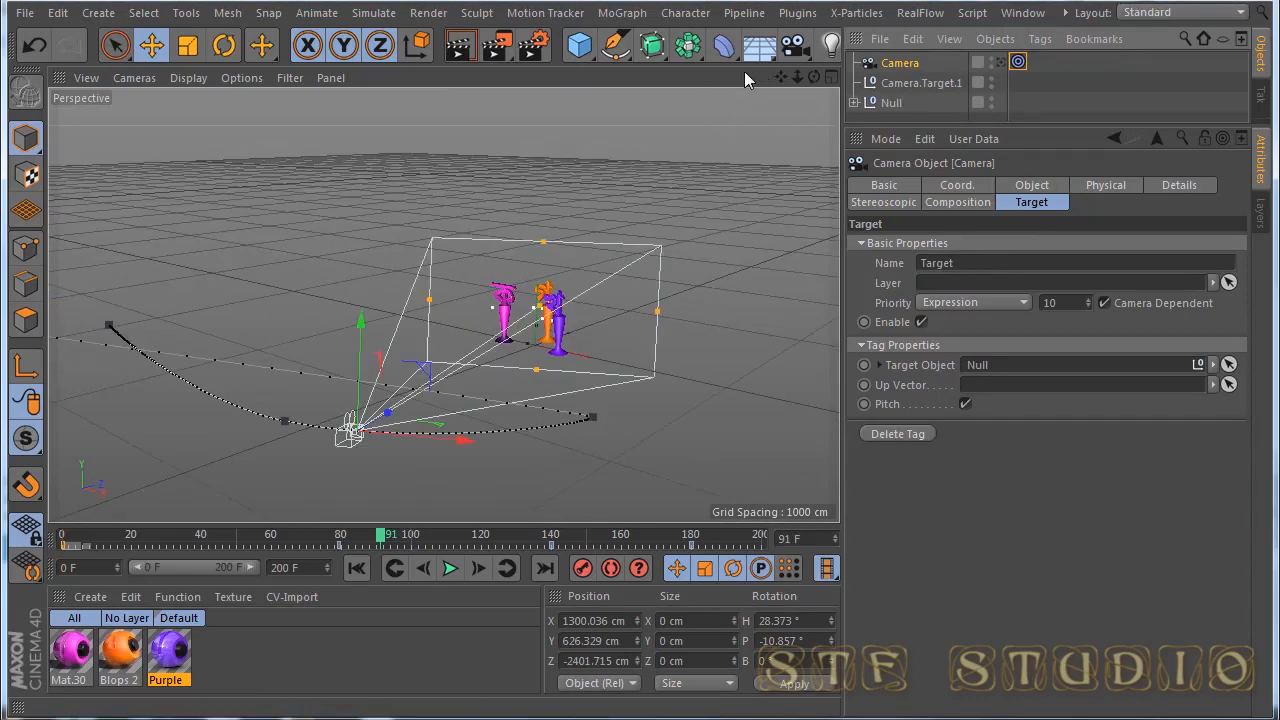
pyautogui.moveTo(580, 45); pyautogui.dragTo(964, 113)
pyautogui.moveTo(648, 366); pyautogui.dragTo(345, 308)
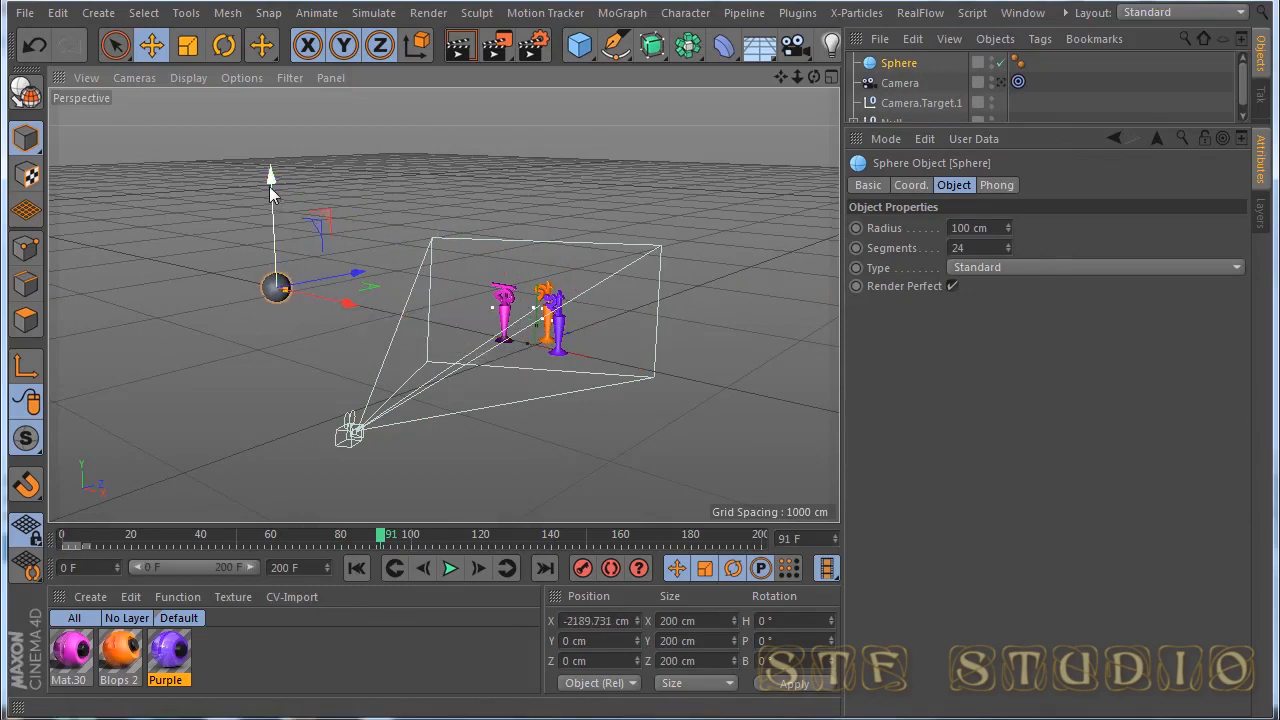
pyautogui.moveTo(270, 182); pyautogui.dragTo(270, 179)
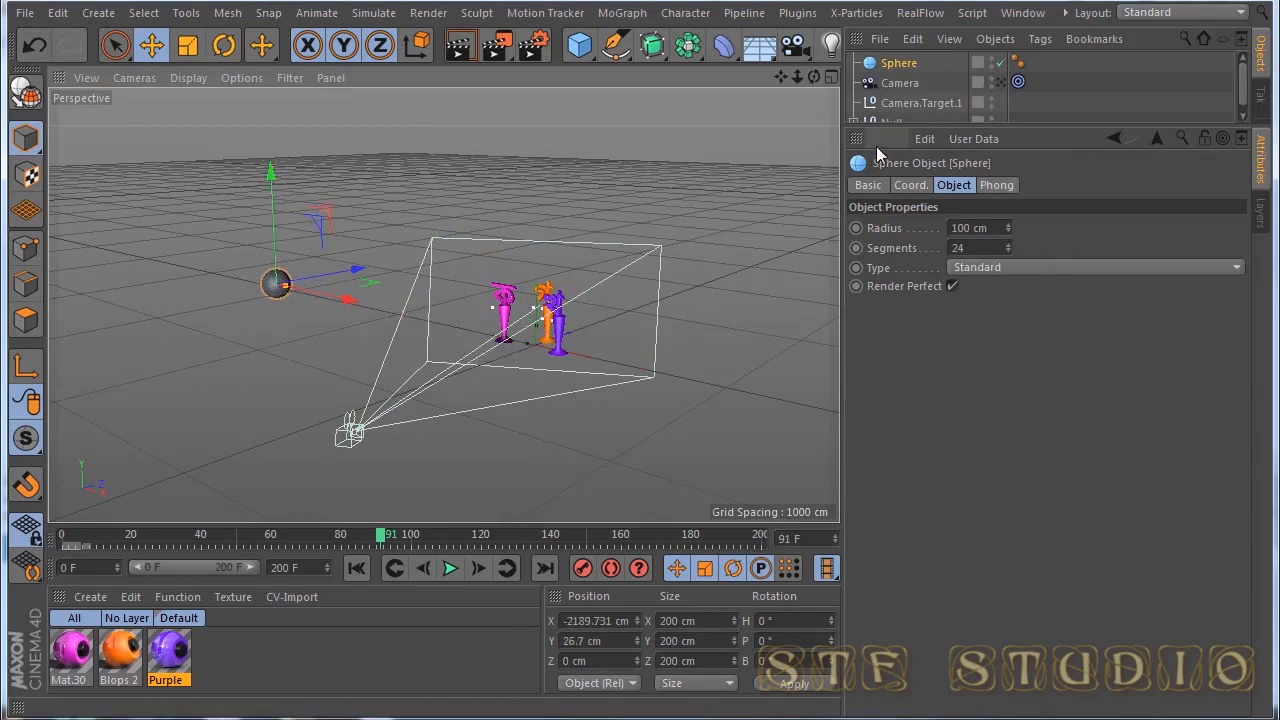
pyautogui.moveTo(1072, 128); pyautogui.dragTo(1075, 220)
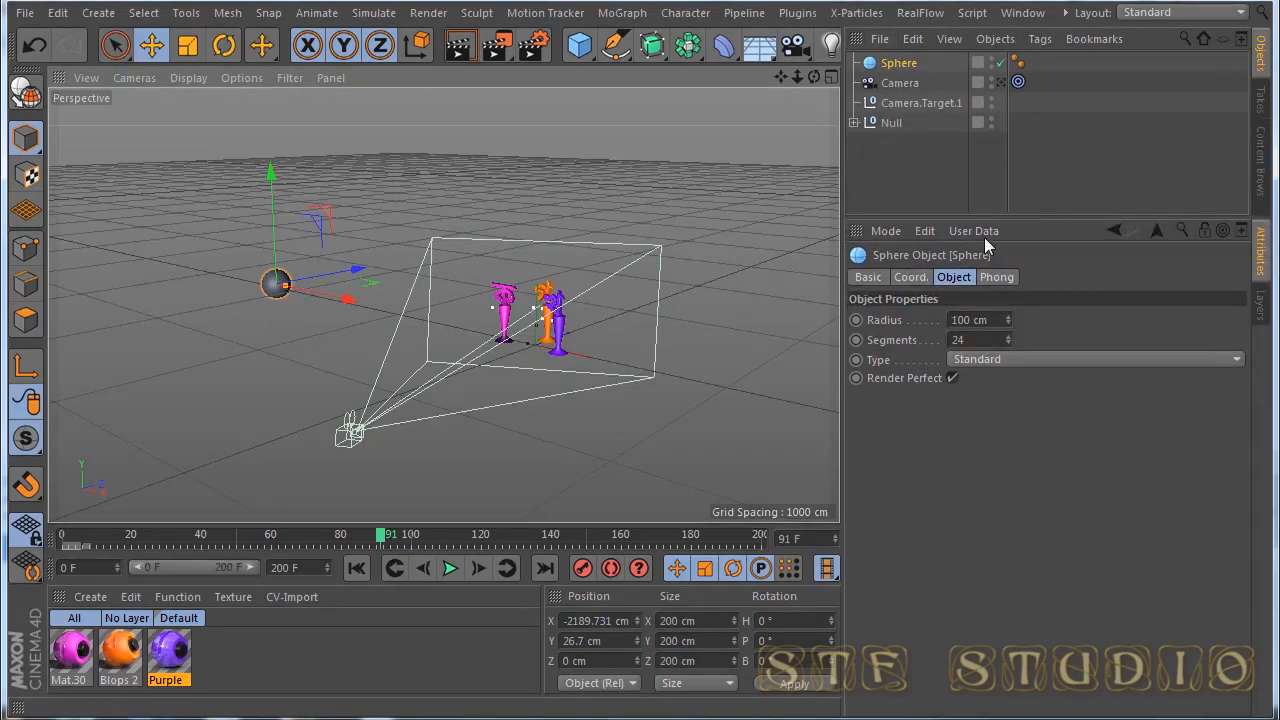
pyautogui.click(900, 84)
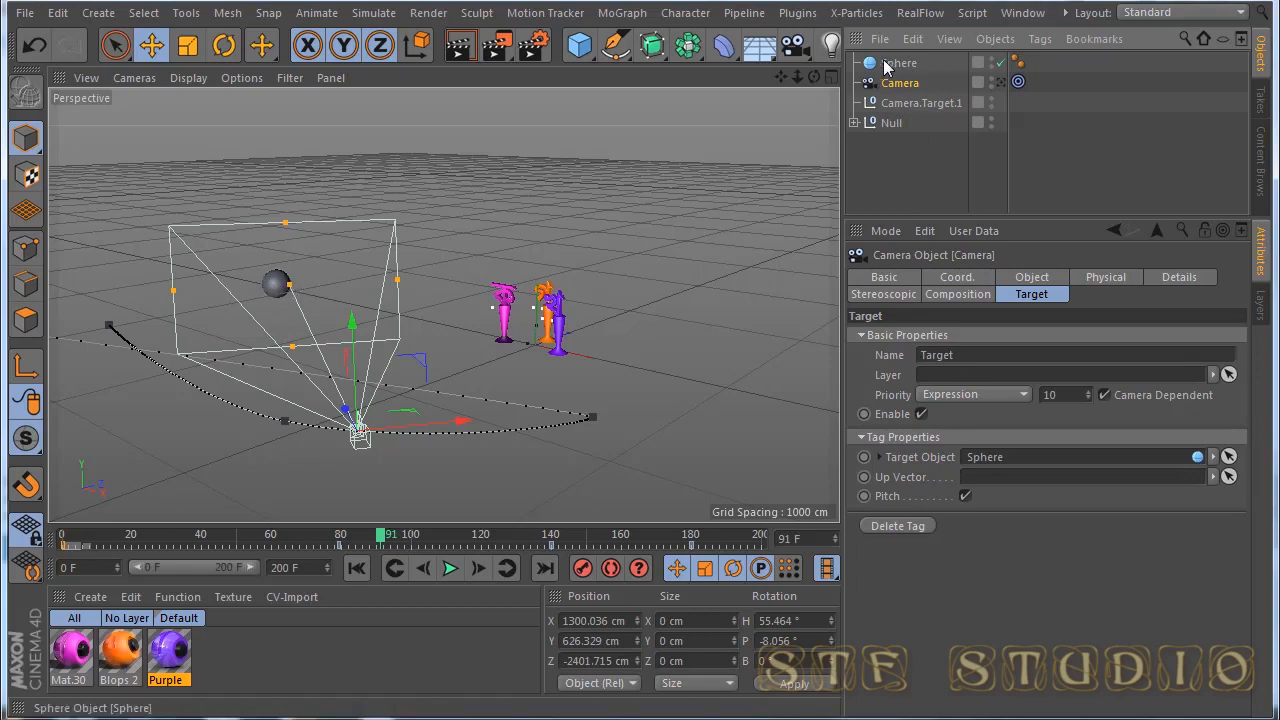
# Step: Add a cube at about X 658, Y -58, Z 360 cm and make it the camera's Target Object
pyautogui.click(582, 48)
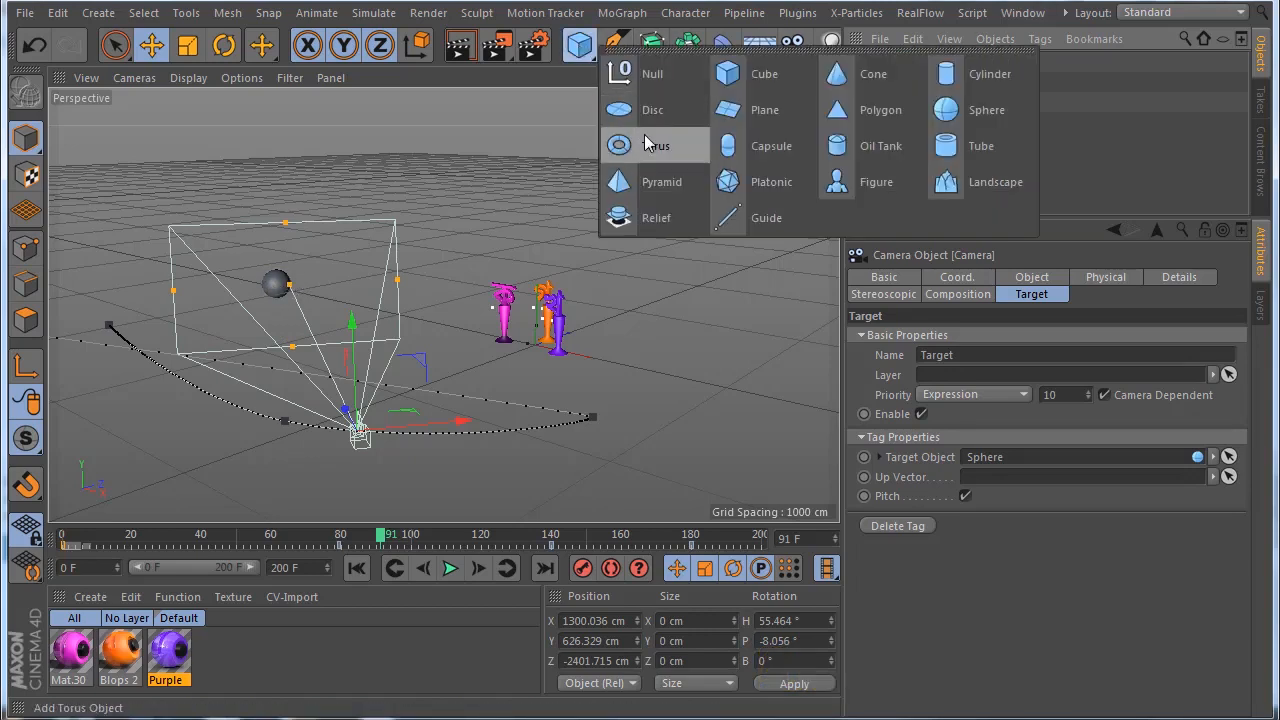
pyautogui.click(744, 86)
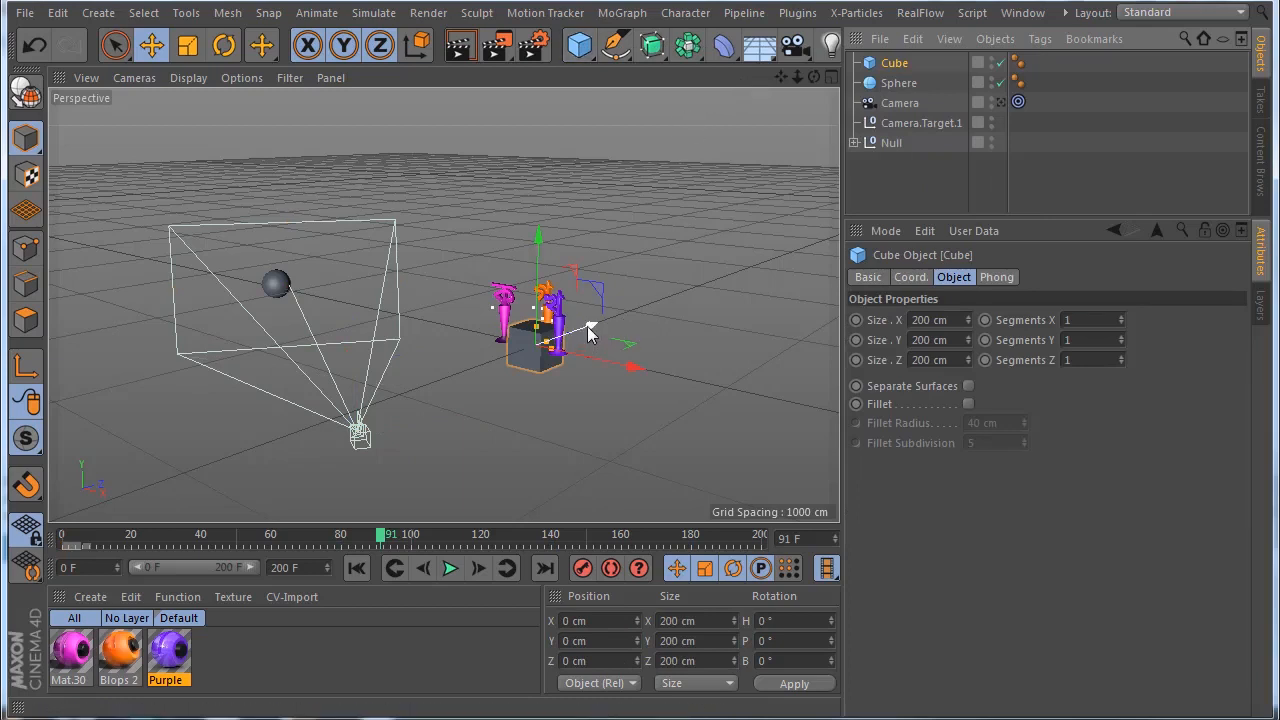
pyautogui.moveTo(589, 333); pyautogui.dragTo(760, 375)
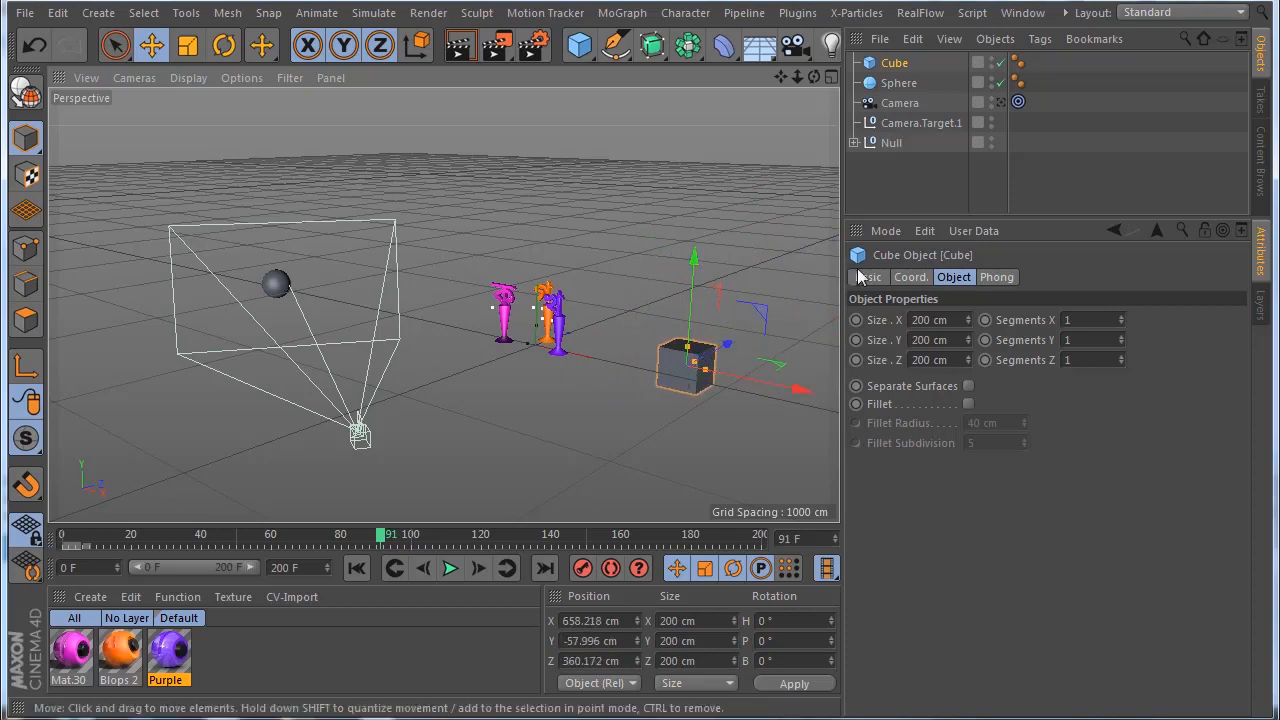
pyautogui.click(899, 104)
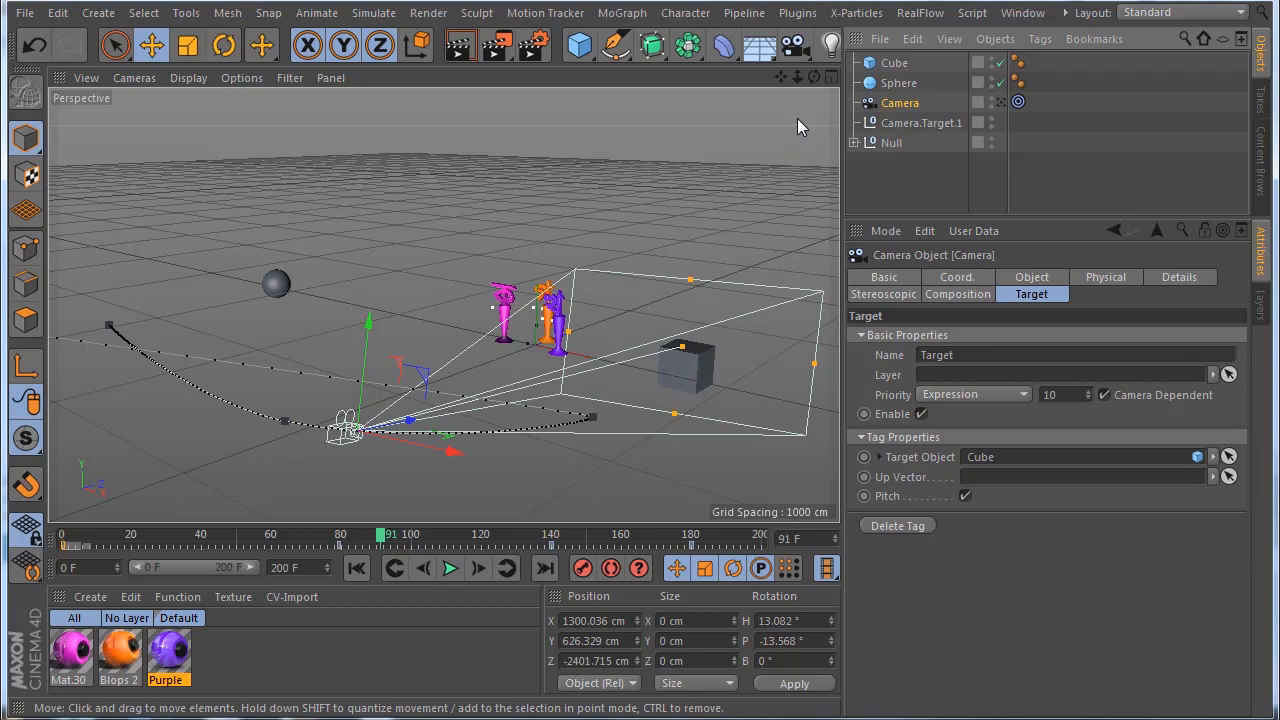
# Step: Play the animation, look through the camera at the targeted cube, and return to frame 0
pyautogui.click(363, 566)
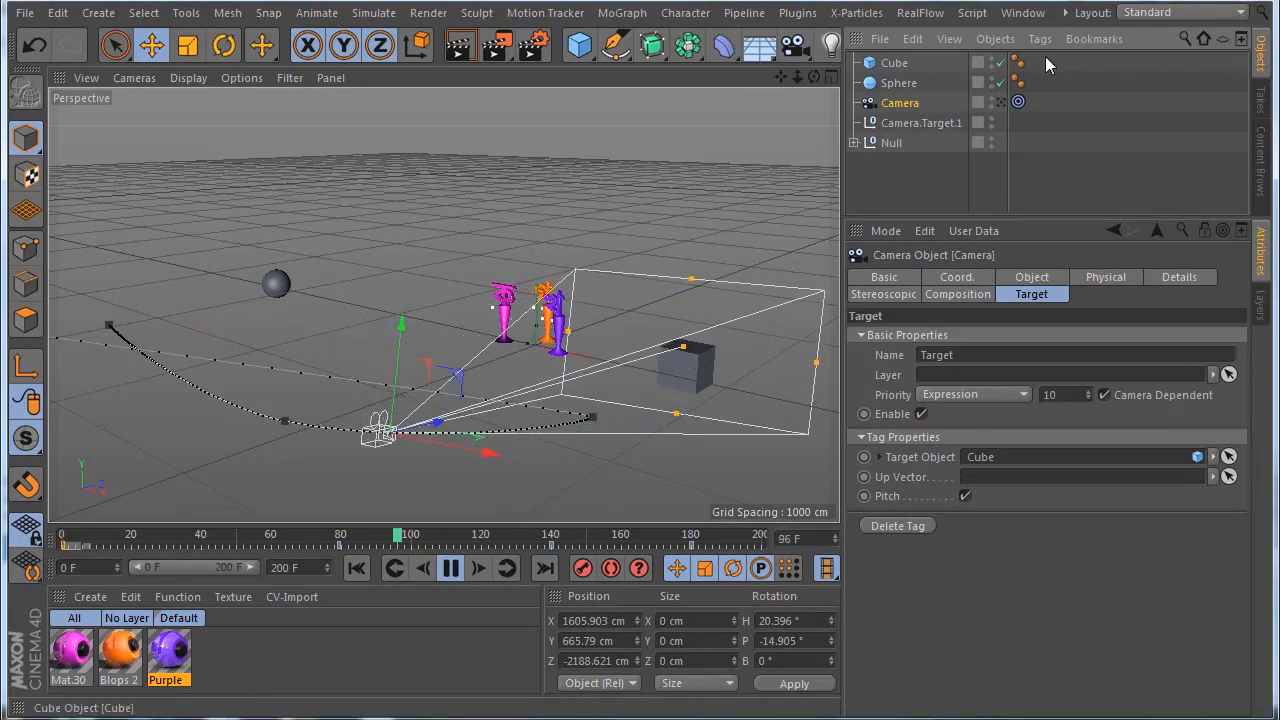
pyautogui.click(1001, 102)
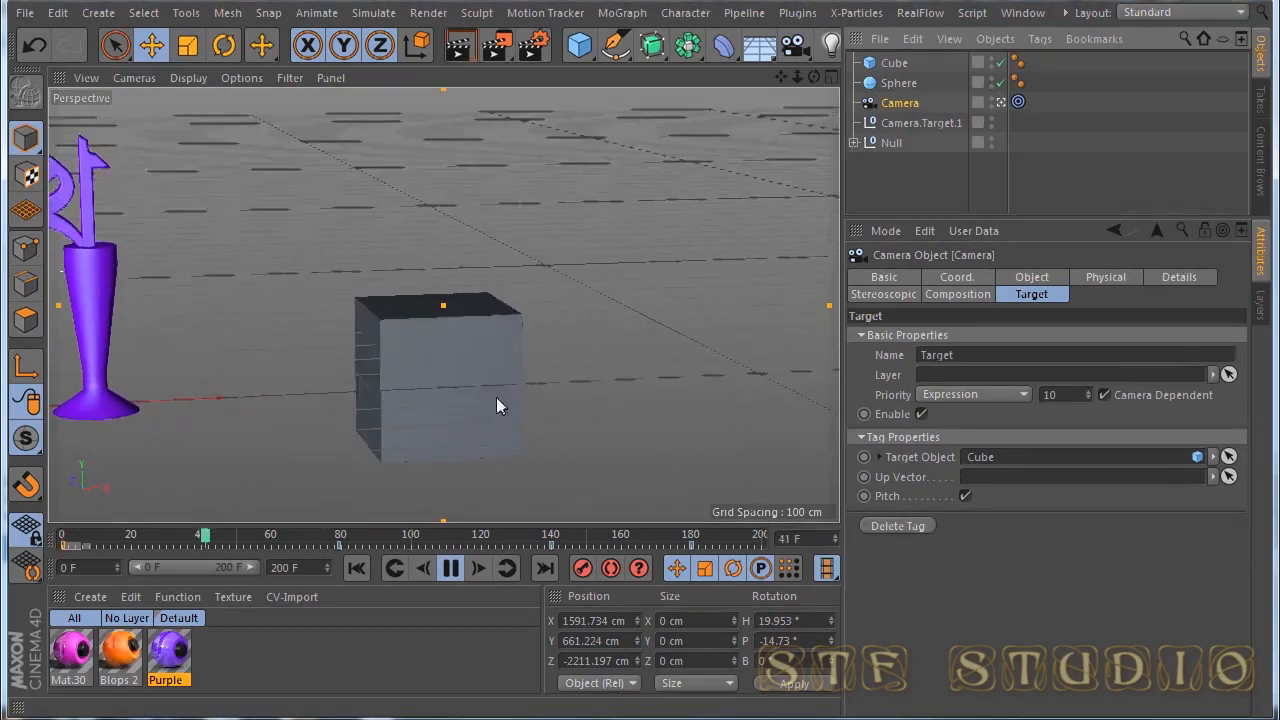
pyautogui.click(450, 568)
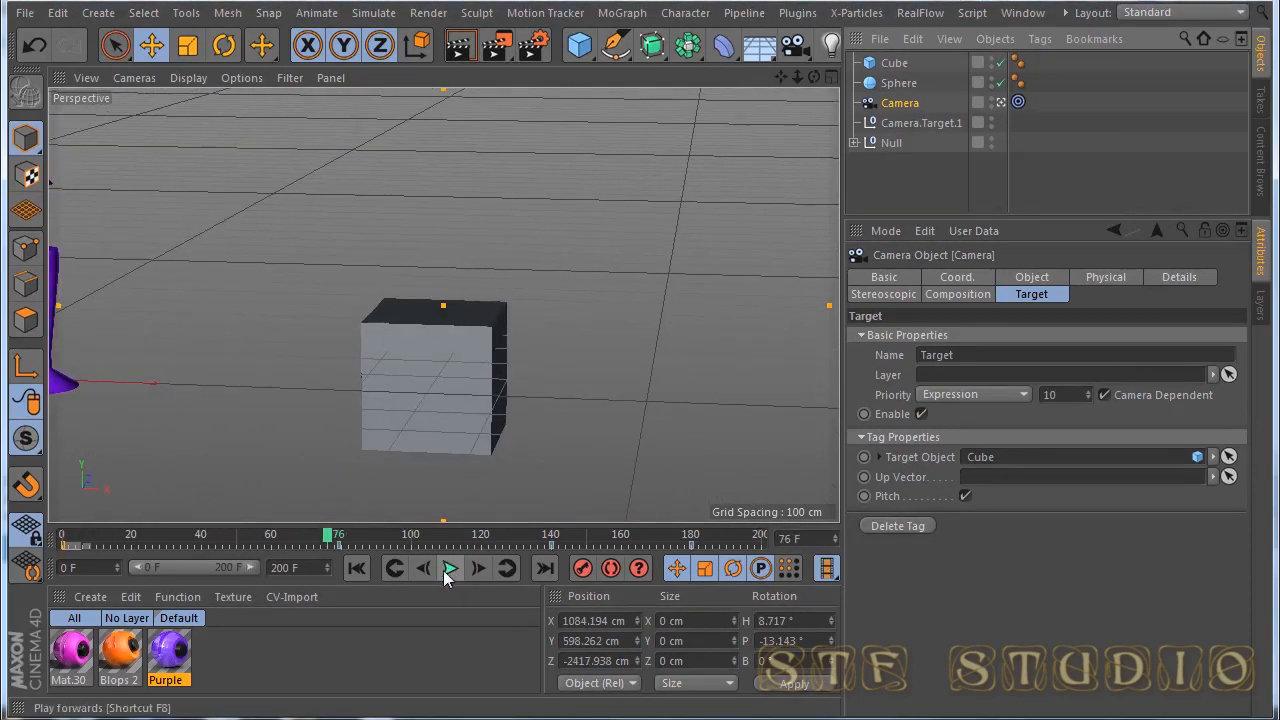
pyautogui.click(357, 568)
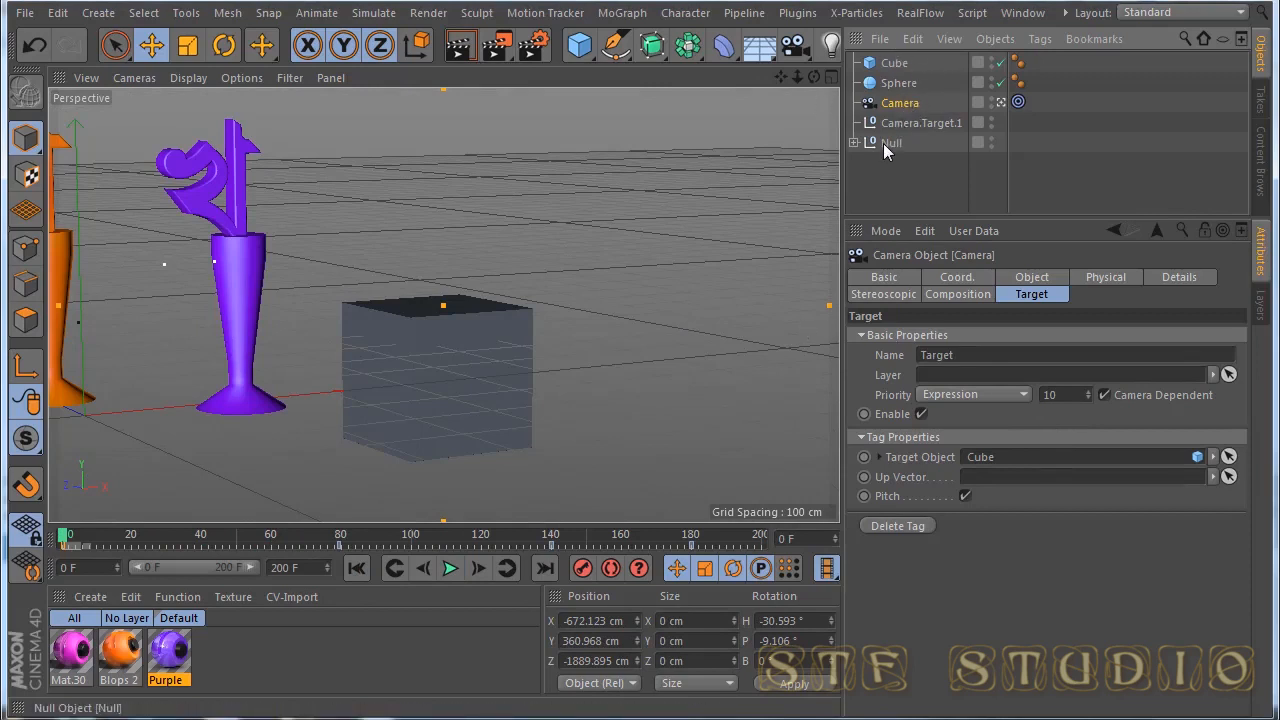
# Step: Set the camera's Target Object back to the Null and delete the sphere and the cube
pyautogui.moveTo(883, 143); pyautogui.dragTo(1005, 458)
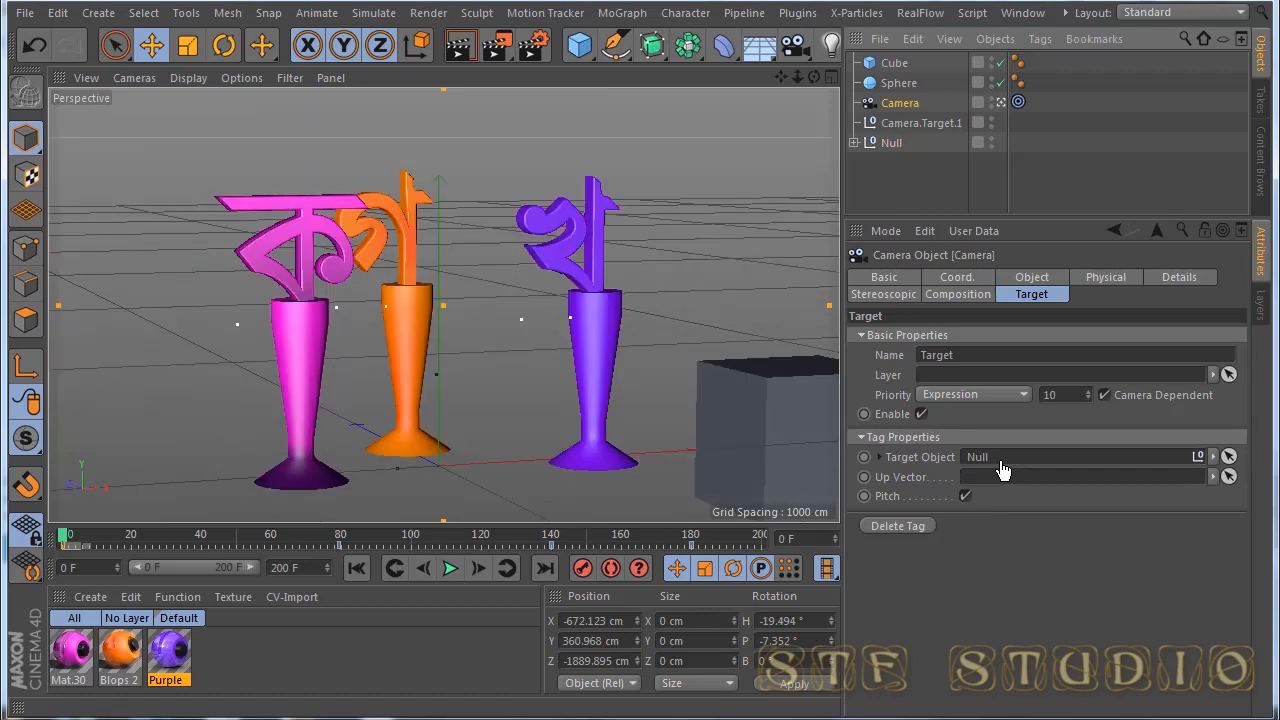
pyautogui.click(881, 84)
pyautogui.press('Delete')
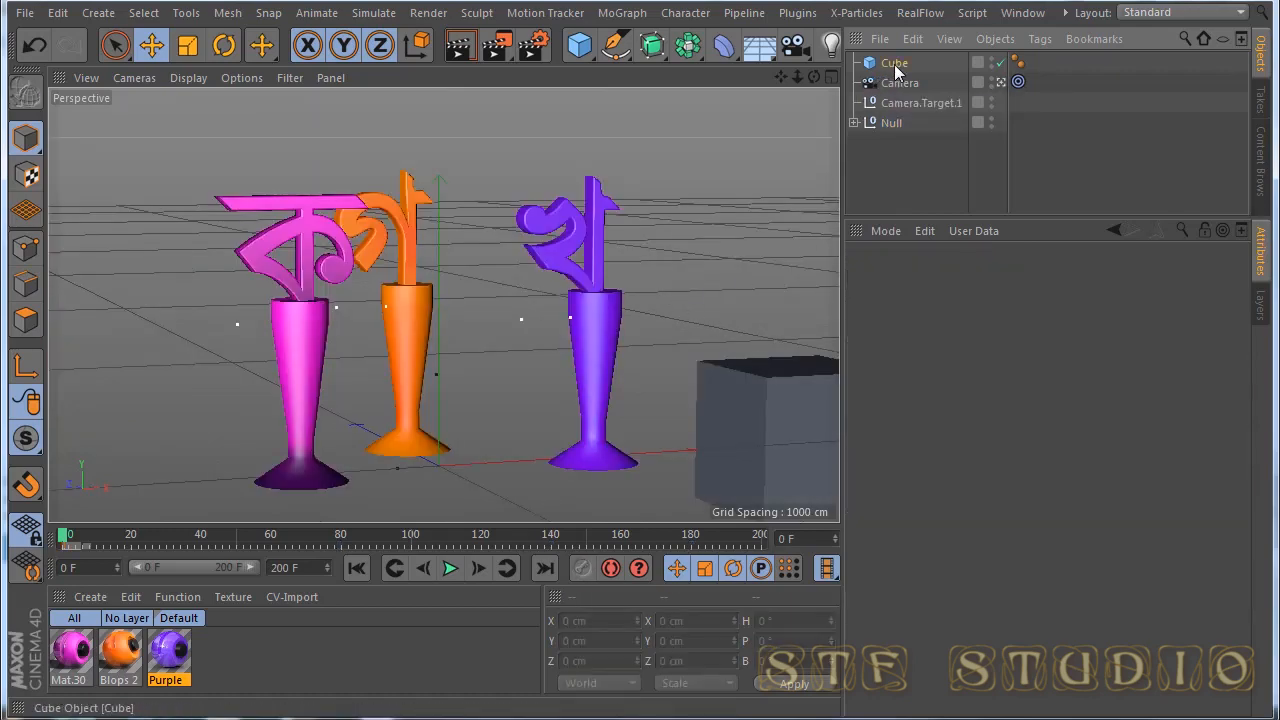
pyautogui.click(894, 64)
pyautogui.press('Delete')
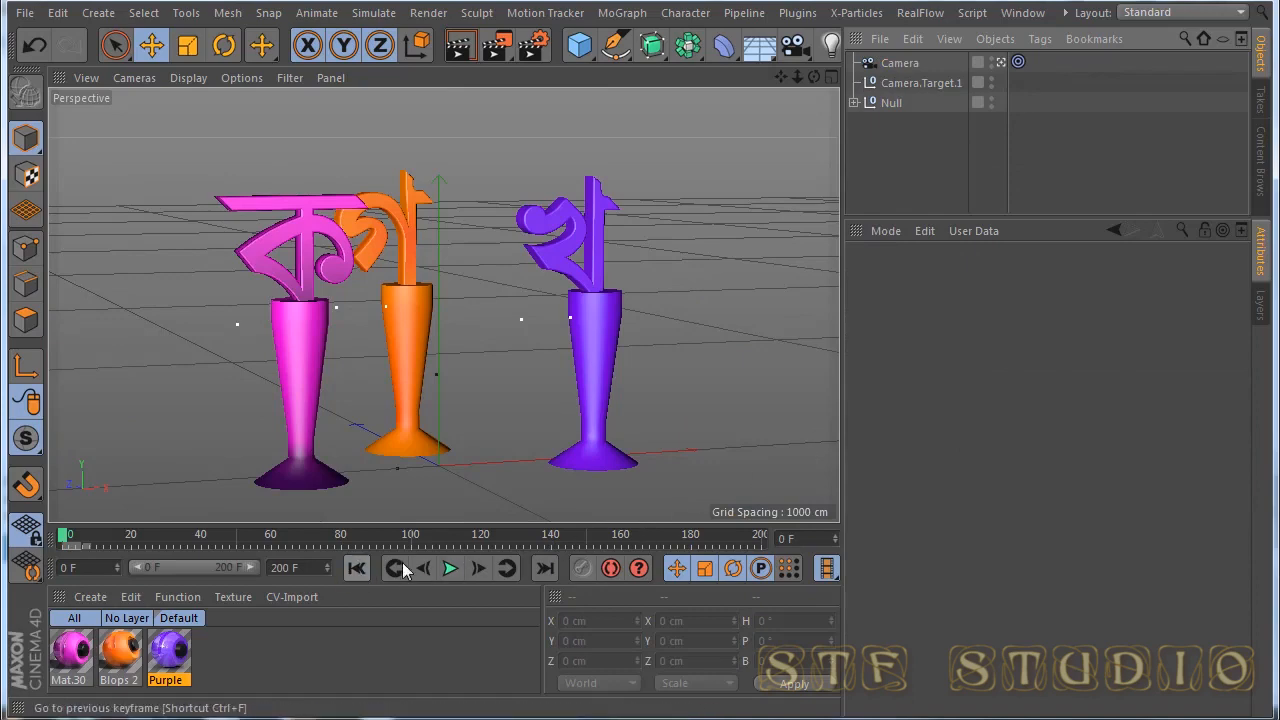
# Step: Play the animation through the camera and look over the available camera types
pyautogui.click(451, 568)
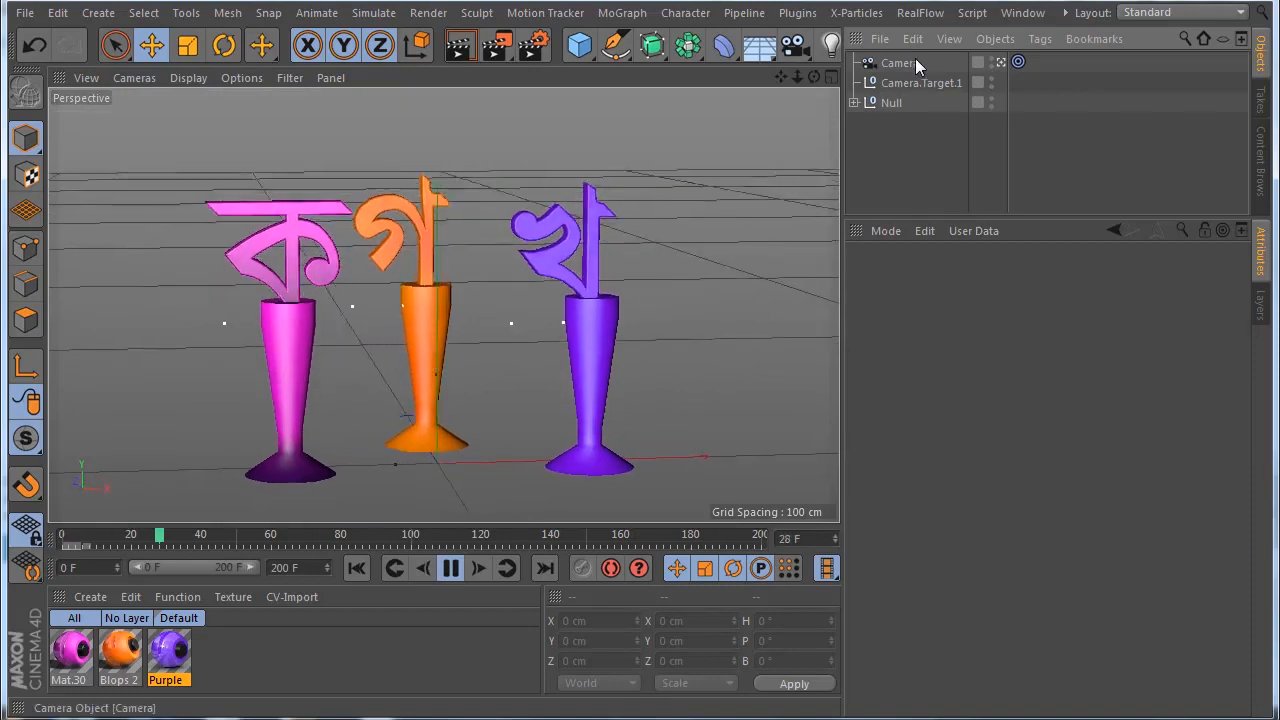
pyautogui.click(795, 47)
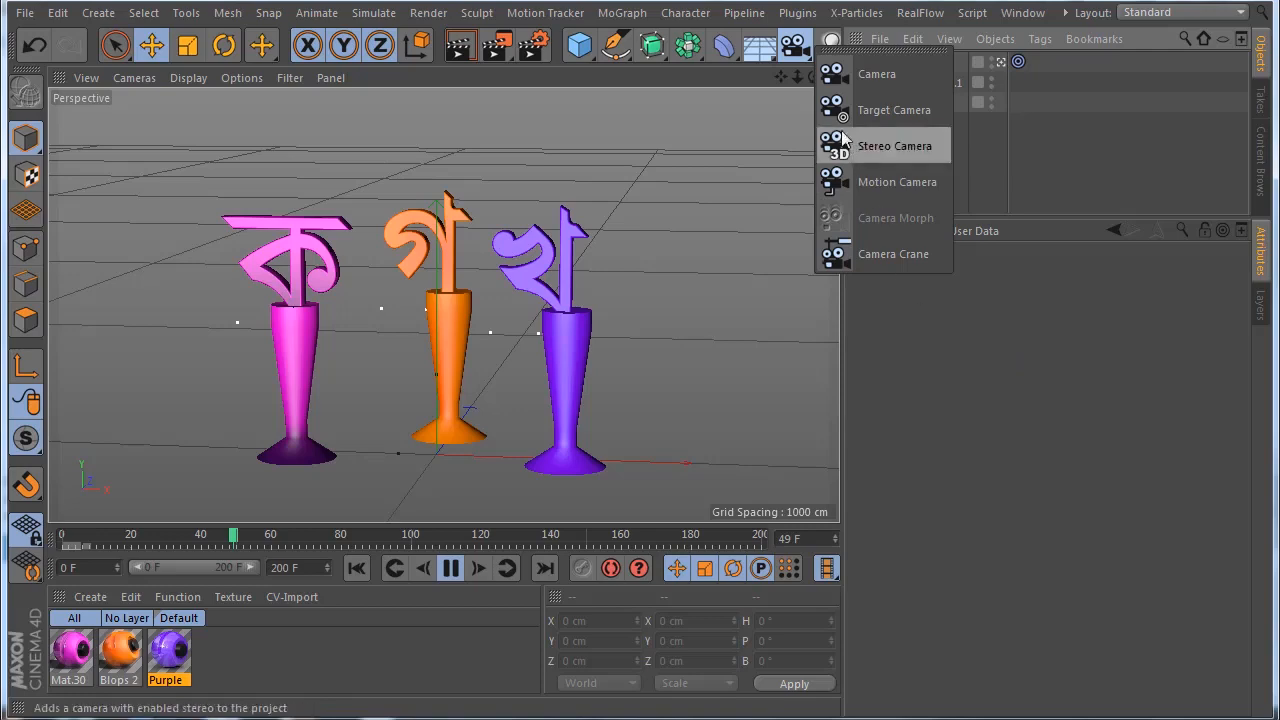
pyautogui.click(1000, 363)
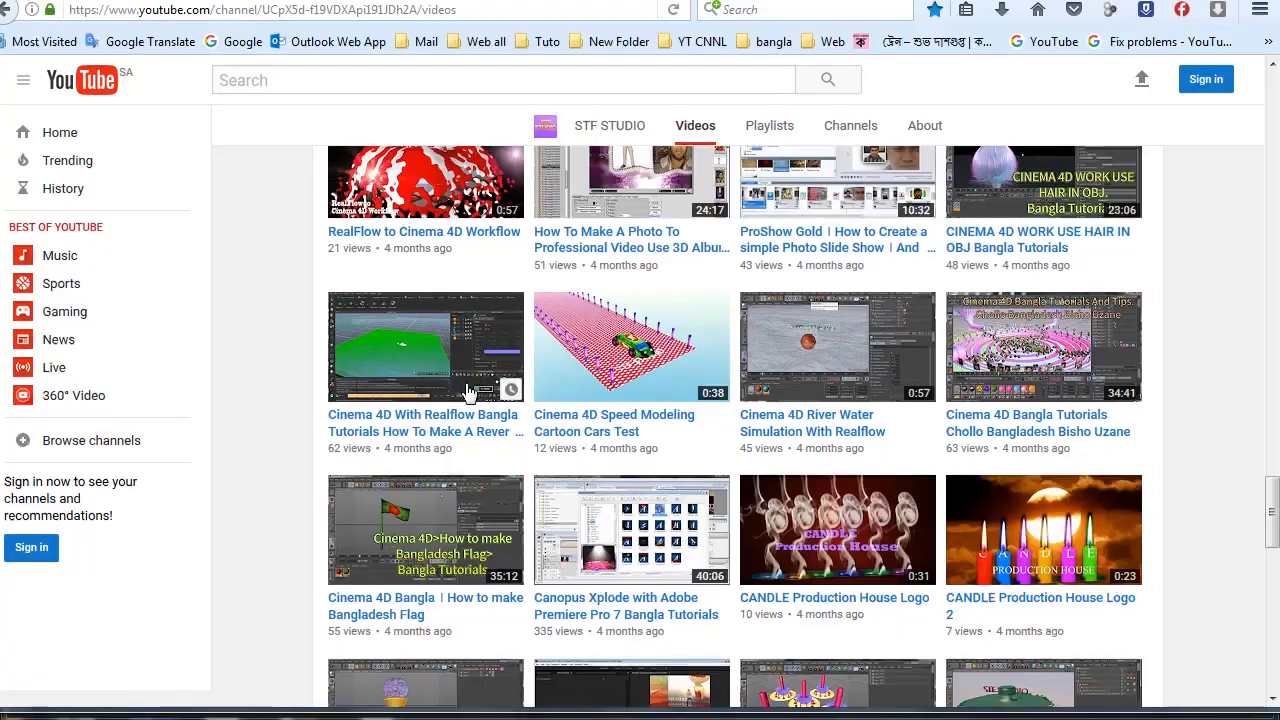
# Step: Browse the uploaded videos on the STF STUDIO YouTube channel in the browser and return to Cinema 4D
pyautogui.scroll(3, 480, 430)
pyautogui.scroll(15, 480, 430)
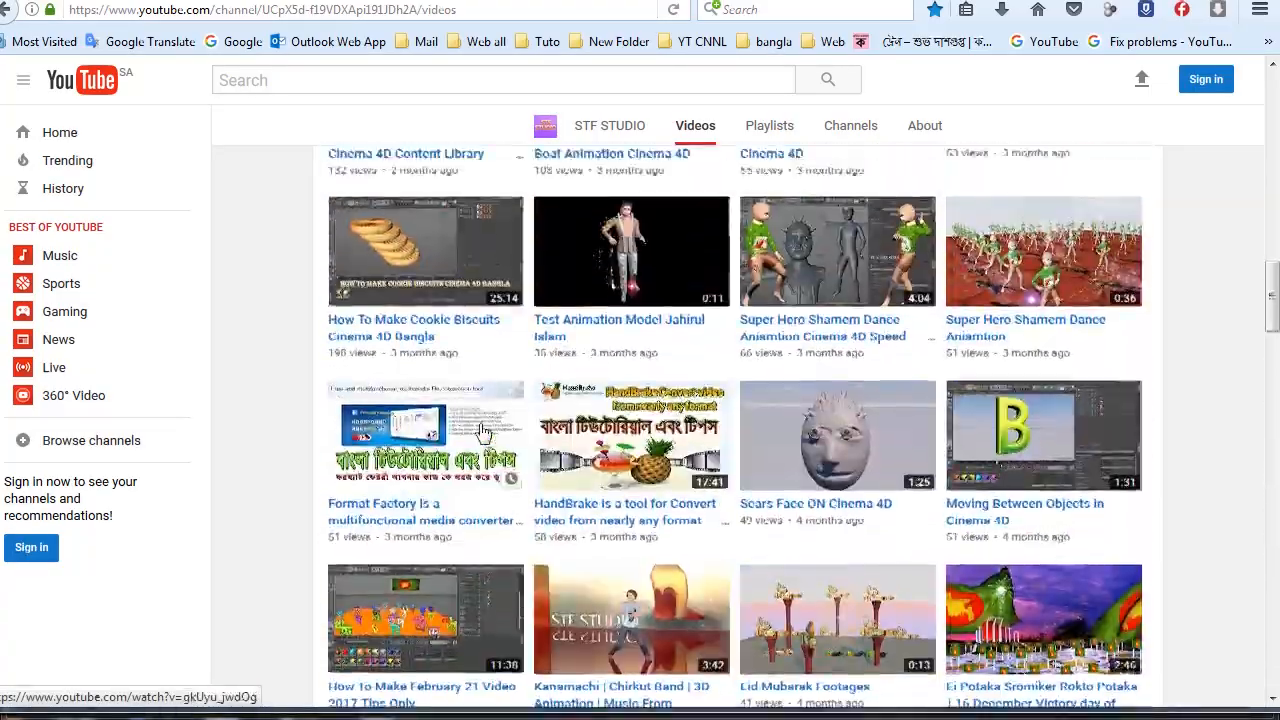
pyautogui.scroll(-4, 483, 432)
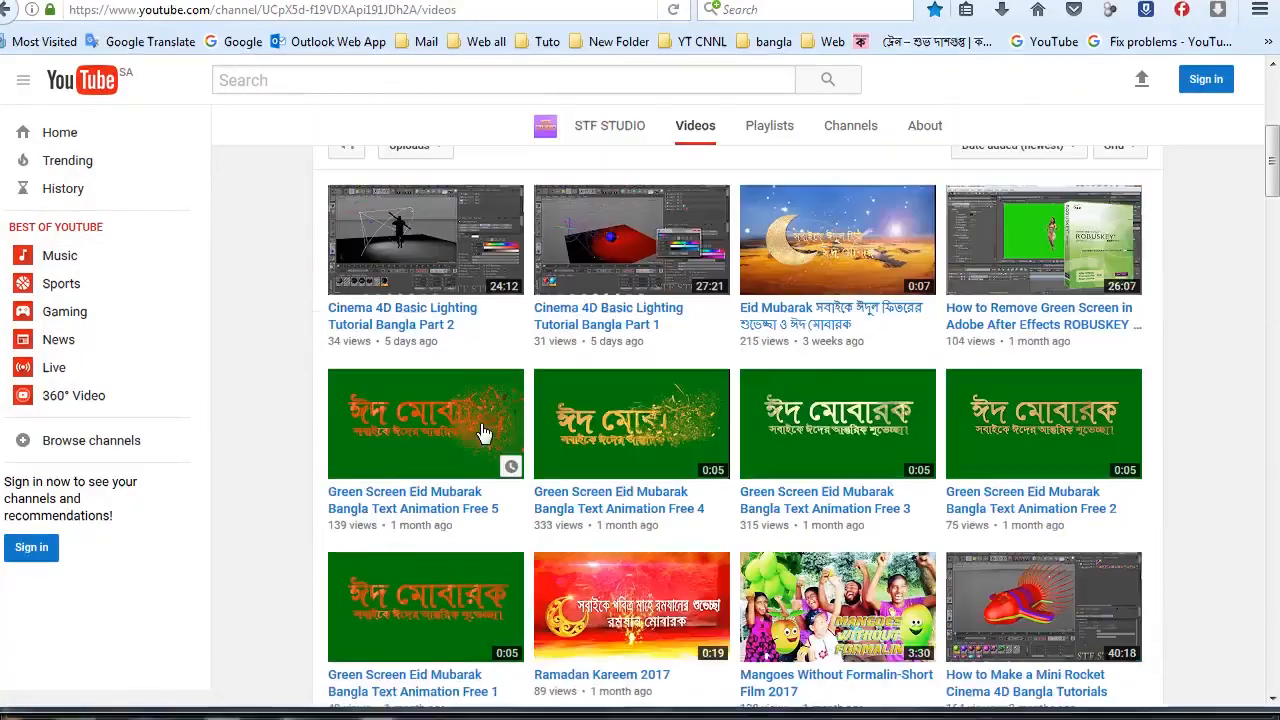
pyautogui.scroll(3, 486, 434)
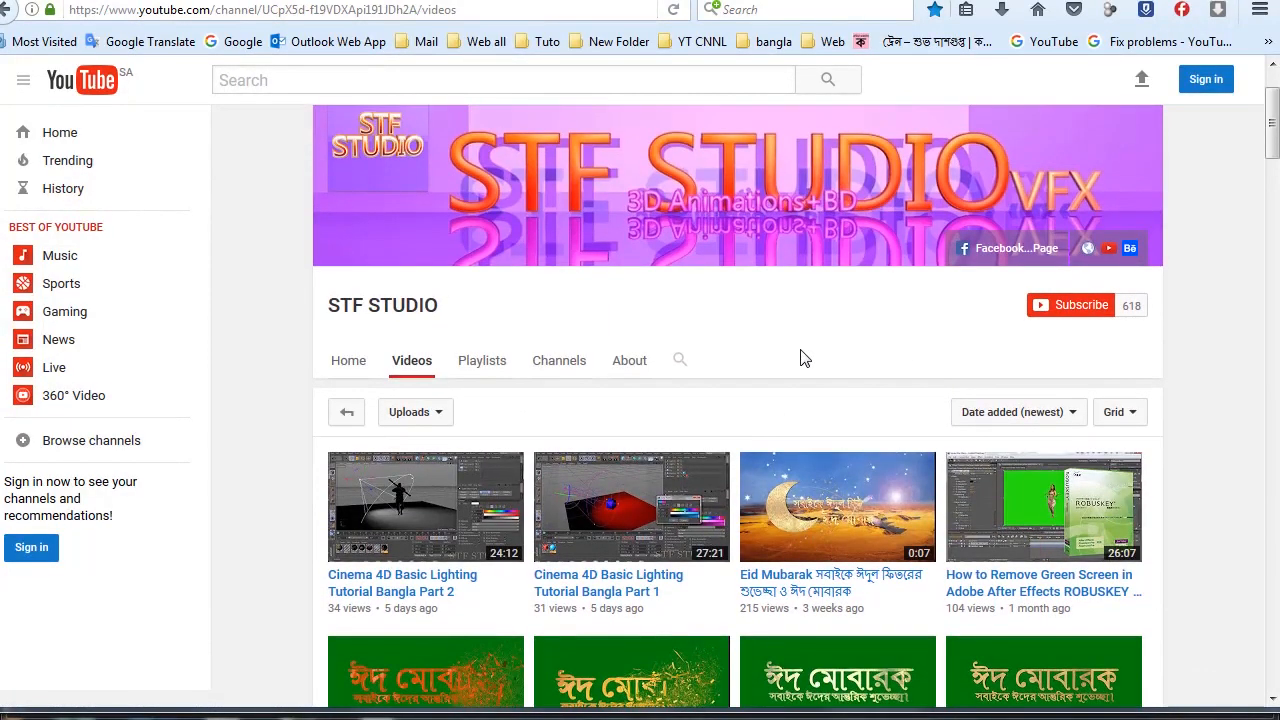
pyautogui.scroll(-3, 658, 435)
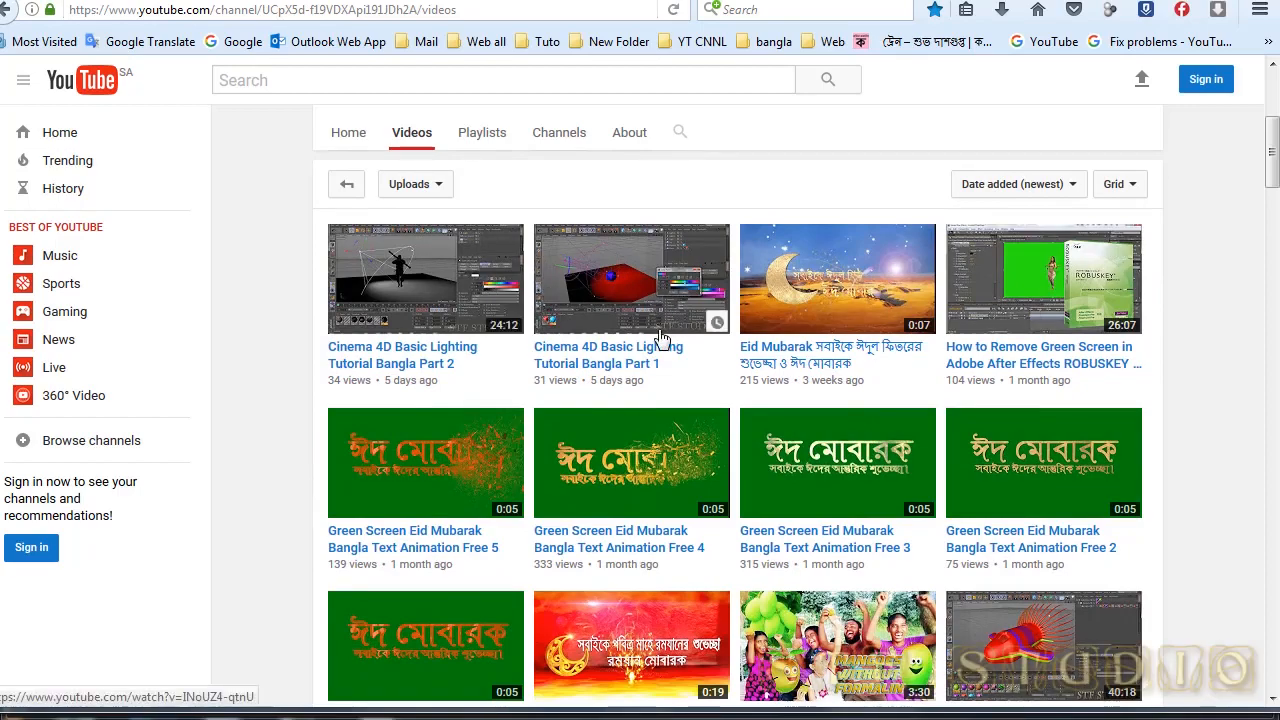
pyautogui.scroll(-4, 768, 512)
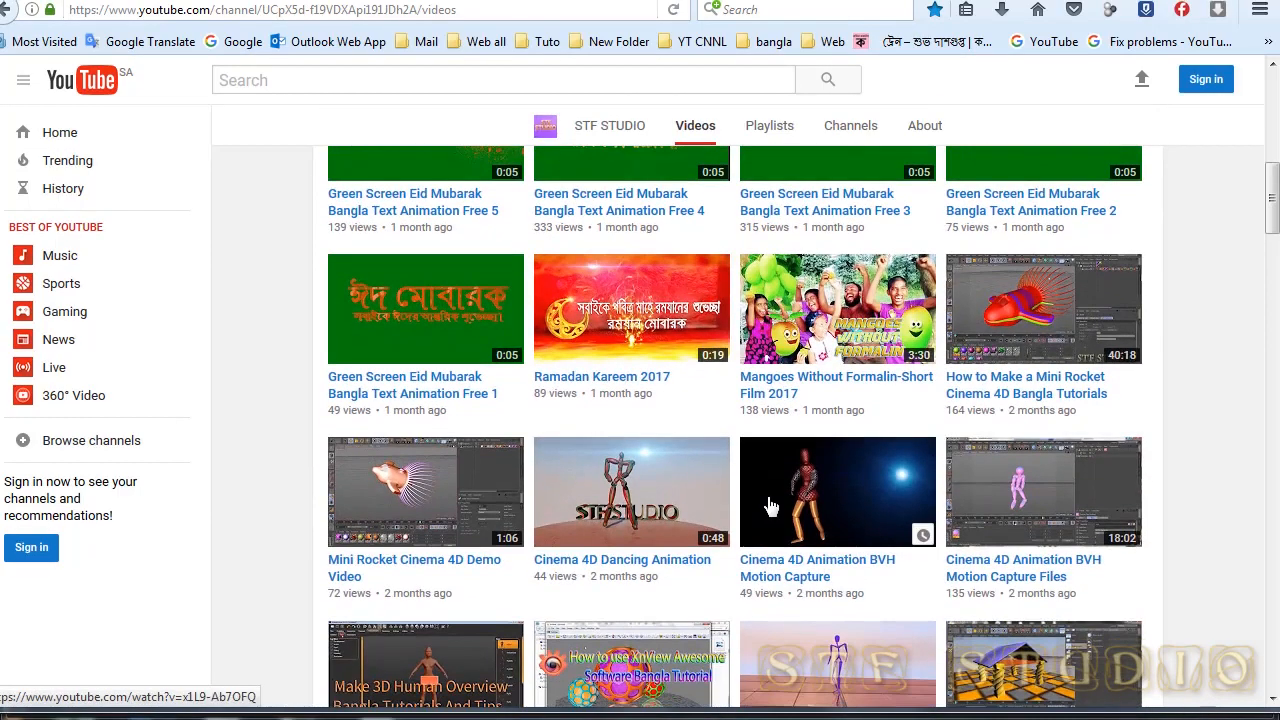
pyautogui.scroll(-8, 770, 508)
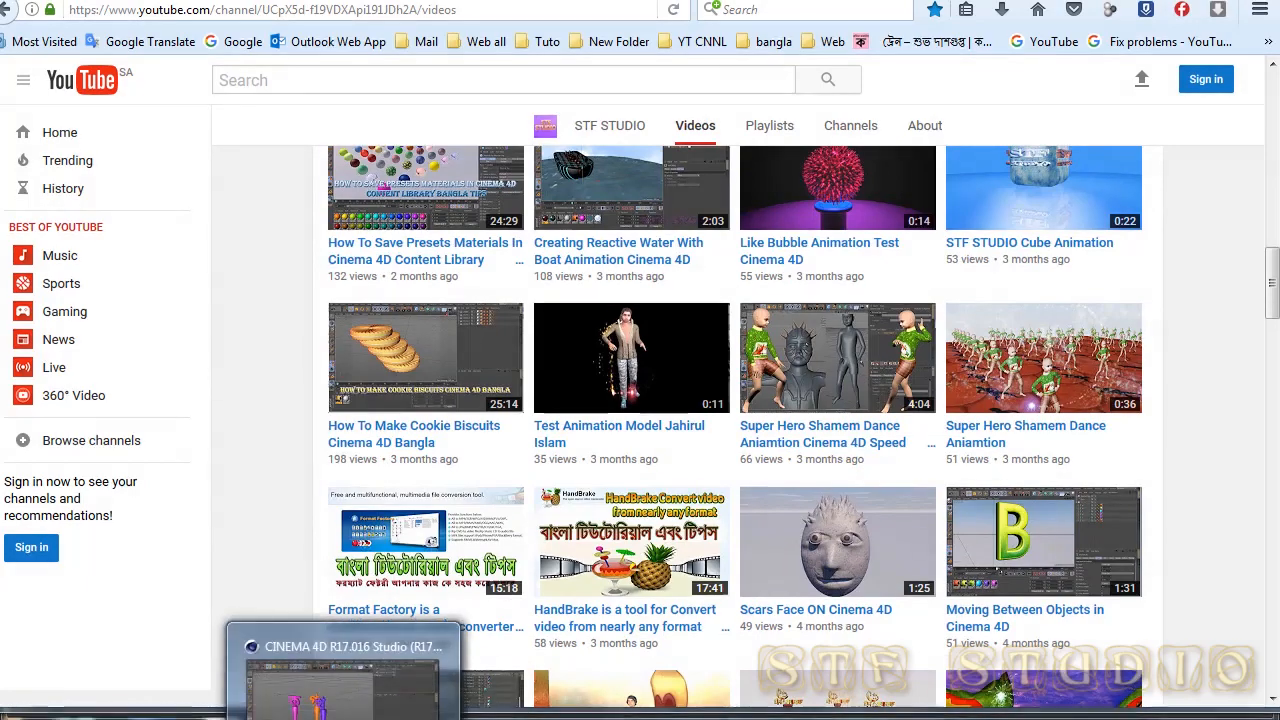
pyautogui.click(350, 711)
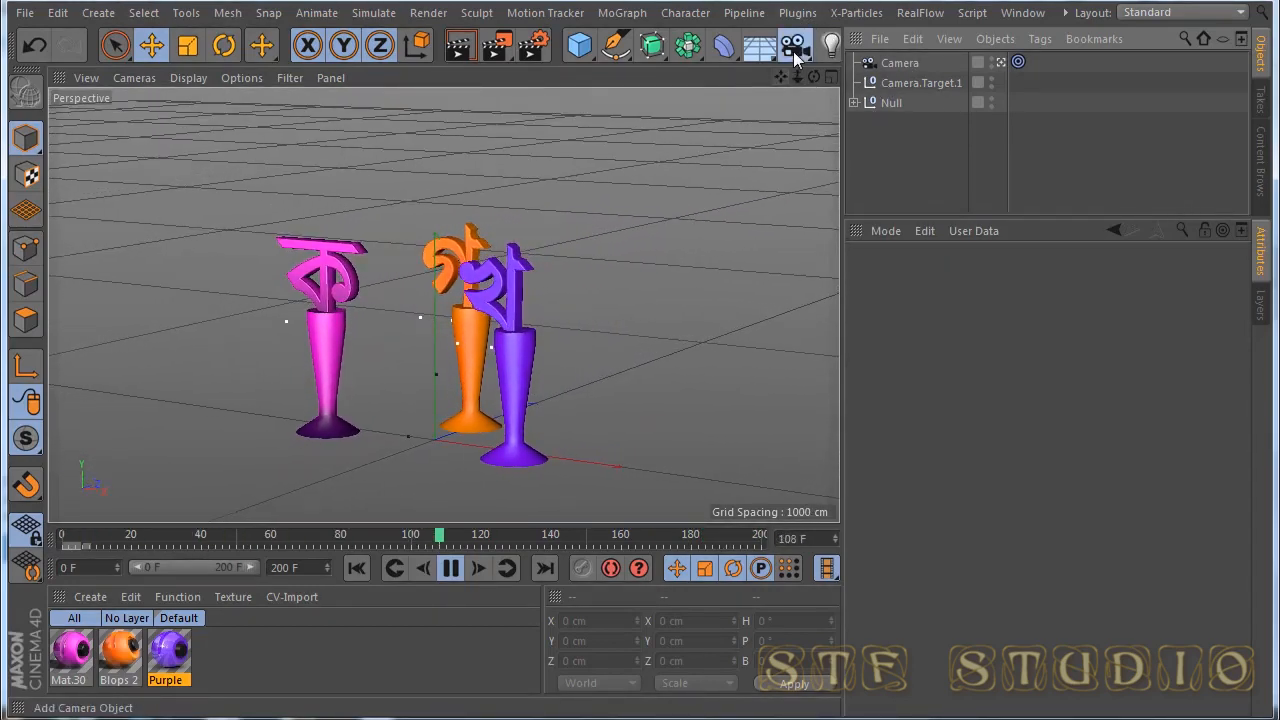
# Step: Look over the camera types once more and render the active camera view of the vases
pyautogui.moveTo(793, 45); pyautogui.dragTo(819, 67)
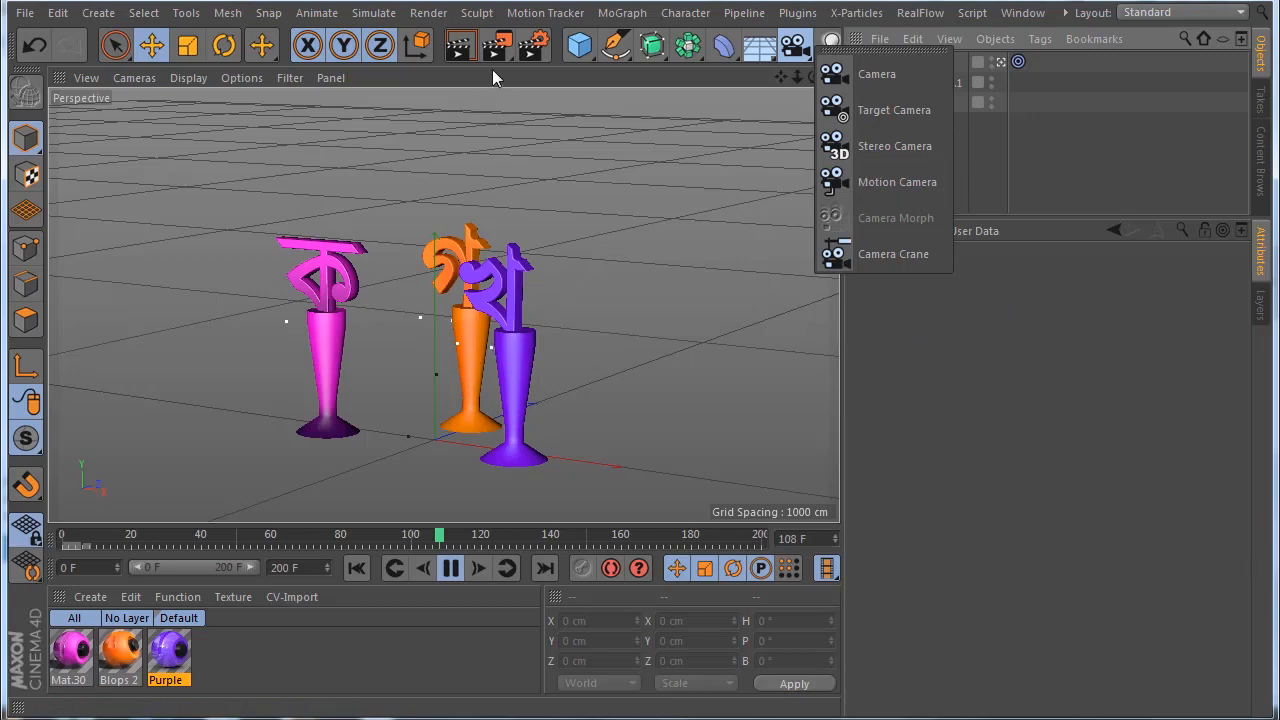
pyautogui.click(457, 54)
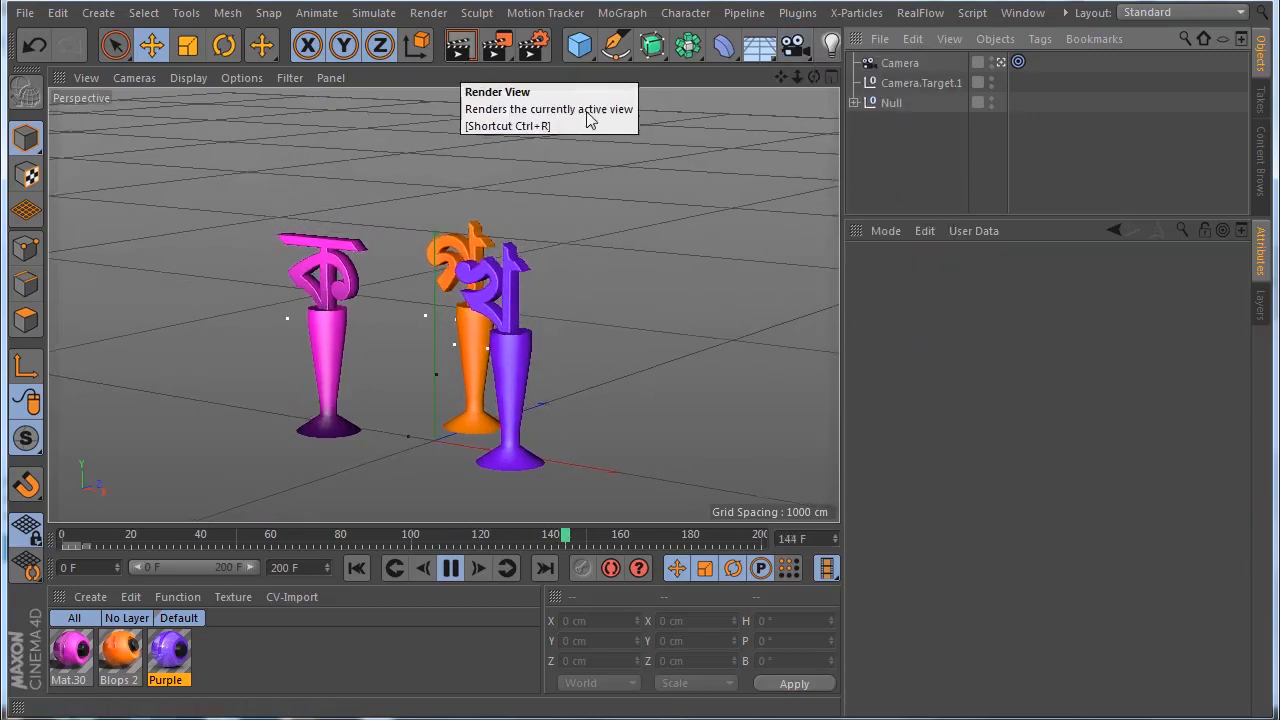
pyautogui.click(457, 45)
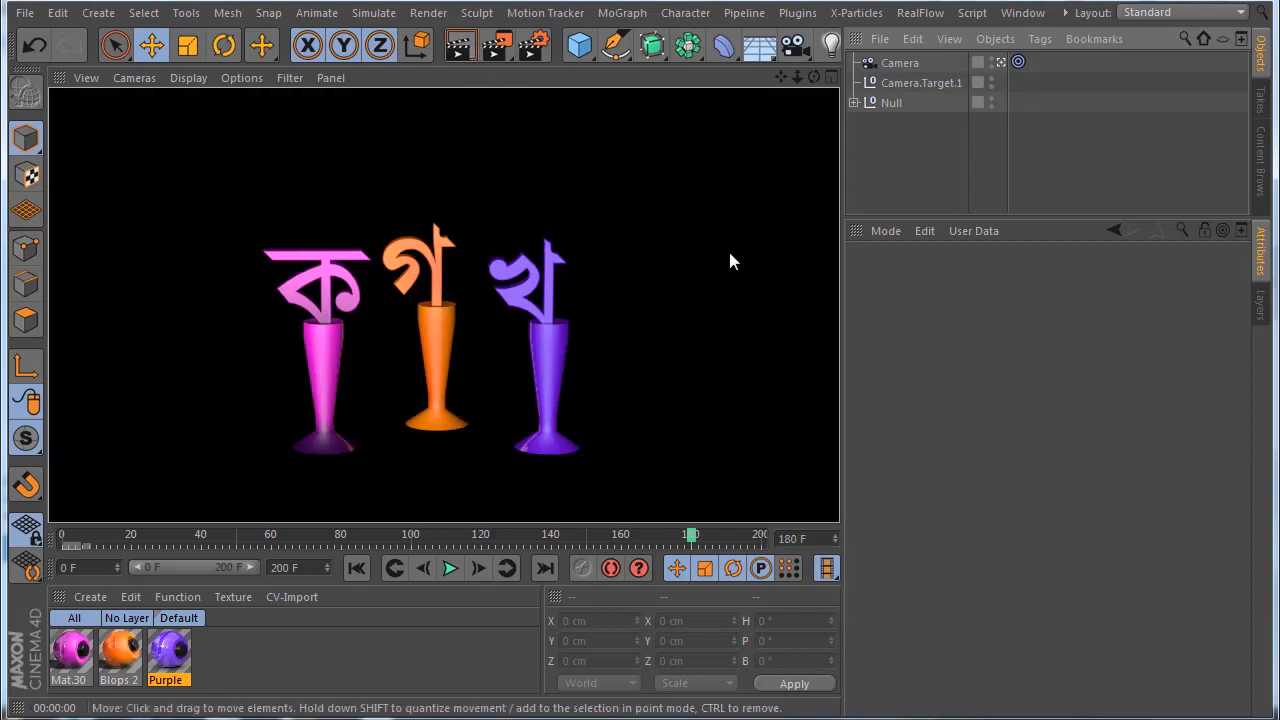
# Step: Review the camera's target settings, select the vases' Null and bring up the list of camera types
pyautogui.click(899, 62)
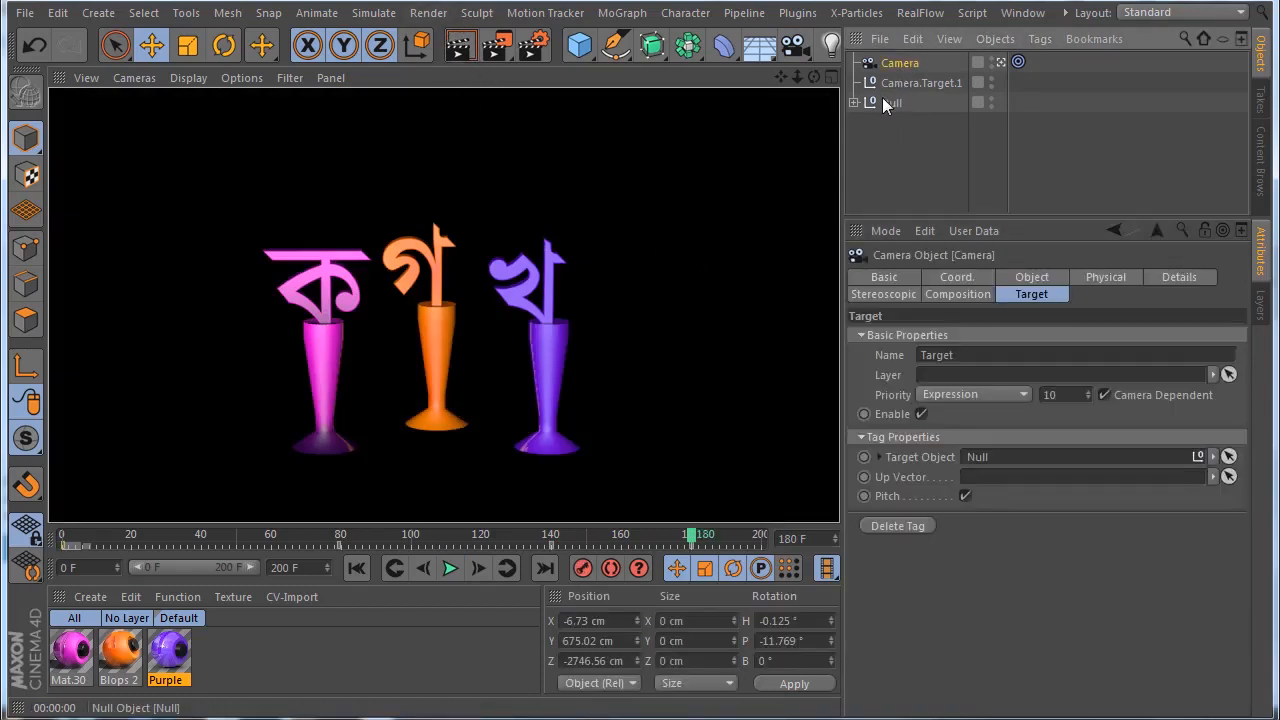
pyautogui.click(893, 102)
pyautogui.click(803, 48)
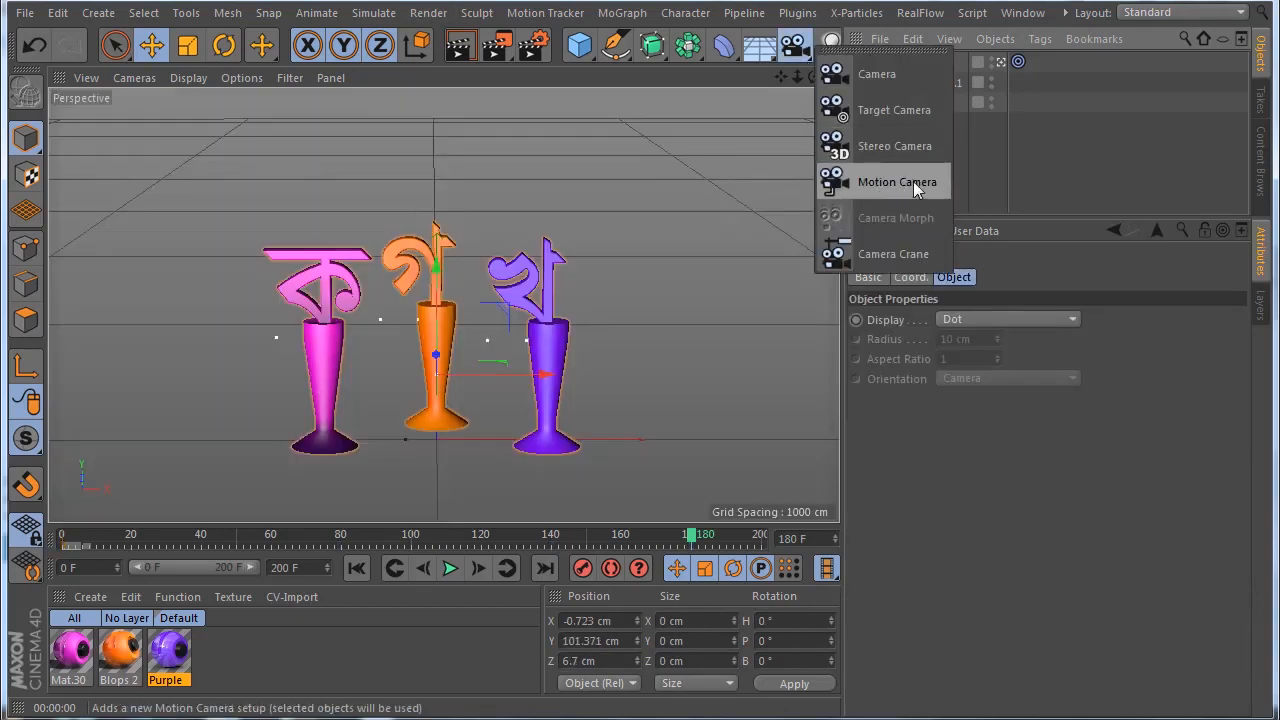